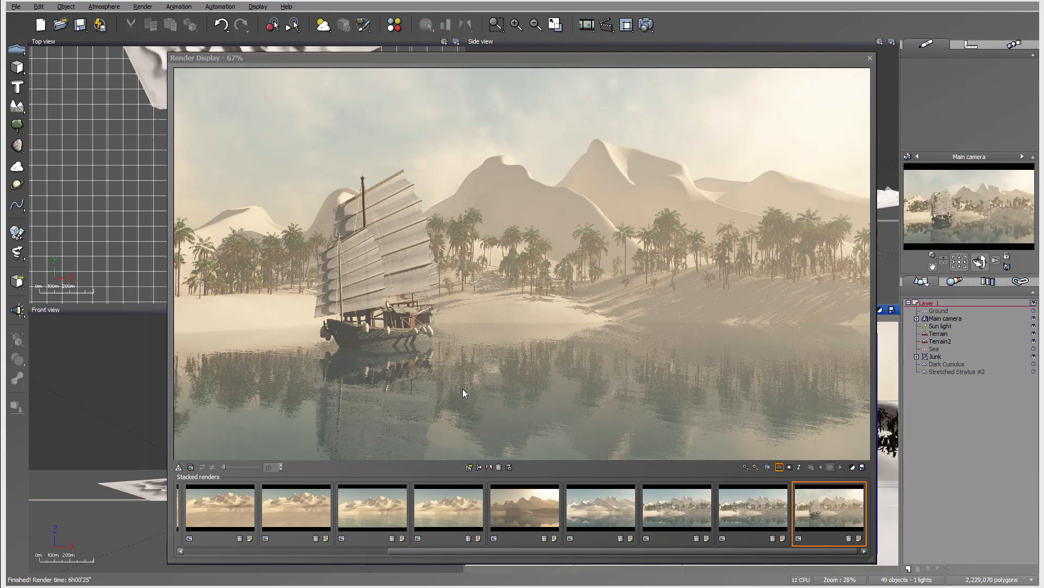
Step: Switch to Photomatix Pro and open tone mapping for oazis.hdr, with the loupe on the sailing ship
mouse_move(60, 546)
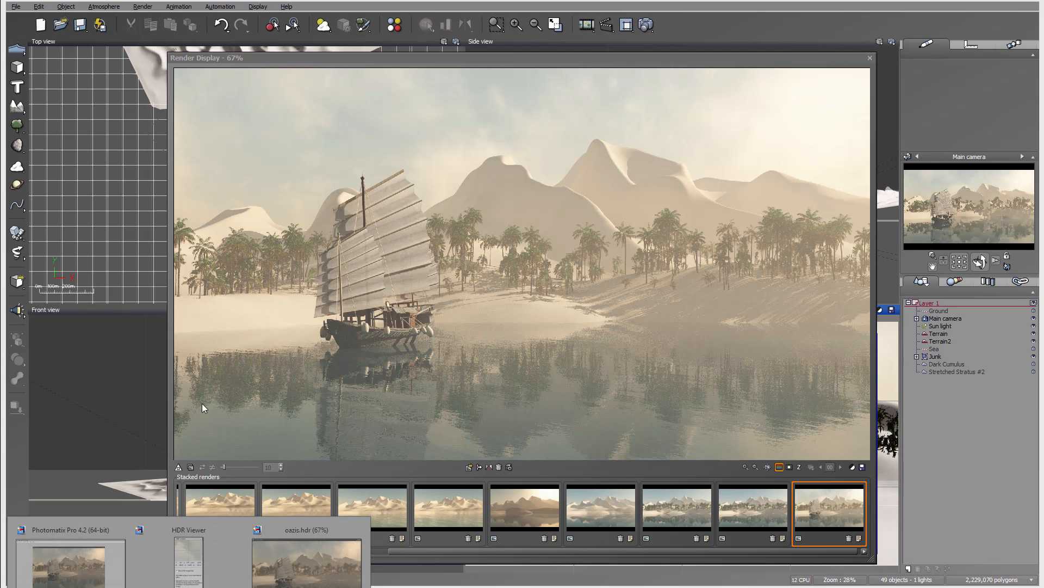
left_click(60, 545)
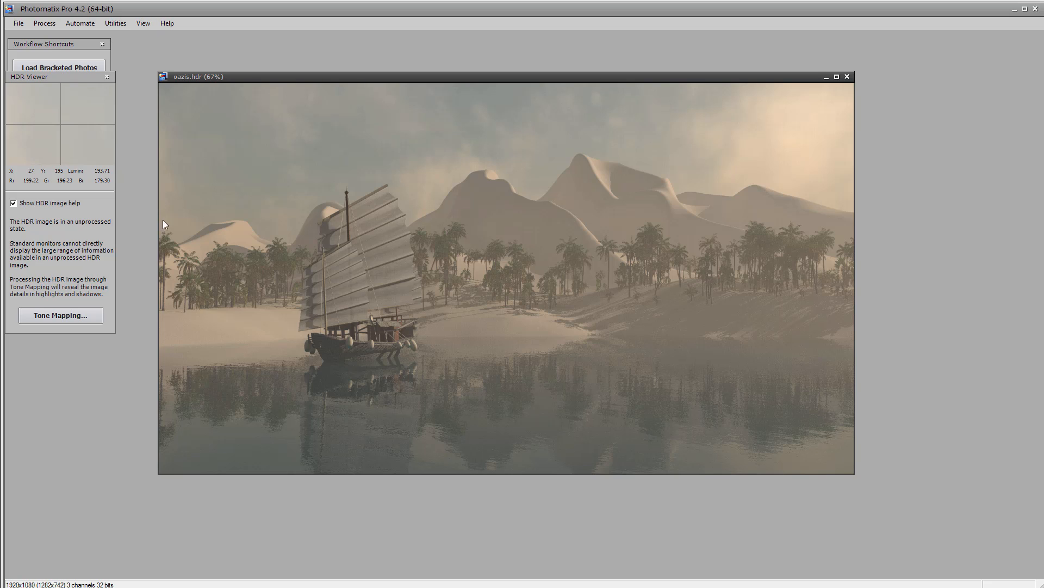
left_click(76, 315)
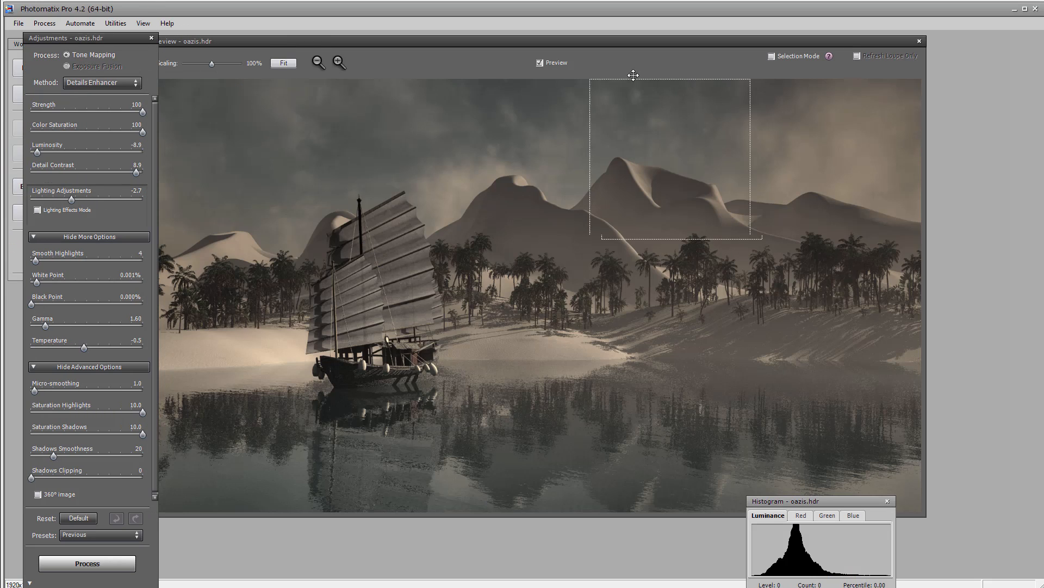
left_click_drag(633, 75, 339, 216)
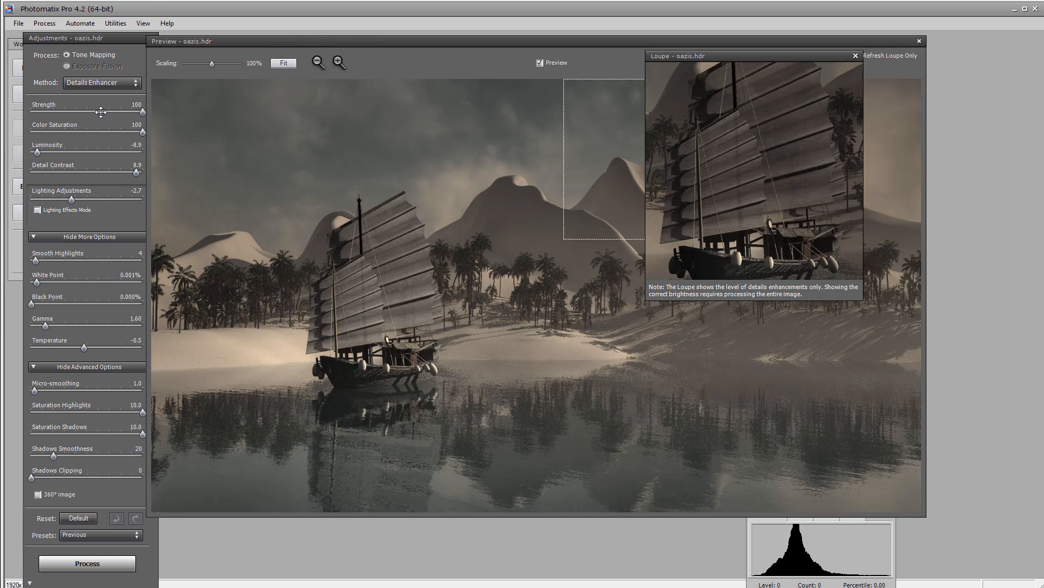
Step: Set Luminosity to -5.8, White Point to 0.024%, Micro-smoothing to 4.6, Gamma to 1.39 and Temperature to 1.1
left_click_drag(37, 152, 58, 153)
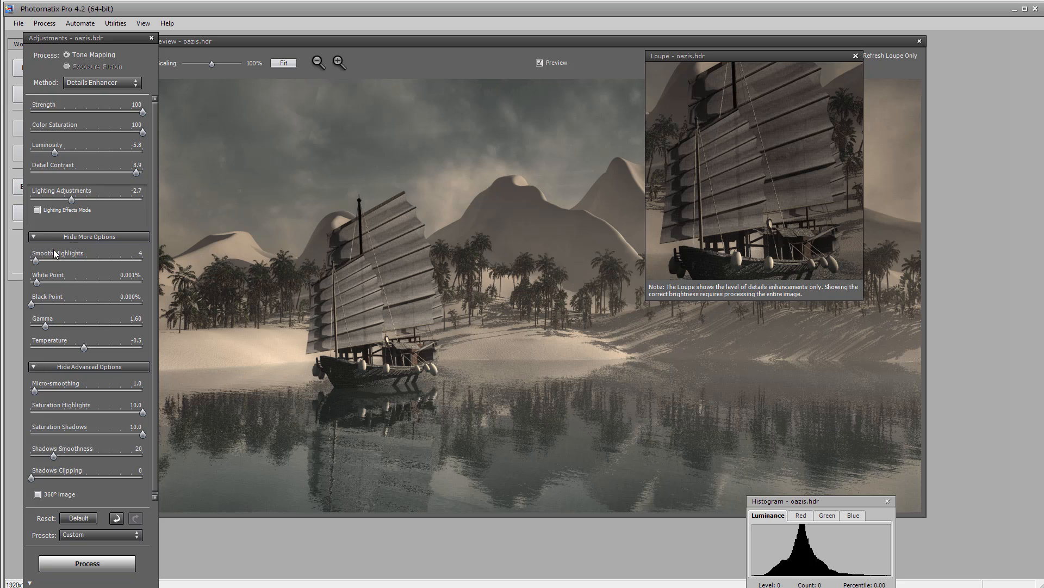
left_click_drag(36, 282, 47, 280)
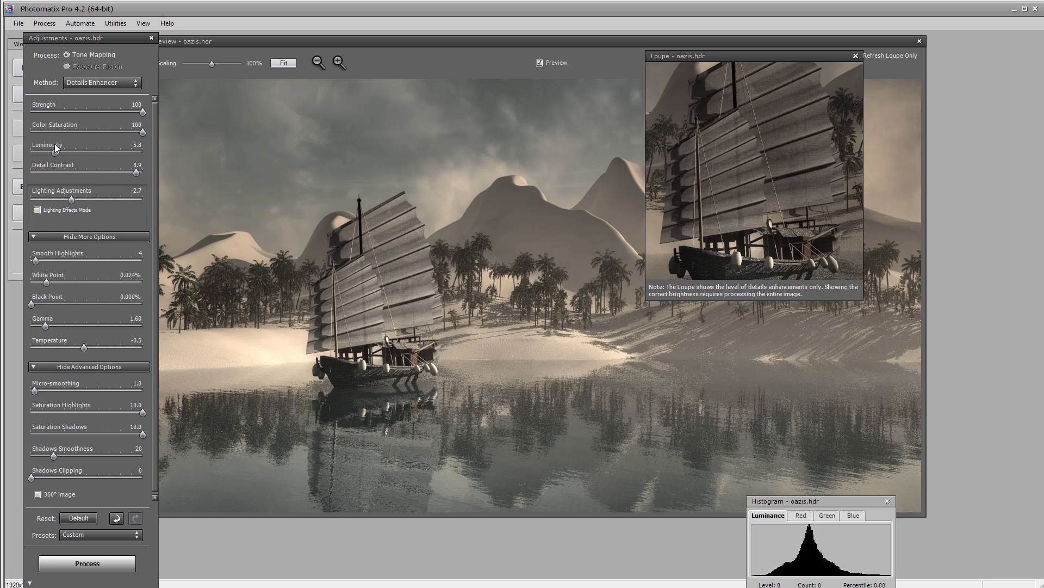
left_click(90, 392)
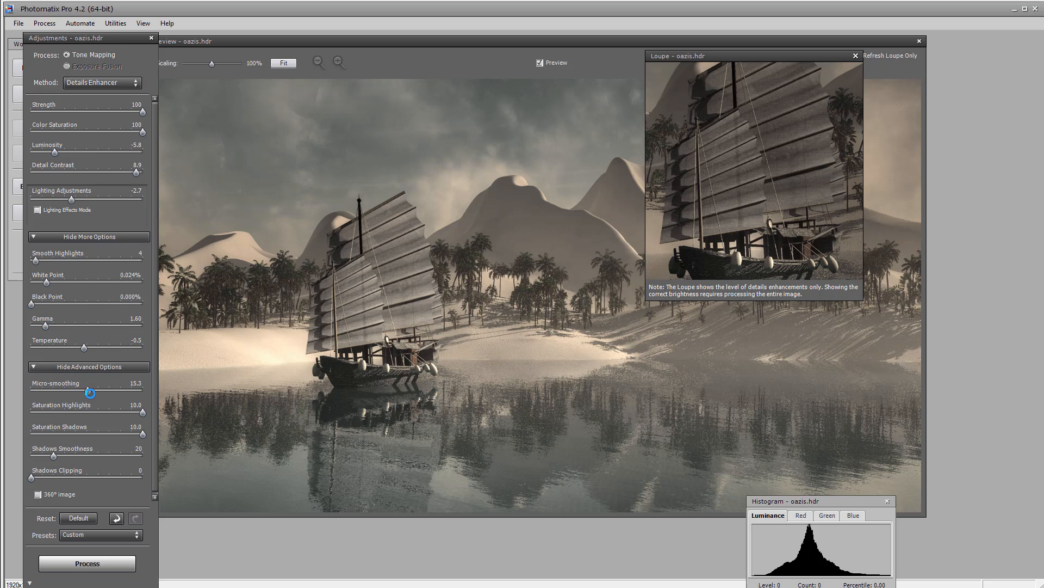
left_click(49, 390)
left_click_drag(54, 325, 90, 345)
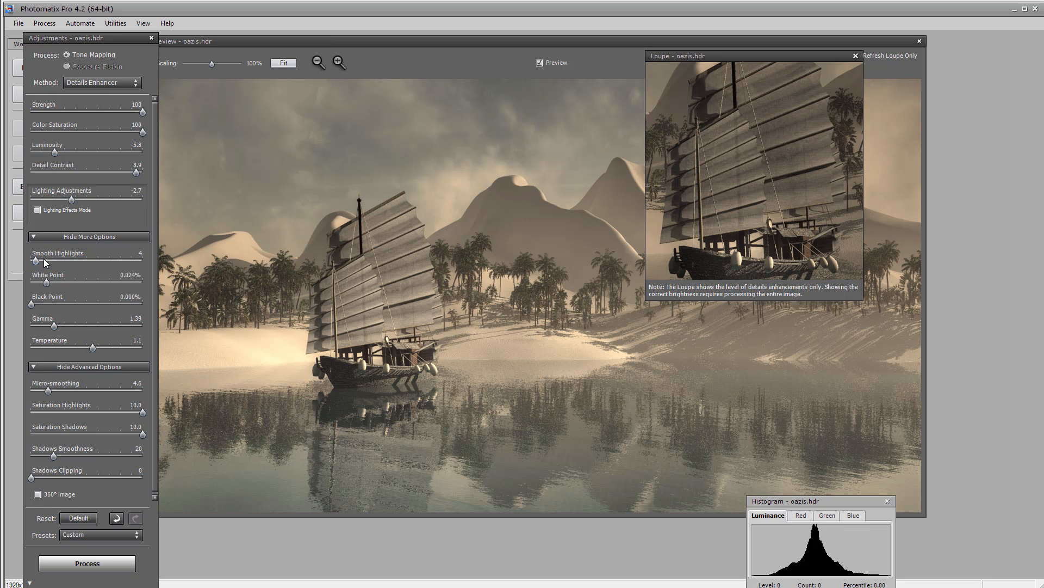
Step: Refine the tone mapping with Smooth Highlights 5, White Point 0.097% and Luminosity -3.0
left_click_drag(36, 259, 59, 283)
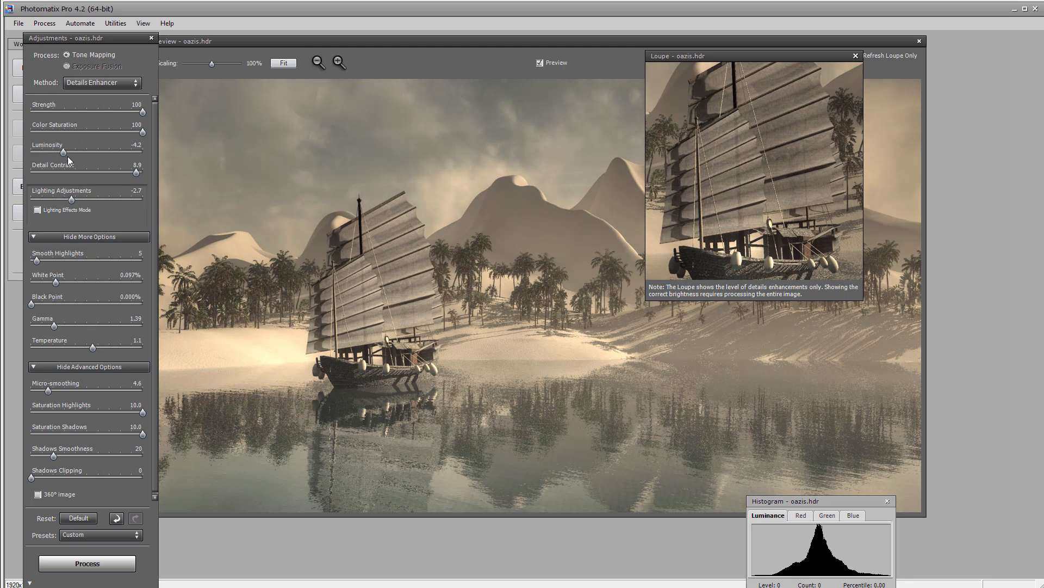
left_click_drag(67, 153, 70, 152)
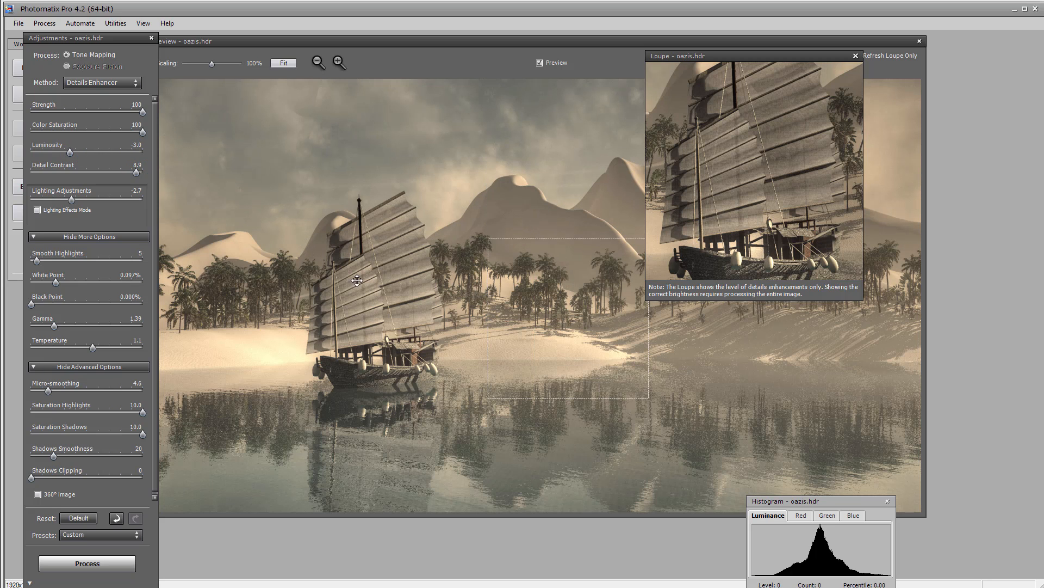
left_click(18, 22)
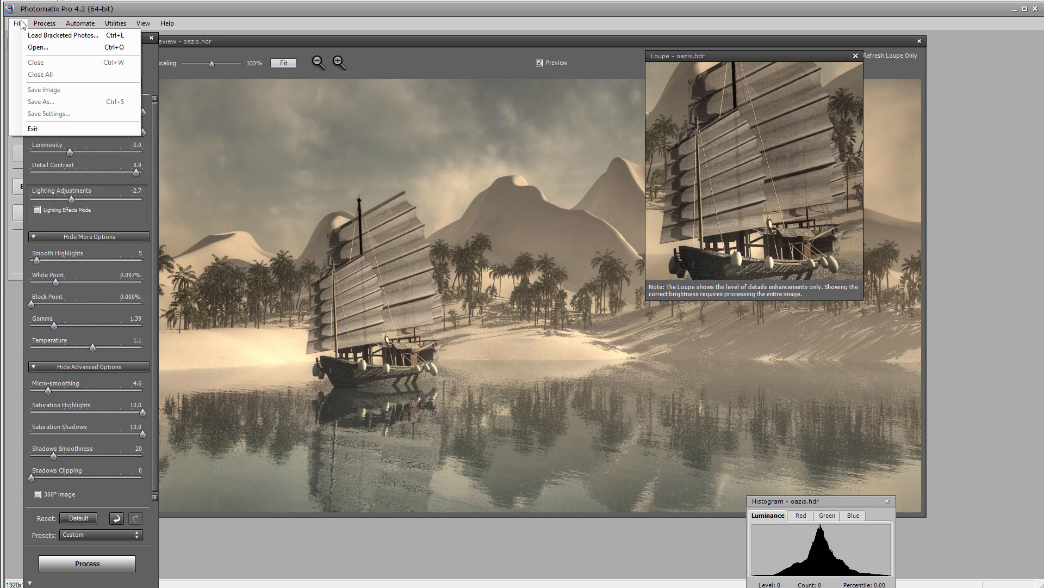
key("Escape")
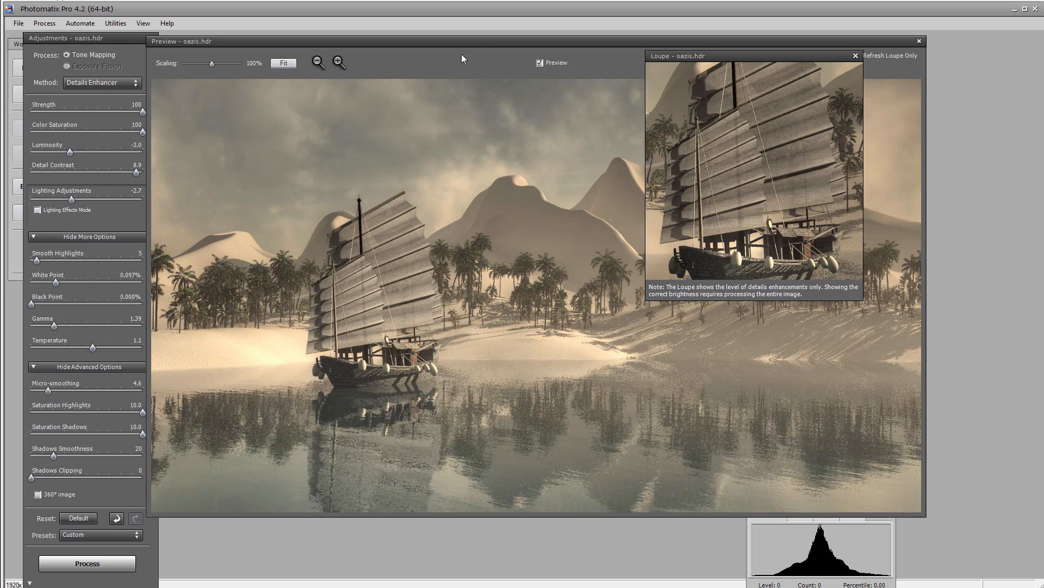
Step: Process the tone mapping and complete the Finishing Touch stage with adjusted Lights and Highlights contrast
left_click(87, 563)
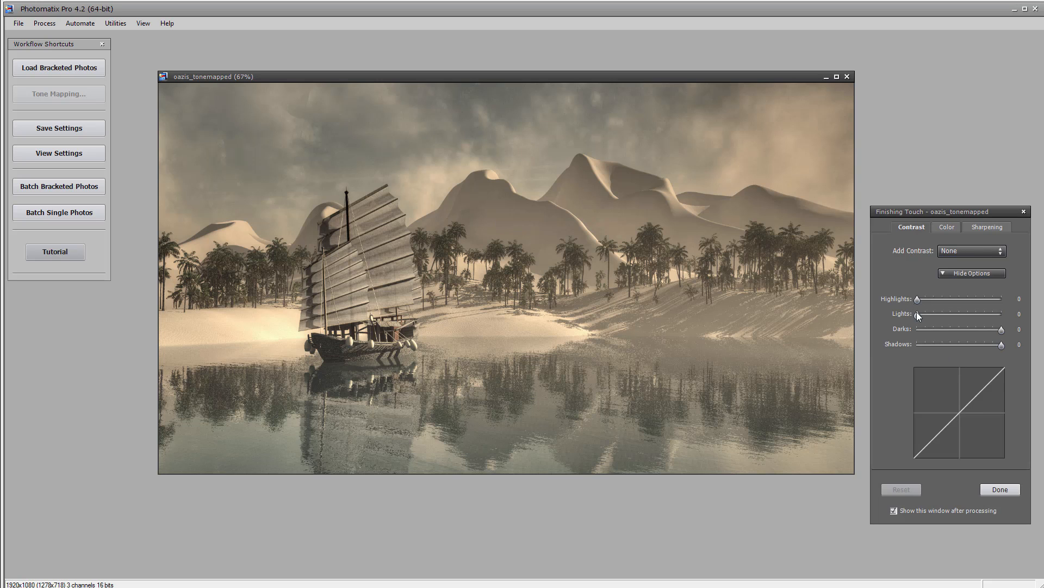
left_click_drag(916, 314, 940, 299)
left_click(989, 227)
left_click(1000, 368)
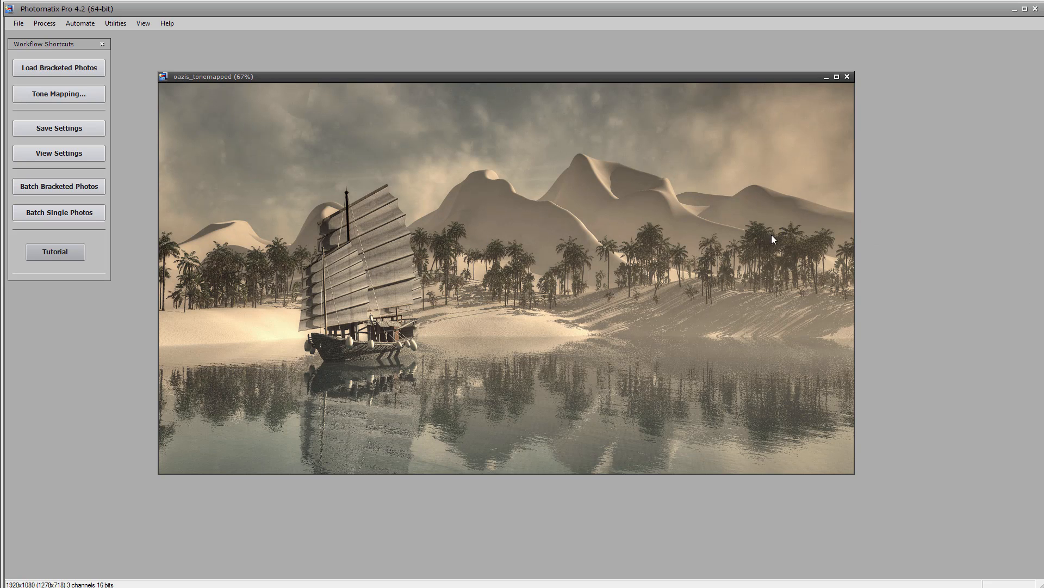
Step: Save the tone-mapped image as oazis_tonemapped.tif
left_click(19, 23)
left_click(85, 90)
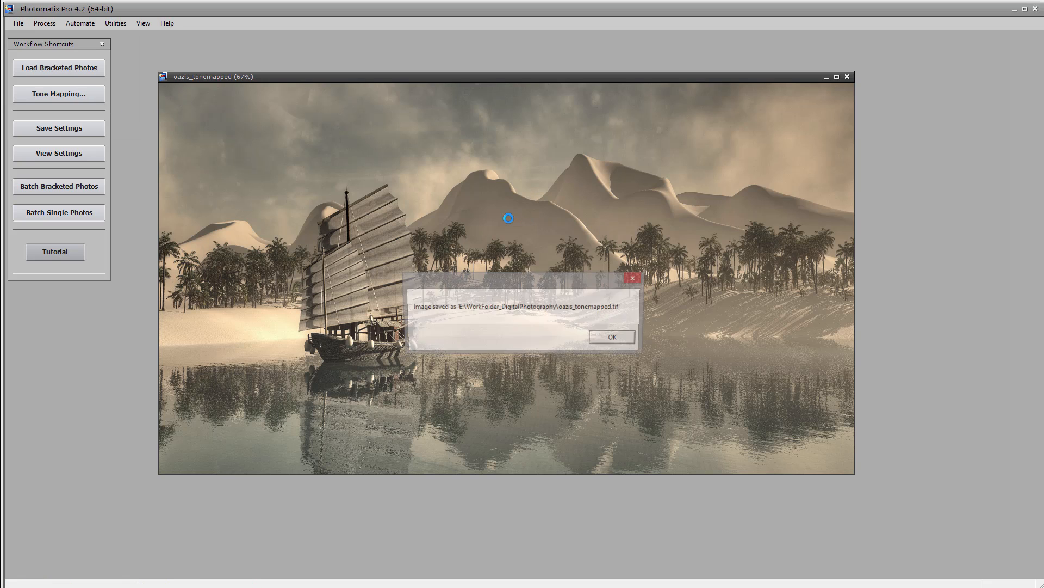
left_click(614, 338)
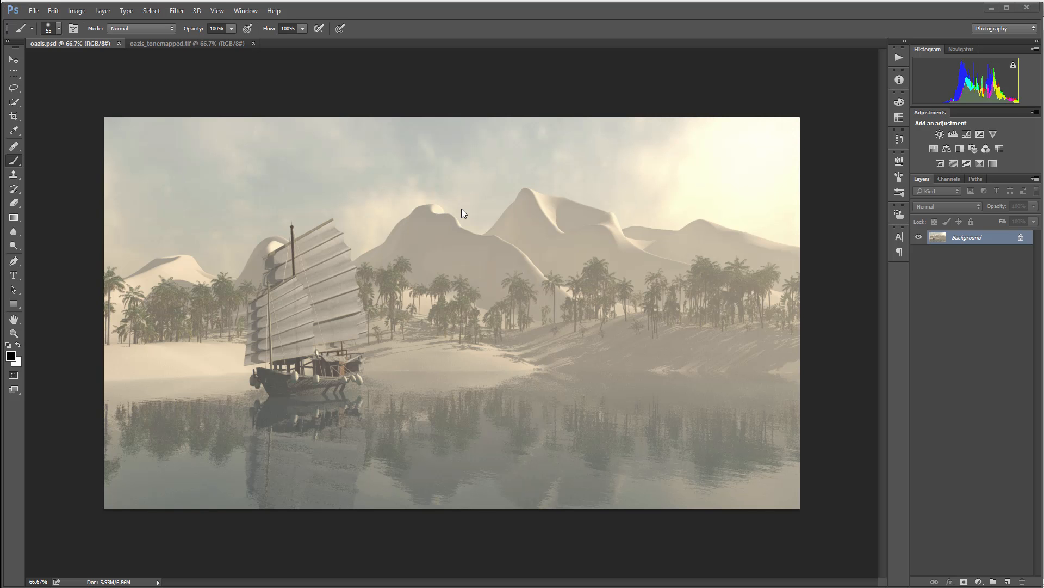
Step: Copy the image from oazis_tonemapped.tif into oazis.psd as a new layer above the background
left_click(200, 45)
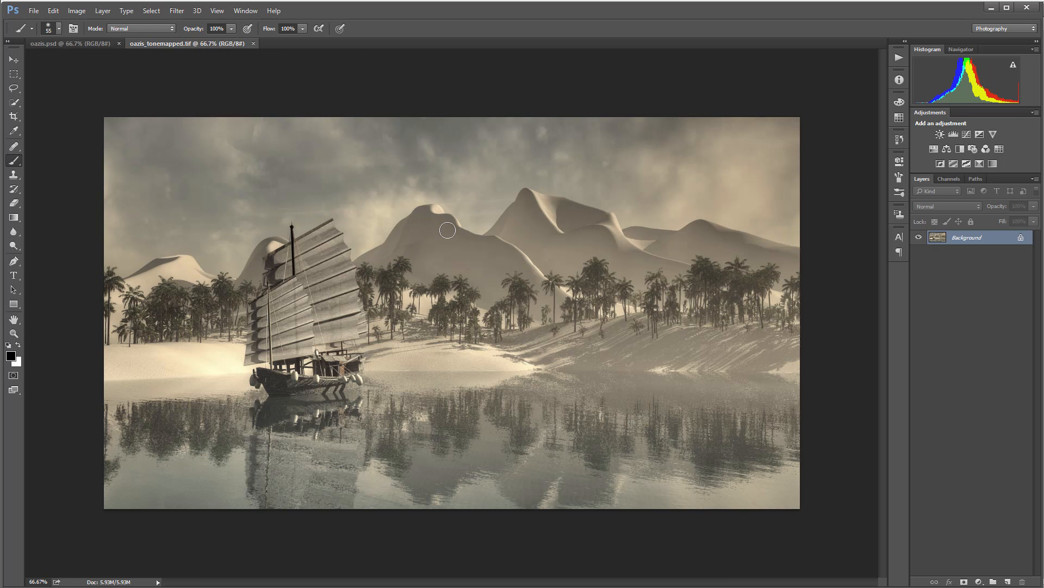
left_click(63, 43)
left_click_drag(682, 298, 676, 296)
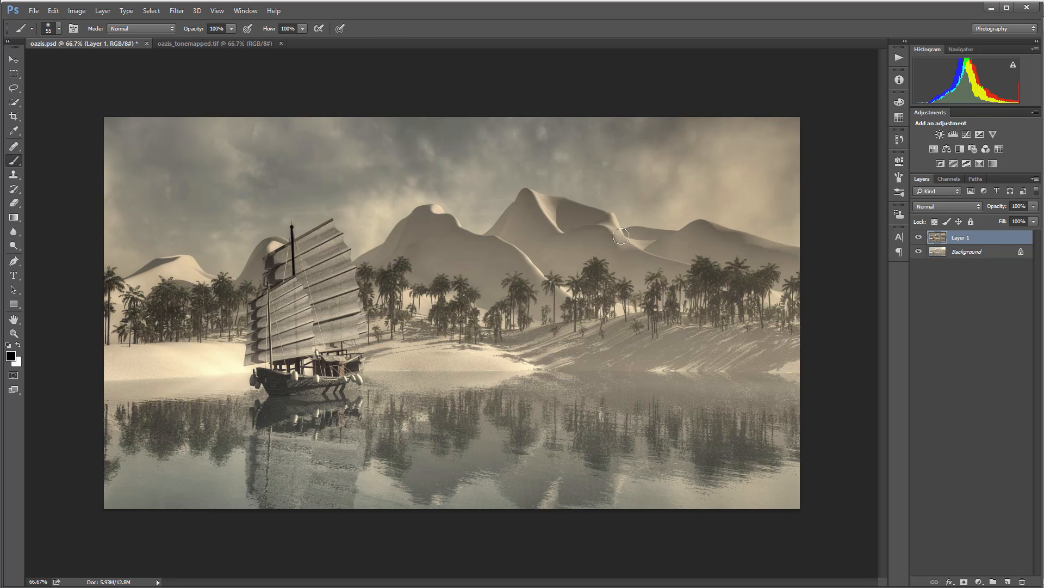
Step: Try Layer 1 at lower fill values such as 62% and 0%, and return its fill to 100%
left_click(1033, 221)
left_click_drag(1035, 232, 1012, 234)
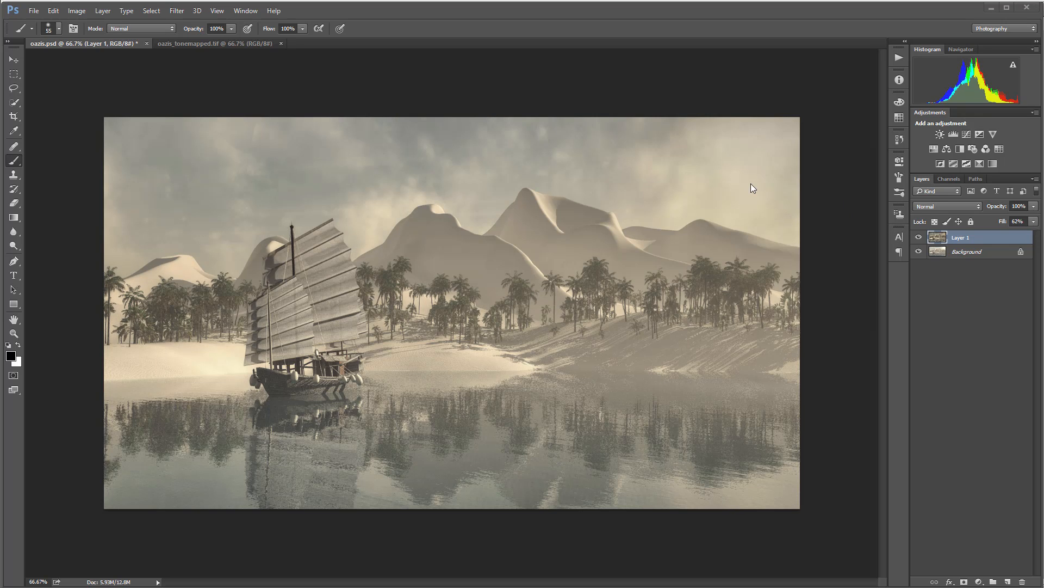
left_click(1033, 221)
left_click_drag(1017, 232, 969, 234)
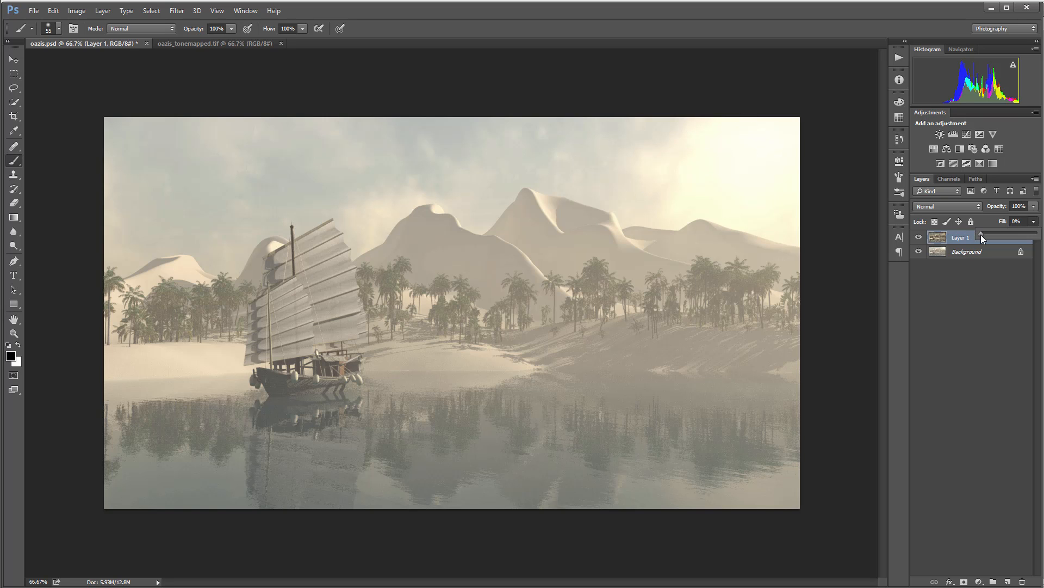
left_click_drag(1021, 236, 1036, 236)
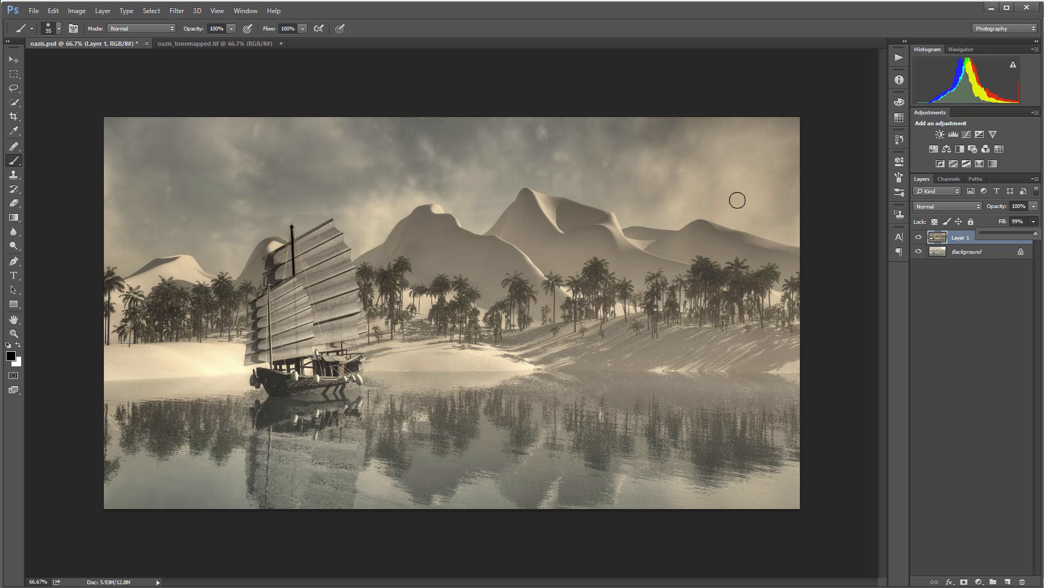
mouse_move(1036, 234)
left_mouse_down()
mouse_move(984, 234)
mouse_move(1039, 233)
left_mouse_up()
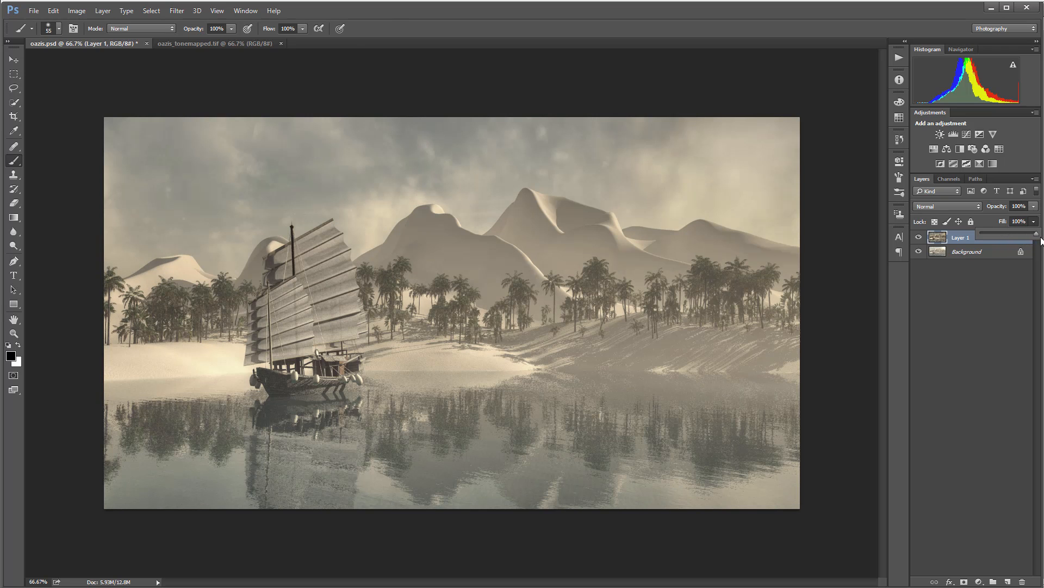
left_click(1013, 240)
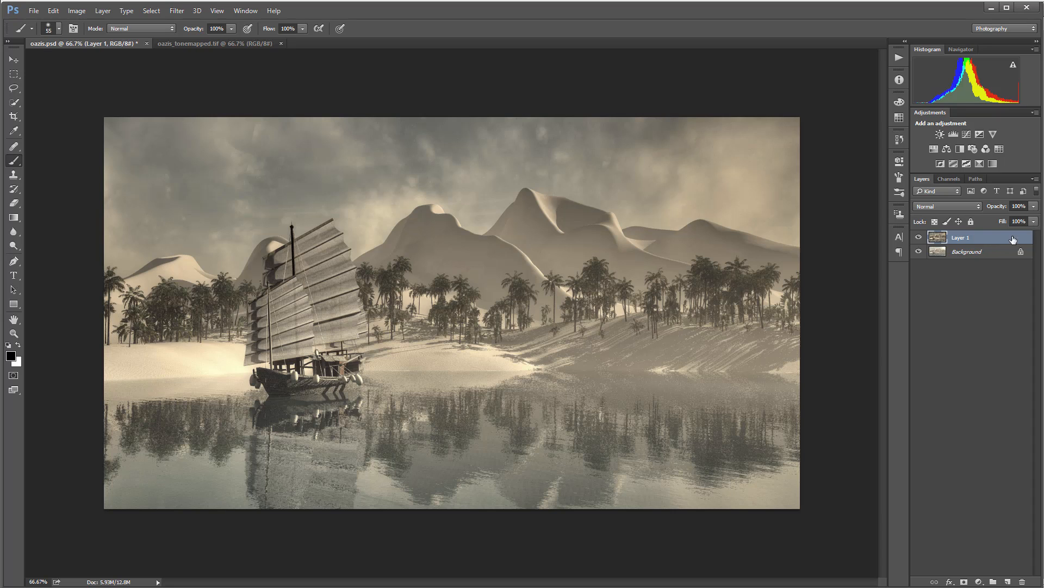
Step: Add a layer mask to Layer 1, invert it to black, and choose a soft round brush at 10% opacity
left_click(964, 581)
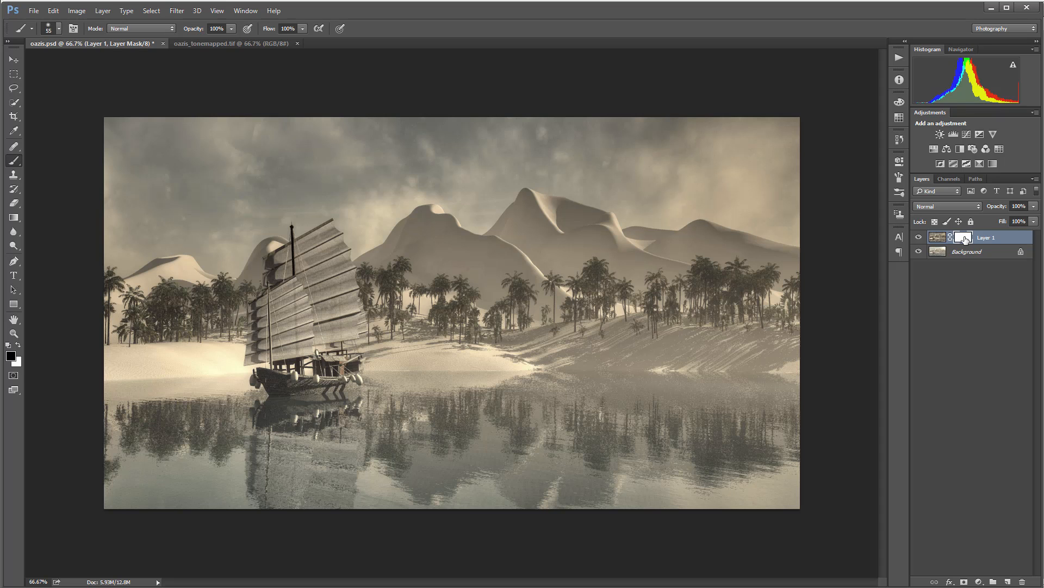
key("ctrl+i")
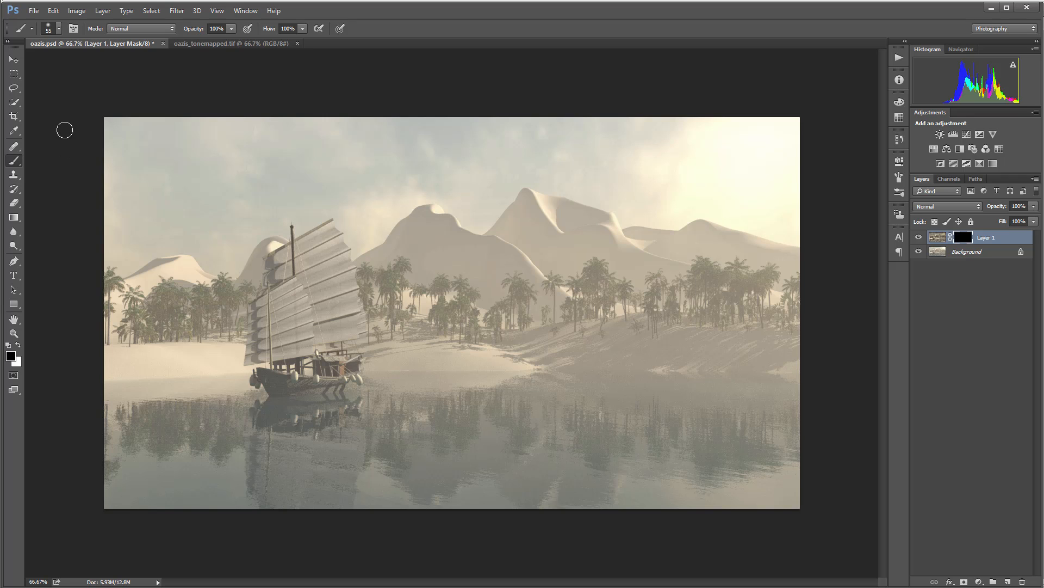
key("1")
right_click(266, 189)
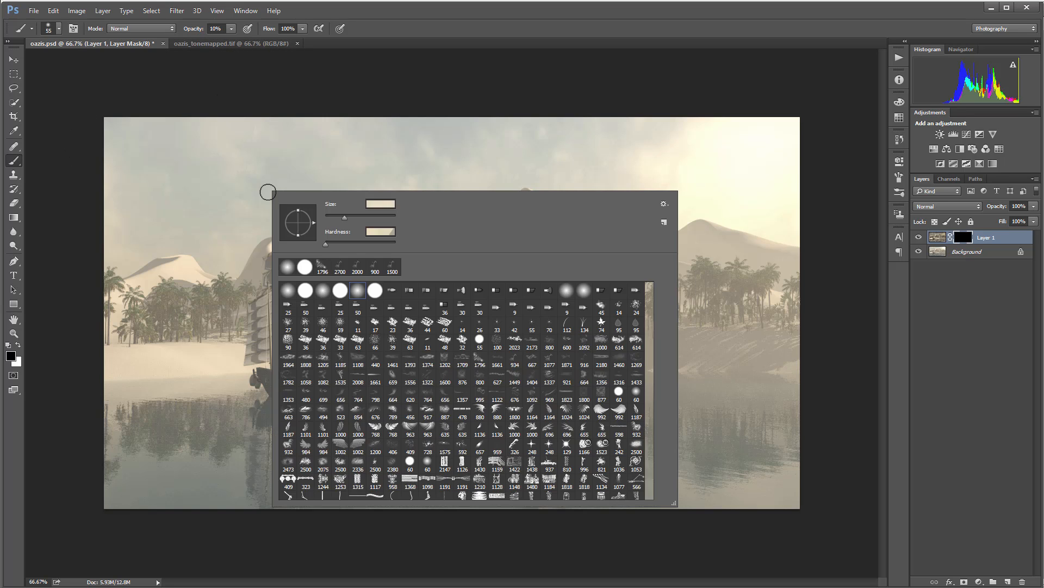
left_click(357, 290)
left_click(388, 84)
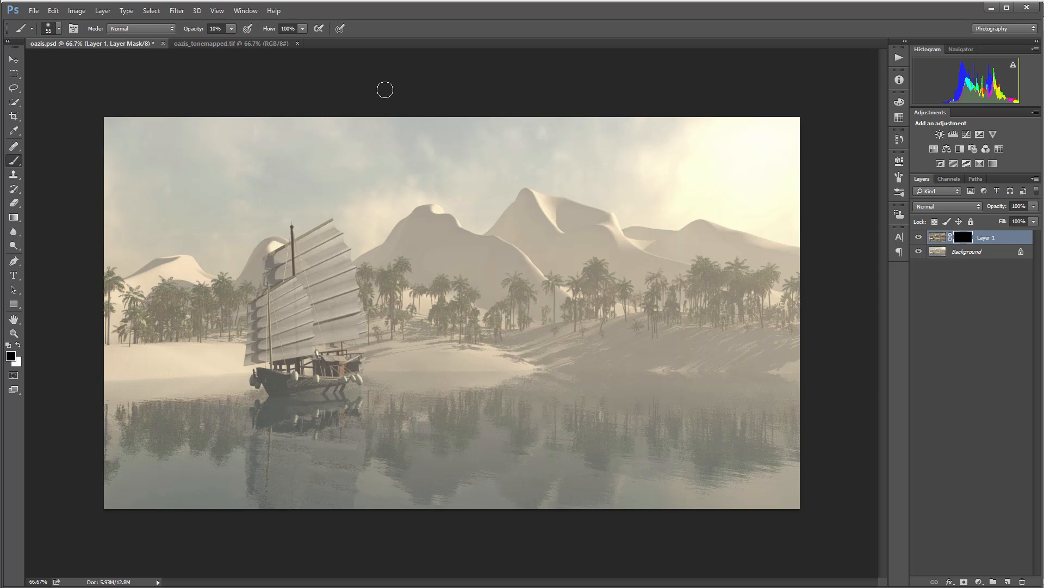
Step: Paint white on the Layer 1 mask with a 500 px brush to reveal the tone-mapped sky and mountains
key("bracketright")
key("bracketright")
key("bracketright")
key("x")
mouse_move(736, 100)
left_mouse_down()
mouse_move(791, 120)
mouse_move(727, 156)
mouse_move(621, 118)
mouse_move(655, 168)
mouse_move(683, 184)
mouse_move(663, 110)
mouse_move(648, 122)
mouse_move(665, 175)
mouse_move(774, 218)
mouse_move(669, 125)
mouse_move(474, 133)
mouse_move(547, 125)
mouse_move(601, 155)
mouse_move(570, 116)
mouse_move(467, 139)
mouse_move(454, 194)
mouse_move(457, 124)
mouse_move(540, 172)
mouse_move(518, 199)
left_mouse_up()
key("bracketright")
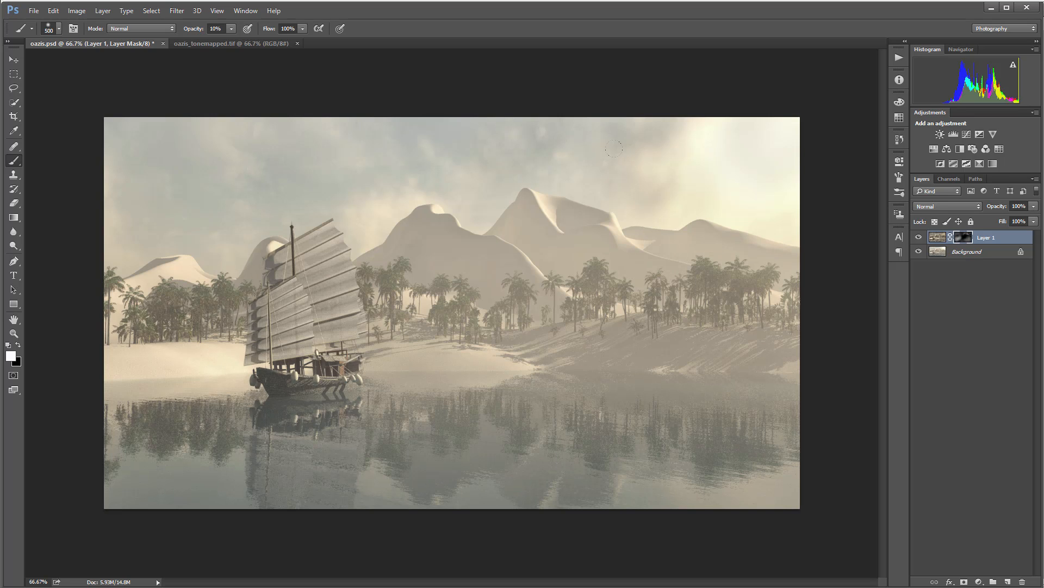
mouse_move(614, 149)
left_mouse_down()
mouse_move(773, 166)
mouse_move(703, 97)
left_mouse_up()
left_click_drag(574, 147, 474, 147)
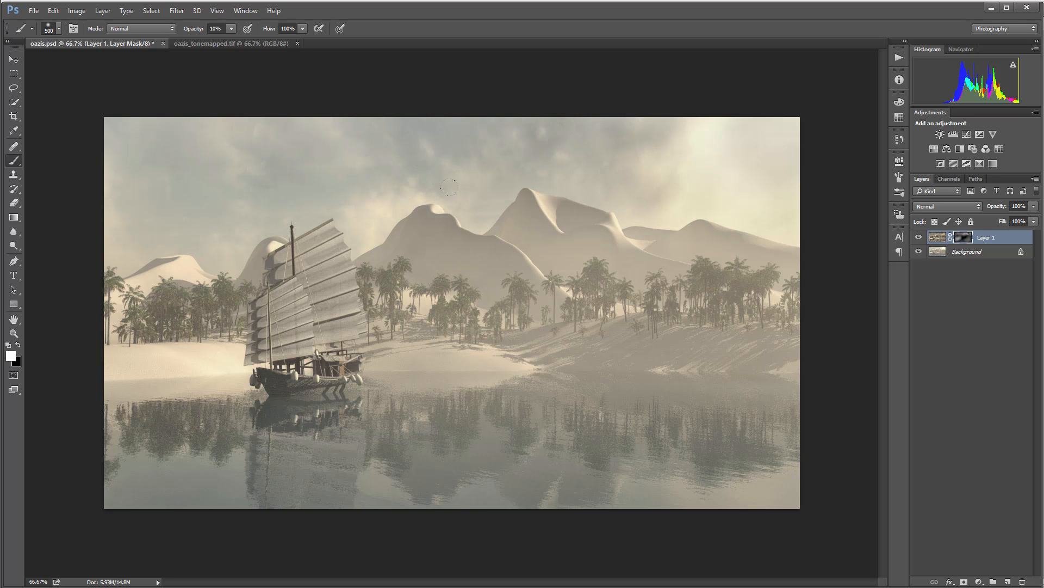
left_click_drag(449, 188, 593, 208)
left_click_drag(543, 242, 650, 233)
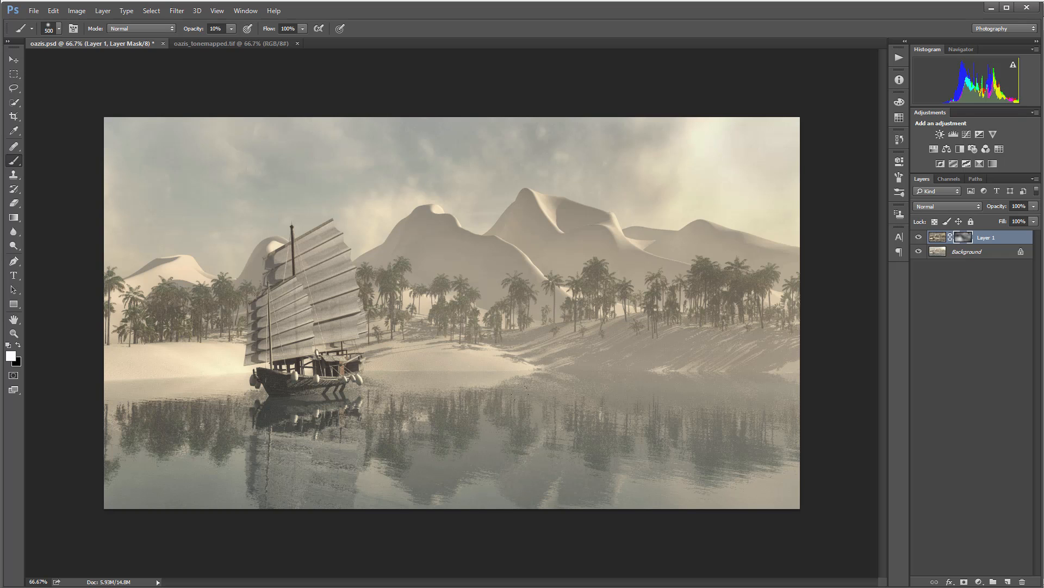
Step: Compare the image with Layer 1 hidden and shown
left_click(918, 238)
left_click(919, 238)
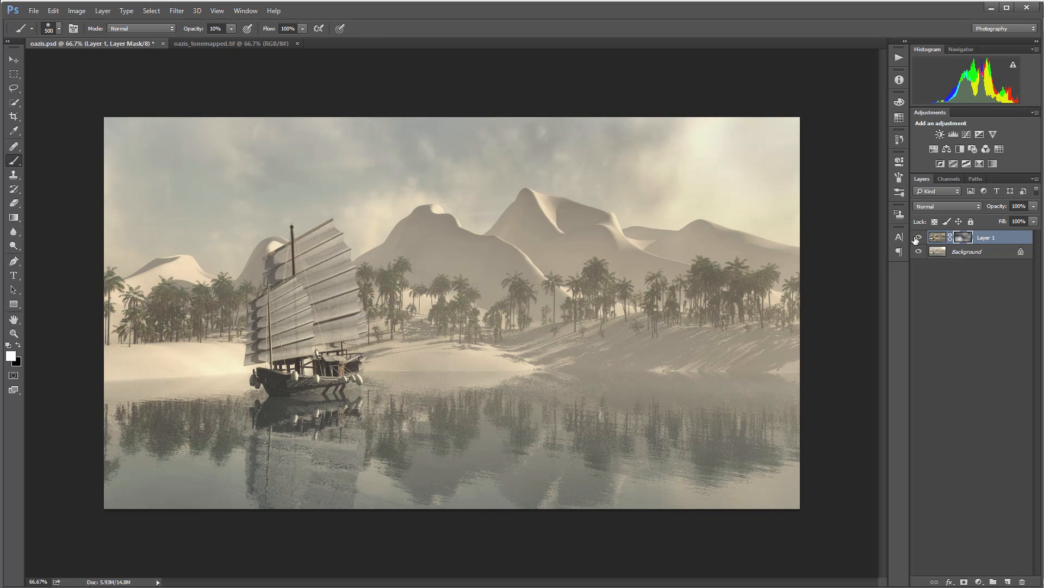
left_click(919, 238)
left_click(918, 238)
Step: Add an empty layer above Layer 1 and set up the 1269 px preset brush in white at 100% opacity, reduced to 900 px
key("x")
left_click(1007, 581)
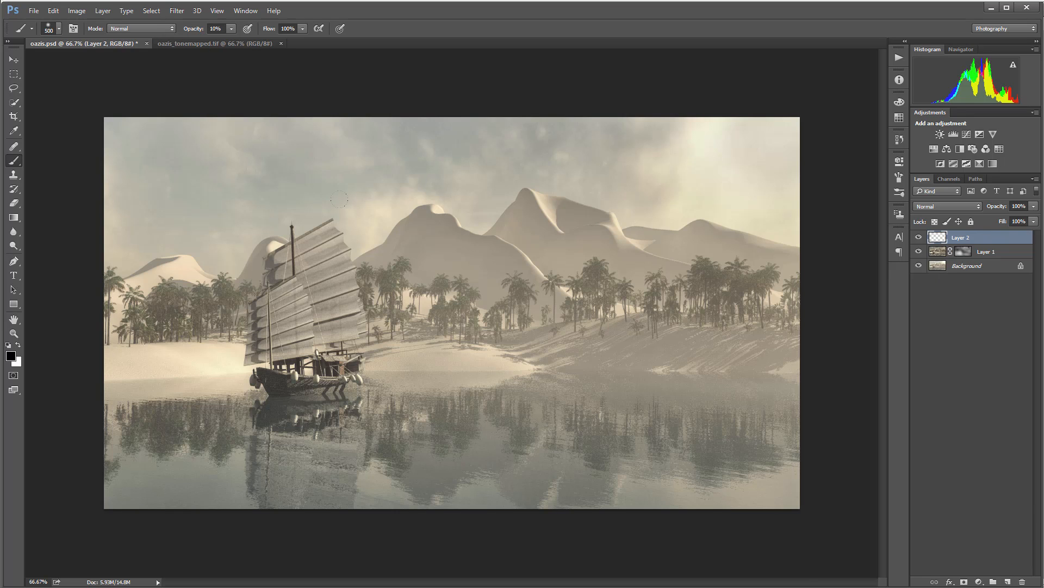
right_click(663, 345)
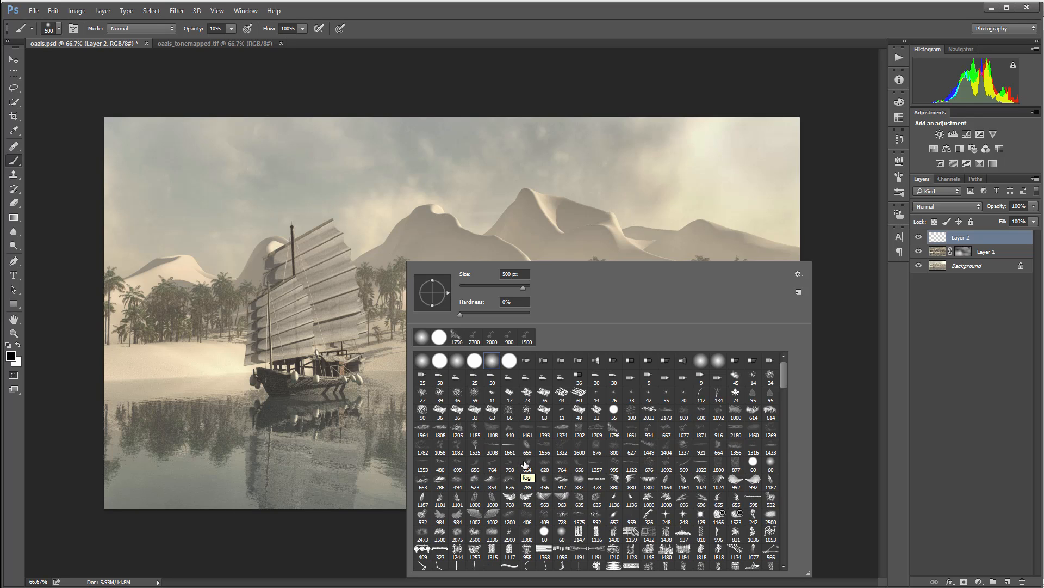
left_click(771, 430)
left_click(213, 414)
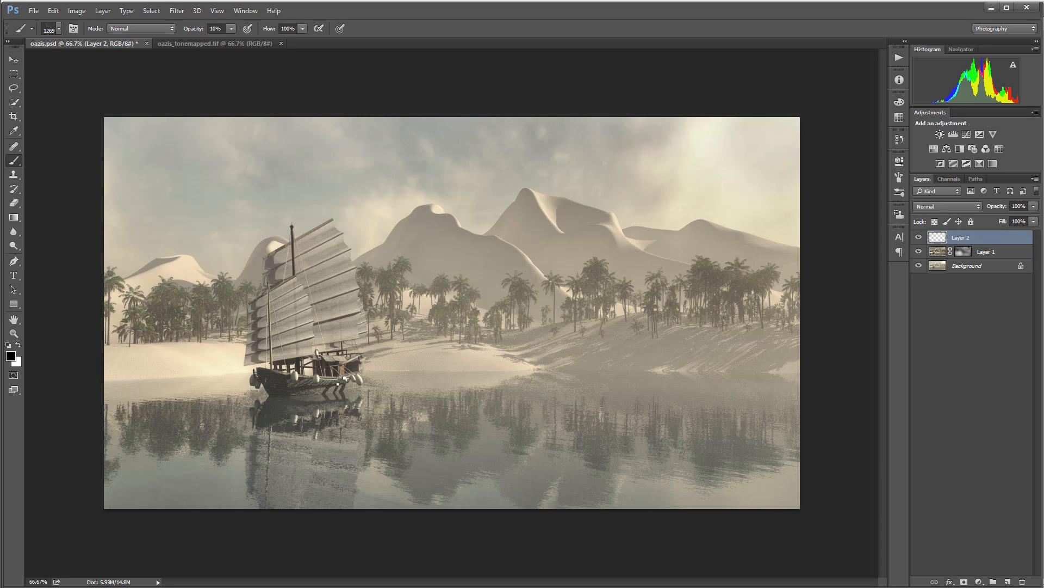
key("x")
key("0")
key("bracketleft")
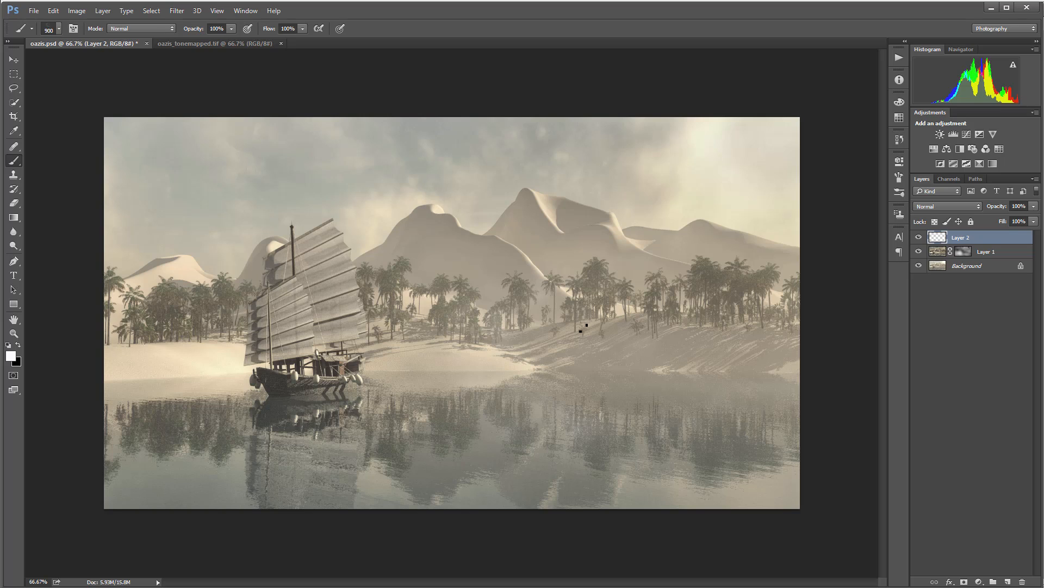
Step: Undo the last stroke and paint faint white mist along the shoreline on Layer 2 with the 900 px brush
key("ctrl+z")
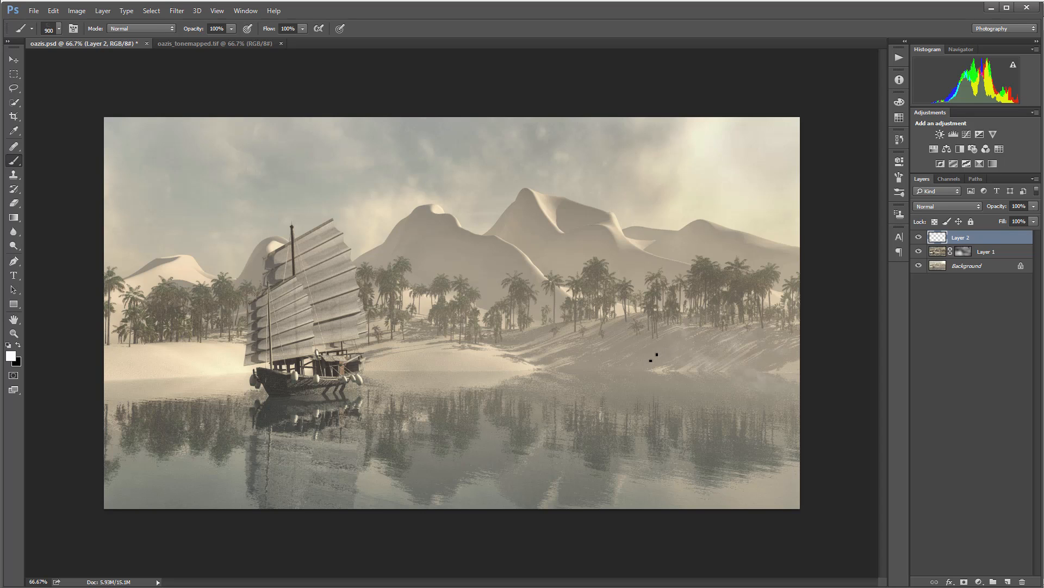
left_click_drag(696, 313, 760, 325)
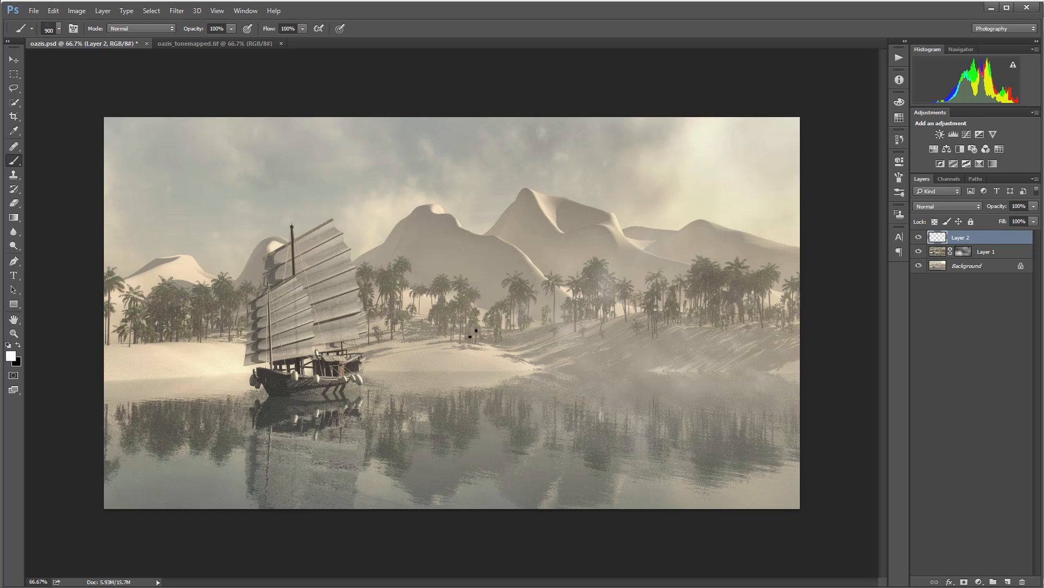
left_click(469, 352)
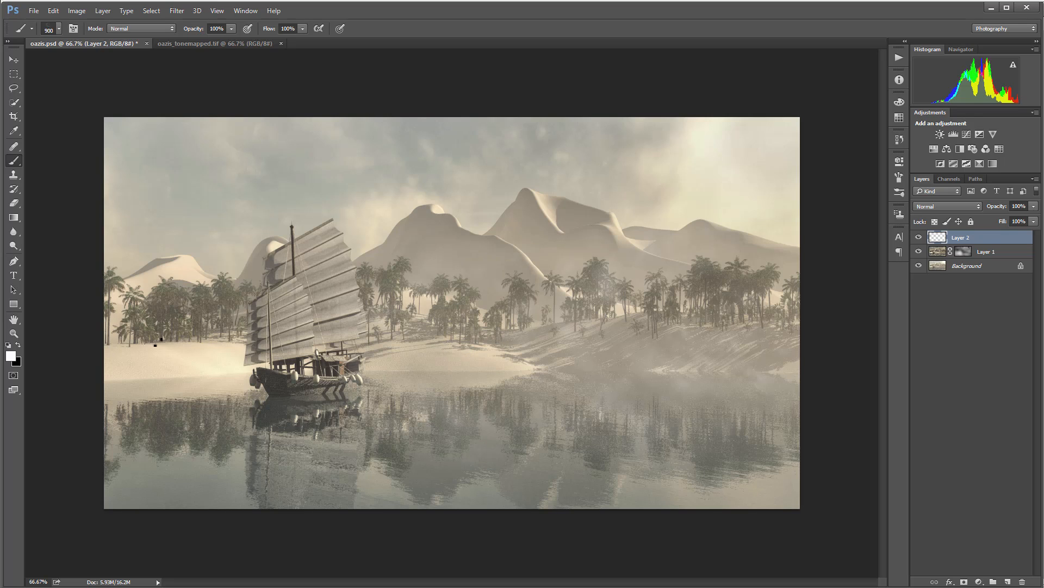
left_click(143, 358)
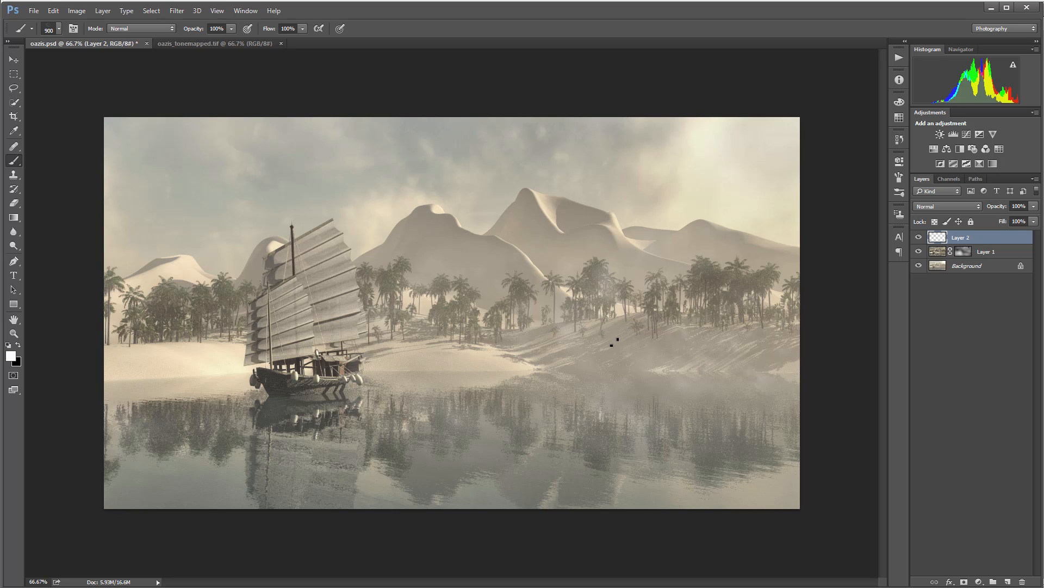
Step: Choose the 1374 px preset brush, reduce it to 1000 px, and paint white mist over the sandy shore beside the lake
right_click(513, 303)
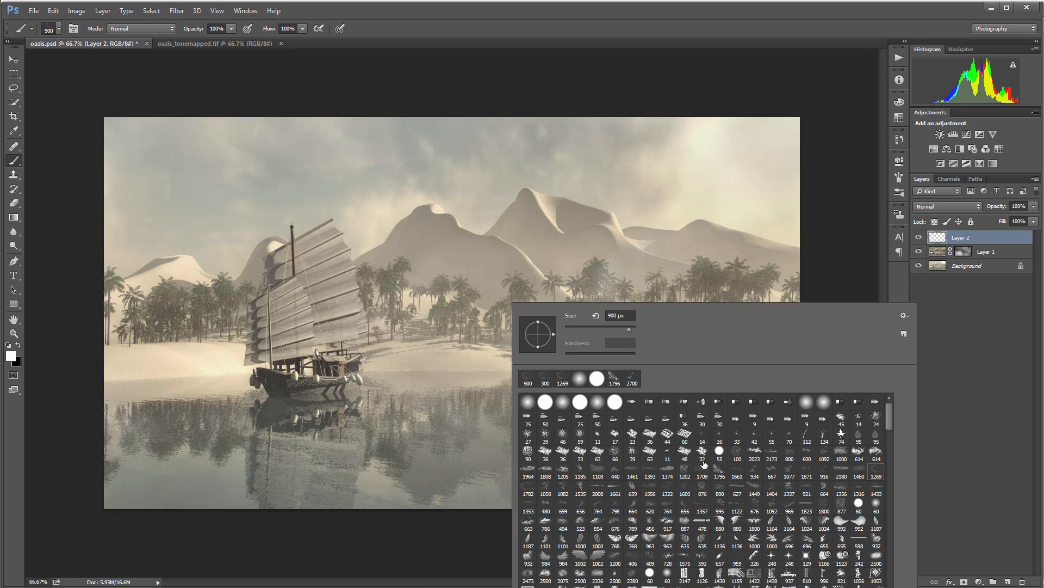
left_click(668, 469)
left_click(563, 310)
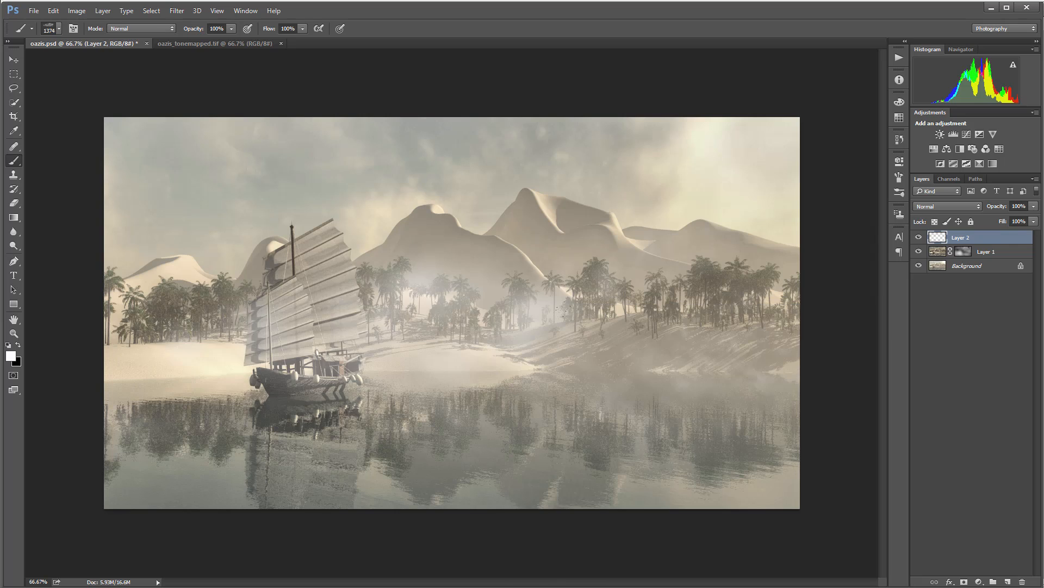
key("ctrl+z")
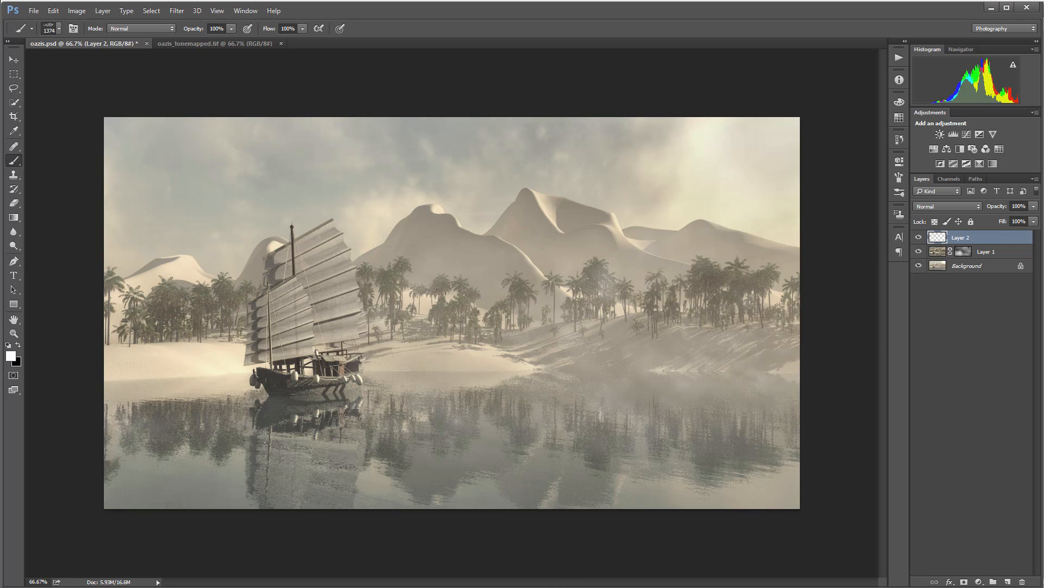
left_click(588, 313)
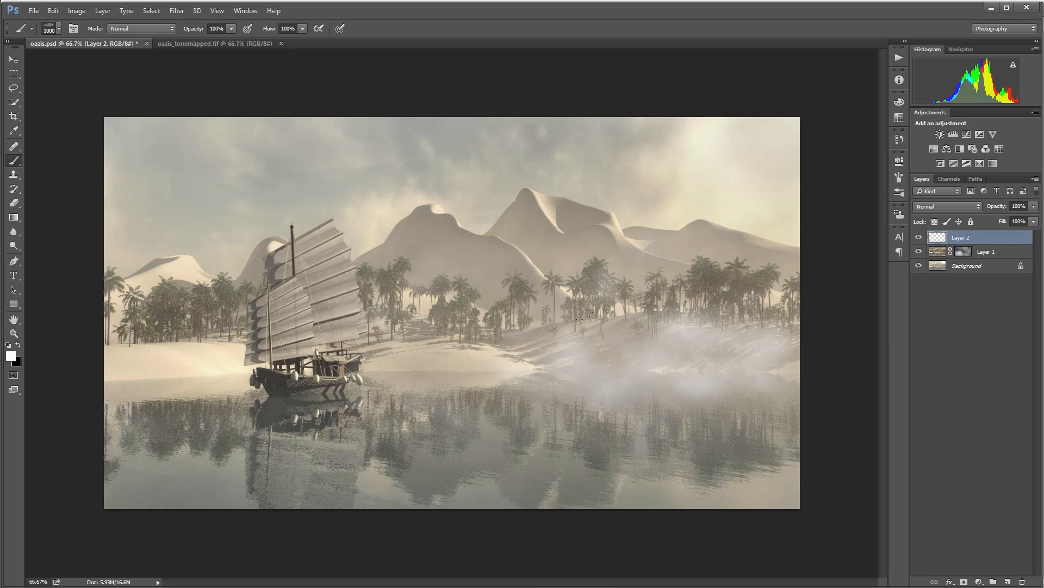
left_click(433, 303)
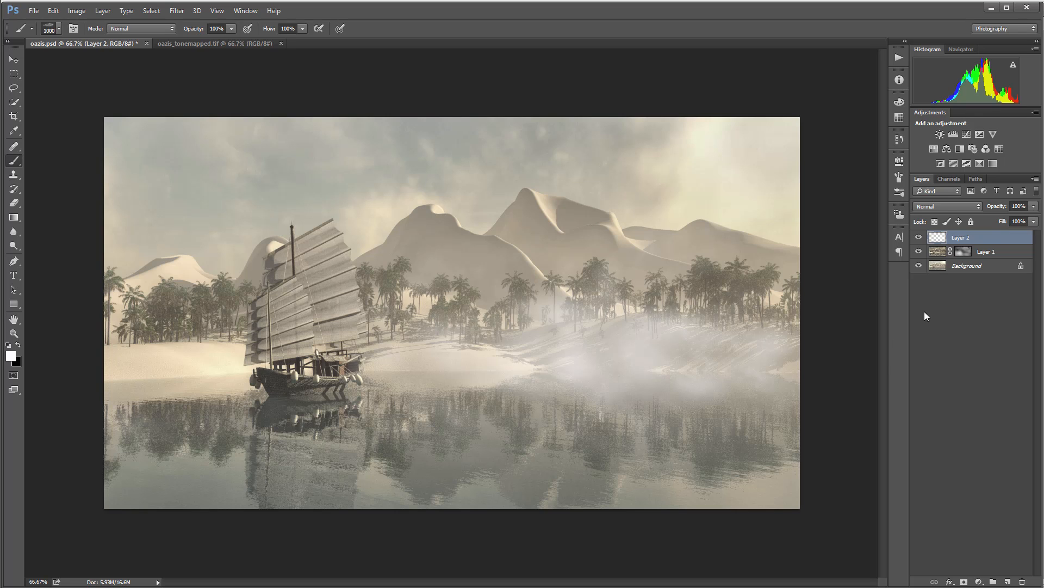
Step: Set Layer 2's blend mode to Soft Light and compare the image with the layer hidden and shown
left_click(979, 207)
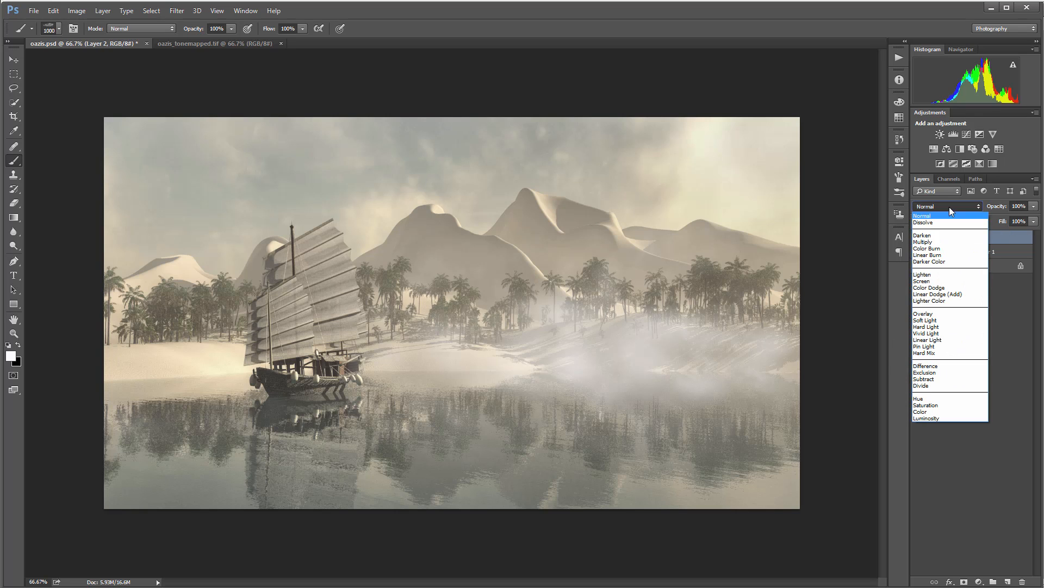
left_click(944, 320)
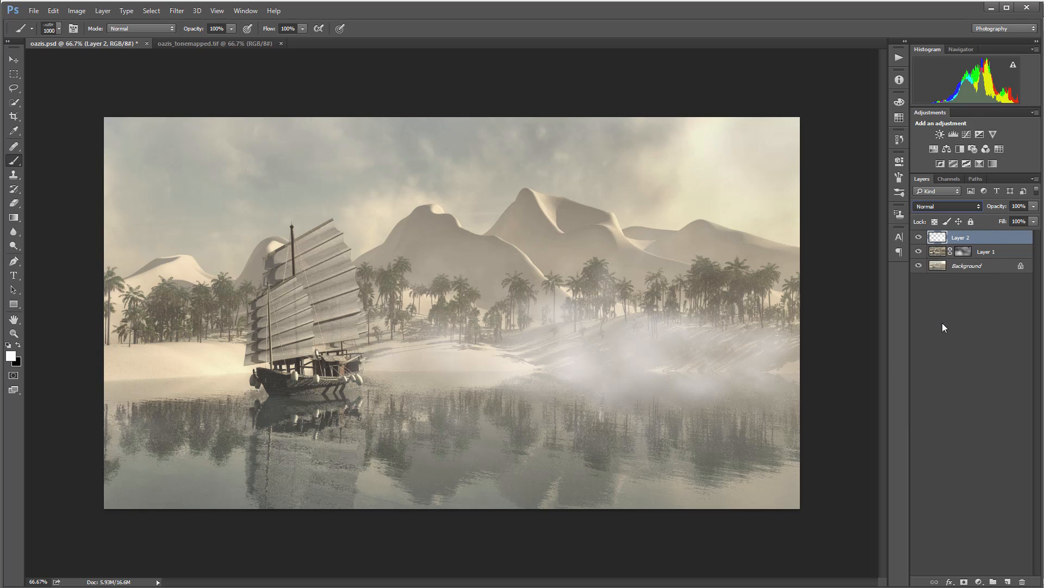
left_click(918, 239)
left_click(918, 239)
left_click(918, 238)
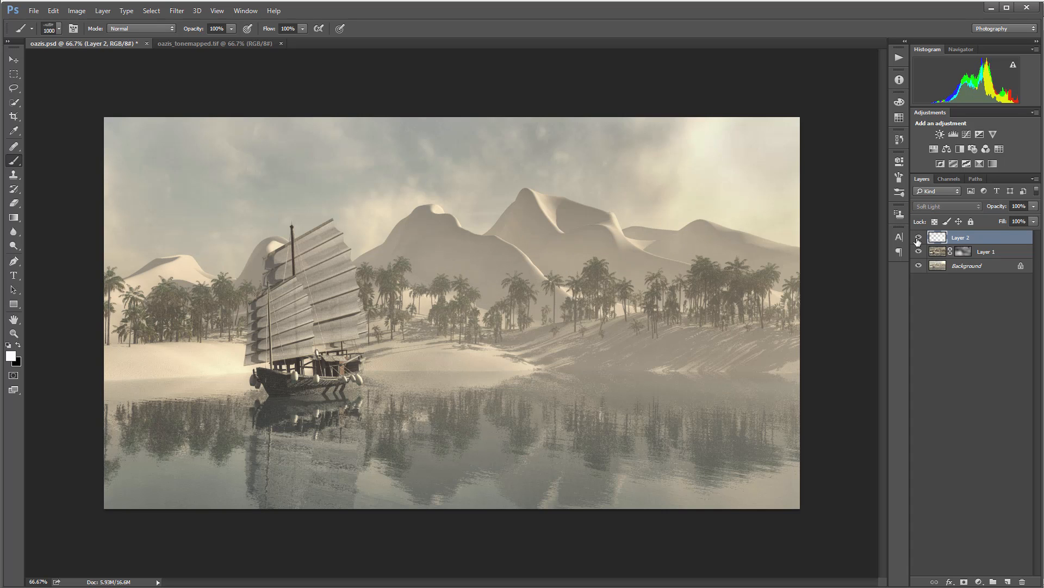
left_click(918, 239)
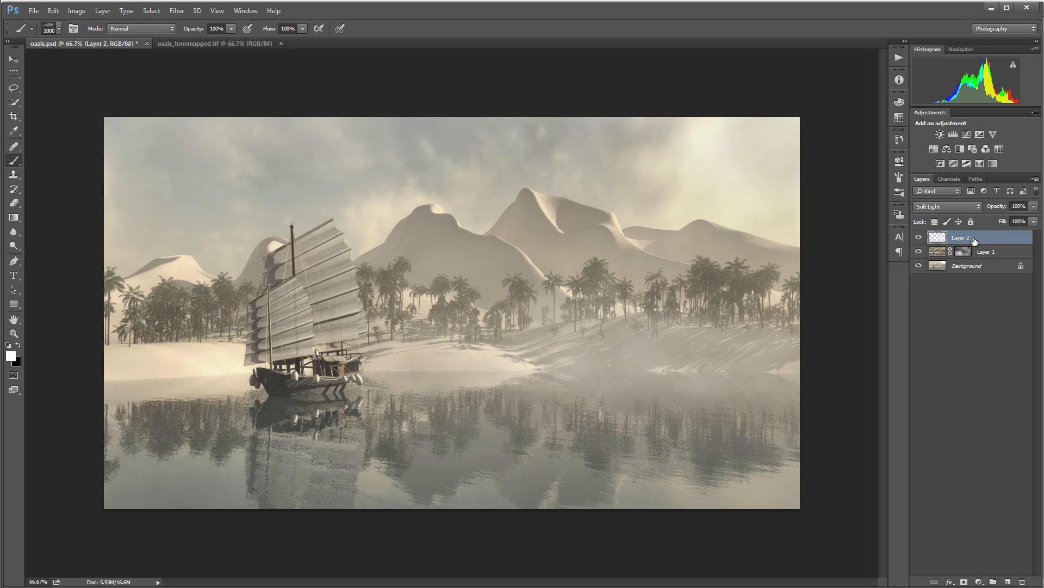
Step: Replace Layer 2 with a new empty layer and paint mist along the shoreline in a cream colour sampled from the bright sky
left_click_drag(974, 240, 1022, 581)
left_click(1007, 582)
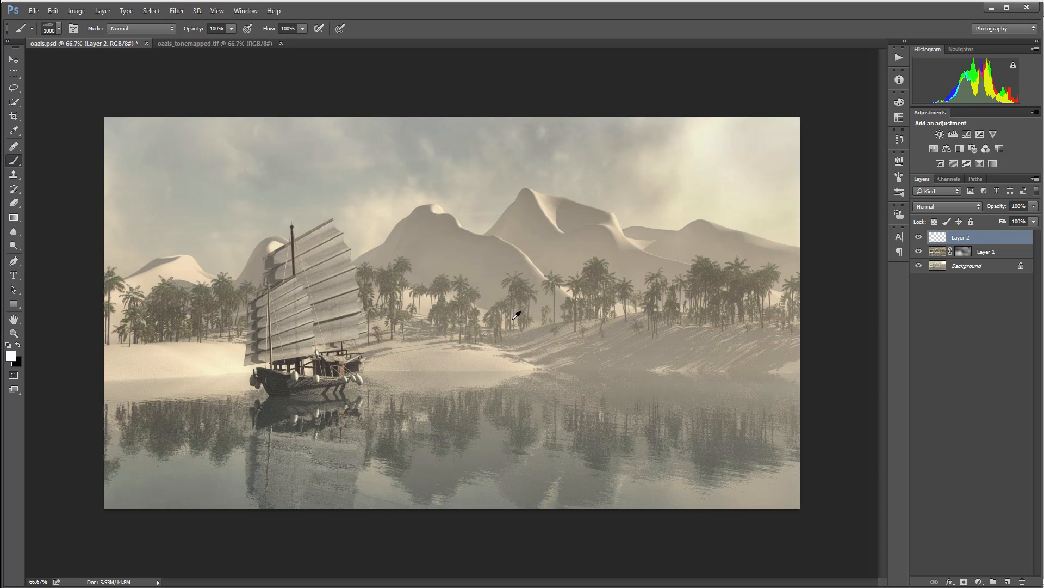
left_click(709, 184, "alt")
left_click_drag(531, 319, 524, 319)
left_click_drag(393, 319, 452, 315)
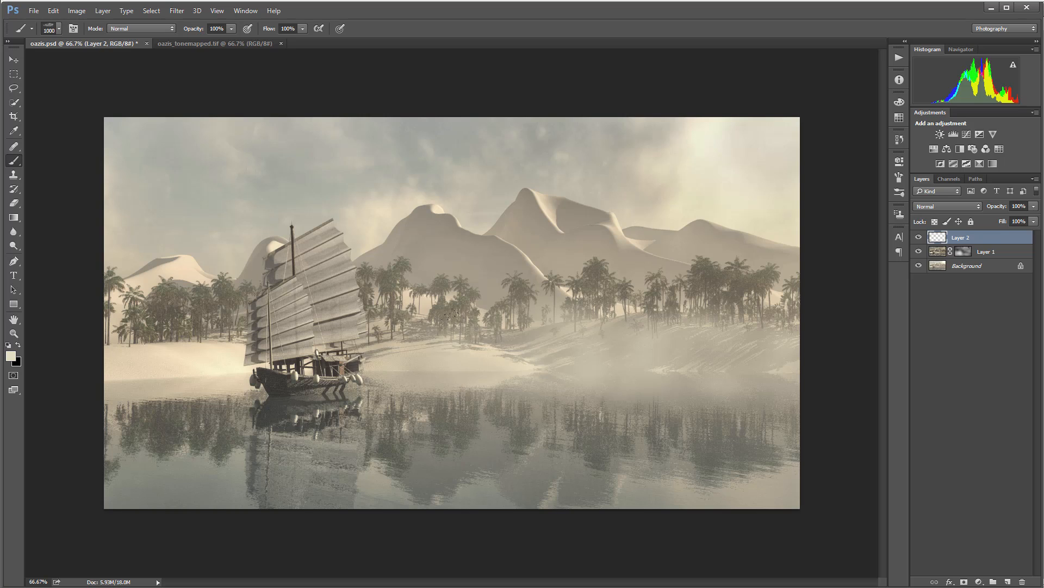
left_click(153, 356)
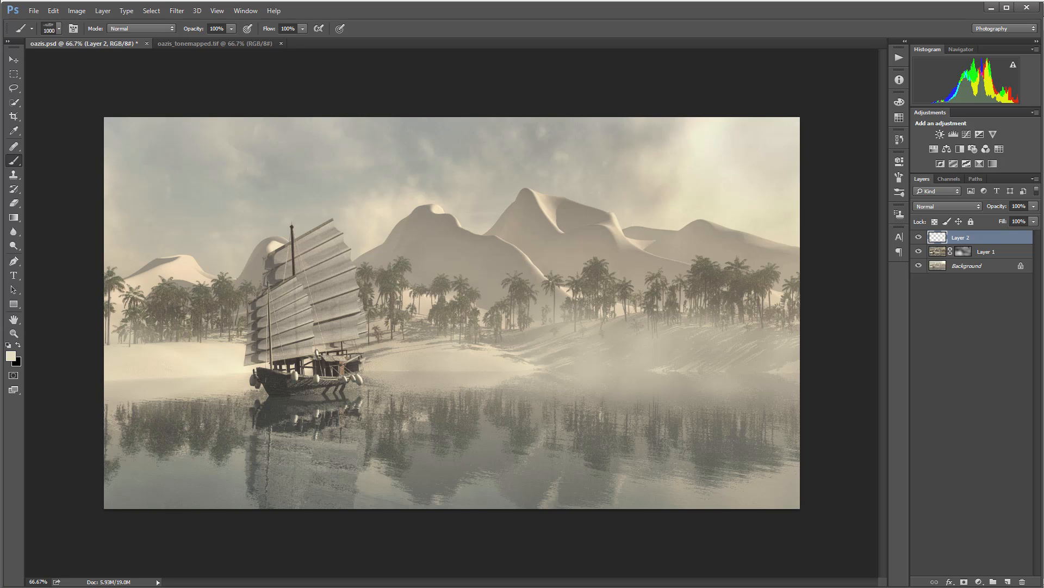
Step: Add more mist along the shore and palms with the 627 px preset brush, and set Layer 2's fill to 70%
right_click(602, 302)
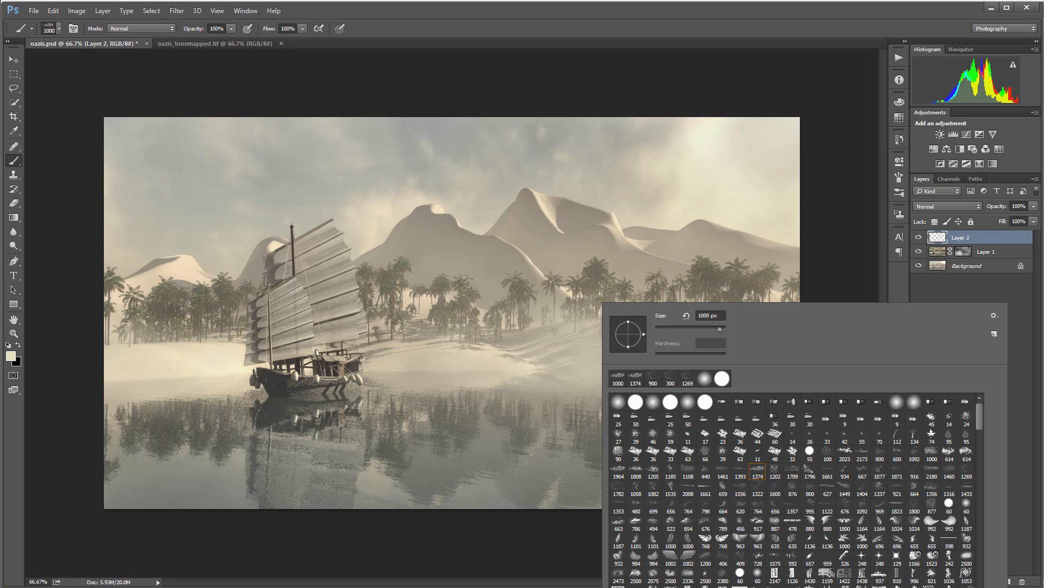
left_click(827, 485)
left_click(390, 356)
left_click(752, 359)
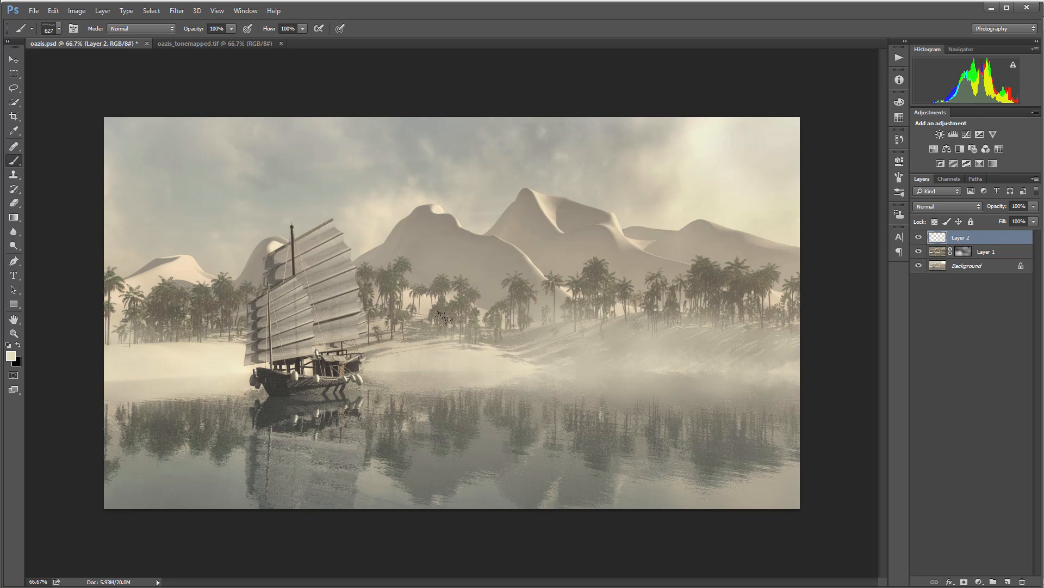
left_click(470, 317)
left_click(683, 325)
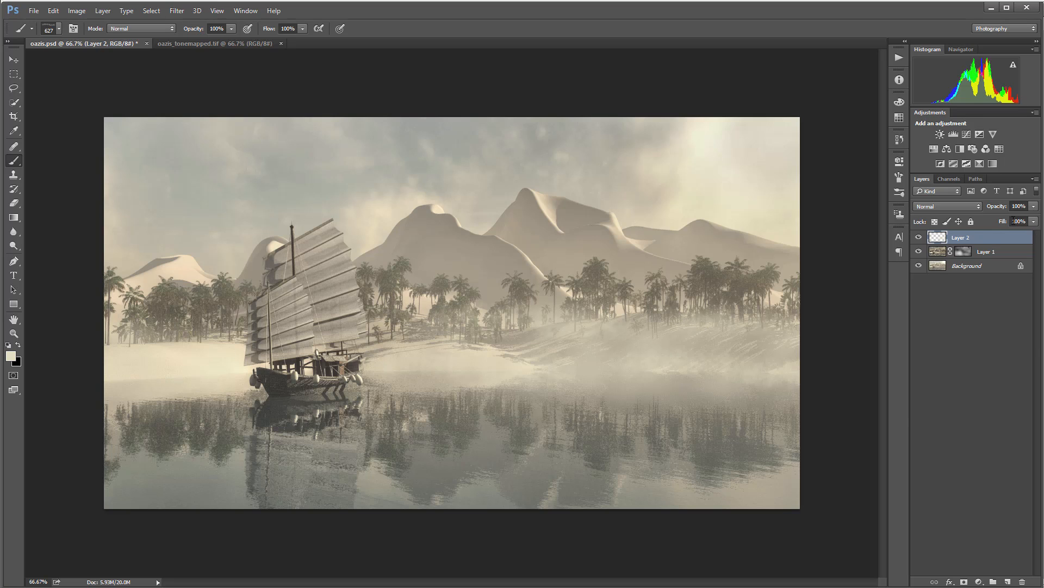
left_click(1033, 221)
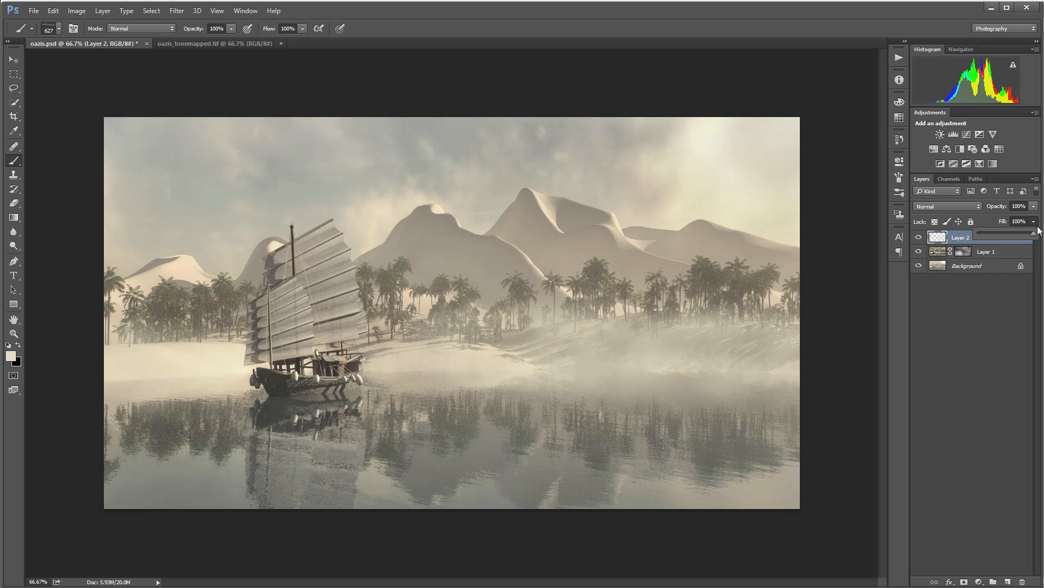
left_click_drag(1034, 233, 1014, 233)
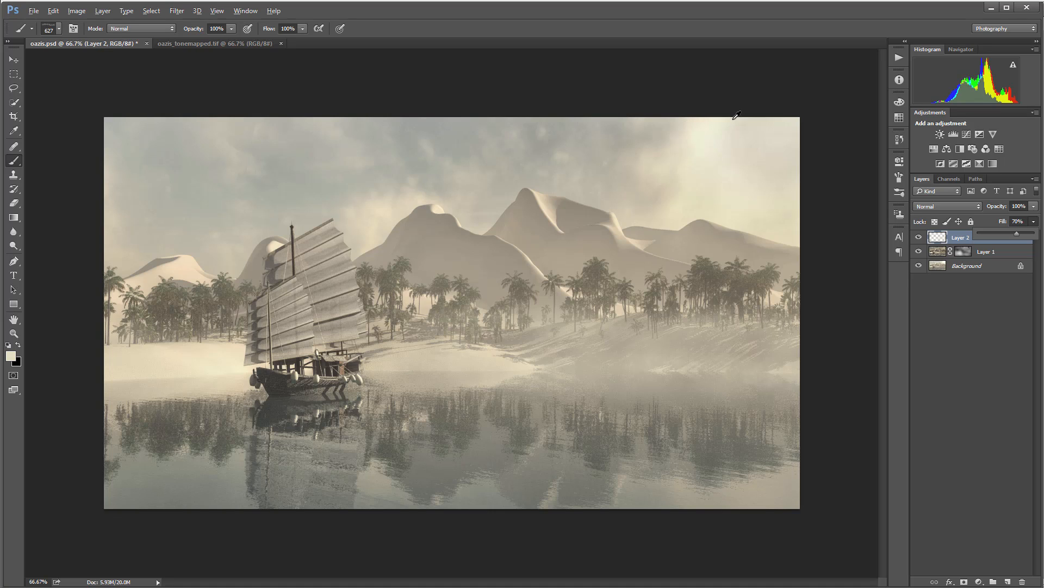
Step: Add an empty layer above Layer 2 and try the 1796 px preset brush at 500 px in a cream colour sampled from the bright sky
left_click(349, 144, "alt")
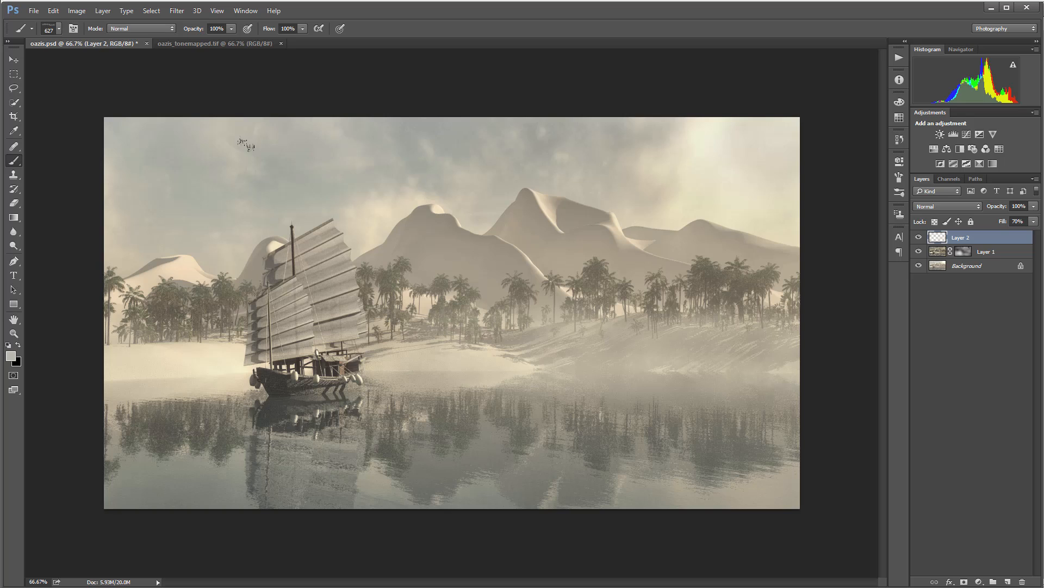
left_click(1008, 582)
right_click(180, 171)
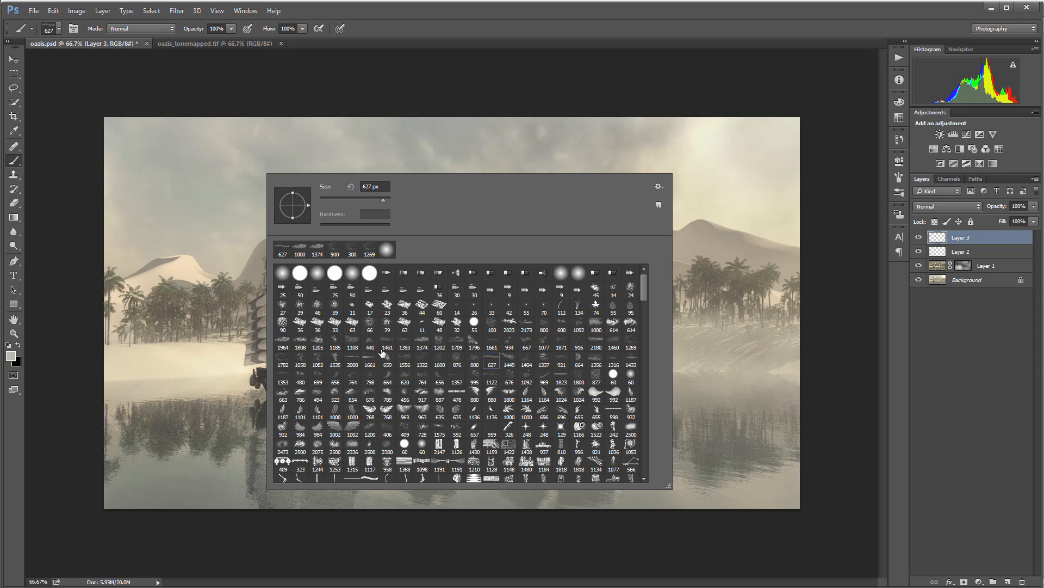
left_click(473, 340)
left_click(357, 198)
left_click(283, 74)
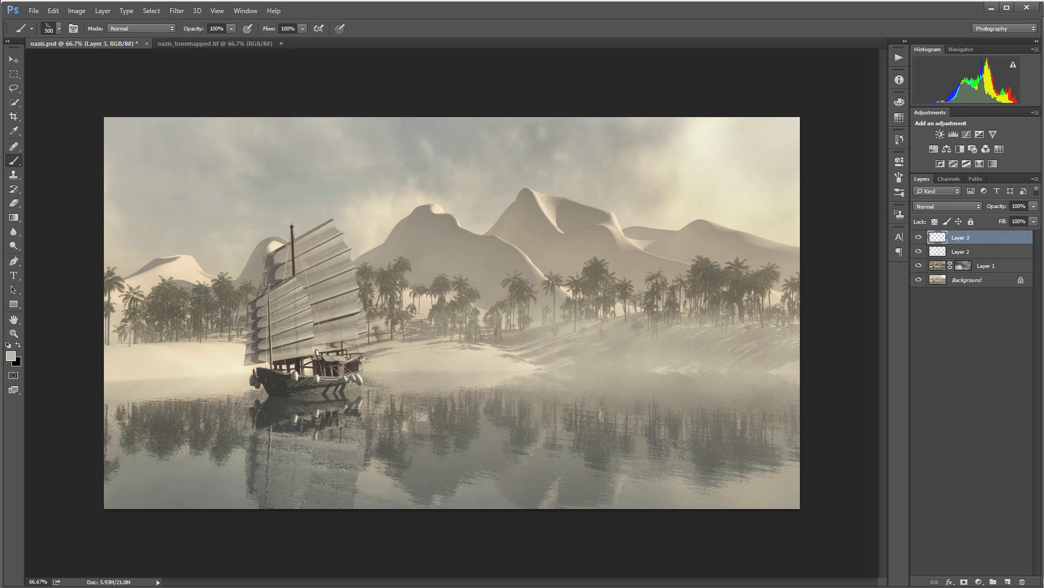
left_click(741, 199, "alt")
left_click(110, 116)
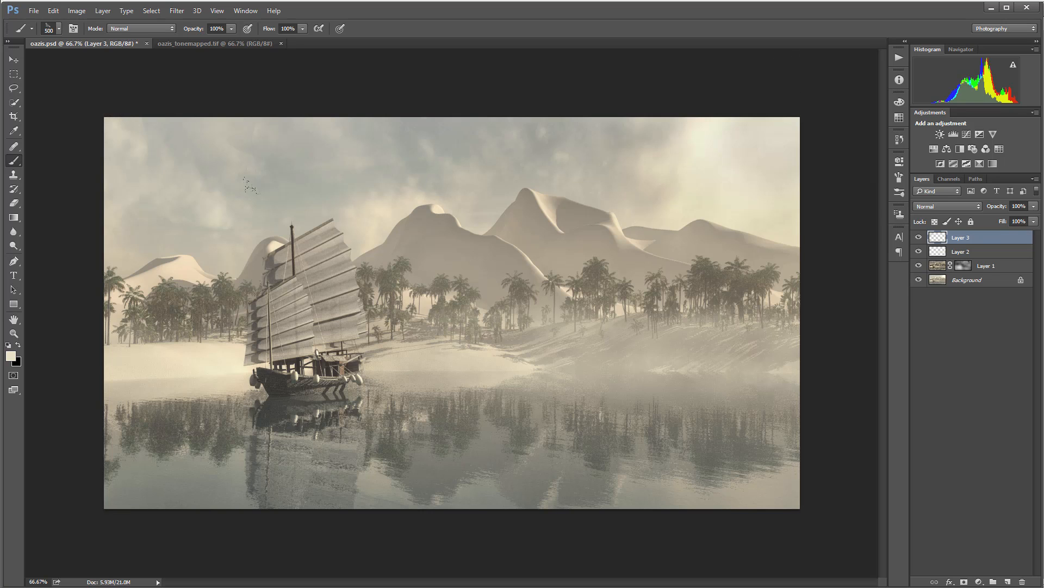
Step: Try painting clouds above the dune behind the boat with the 2023 px preset brush at 600 px, and undo them
right_click(246, 178)
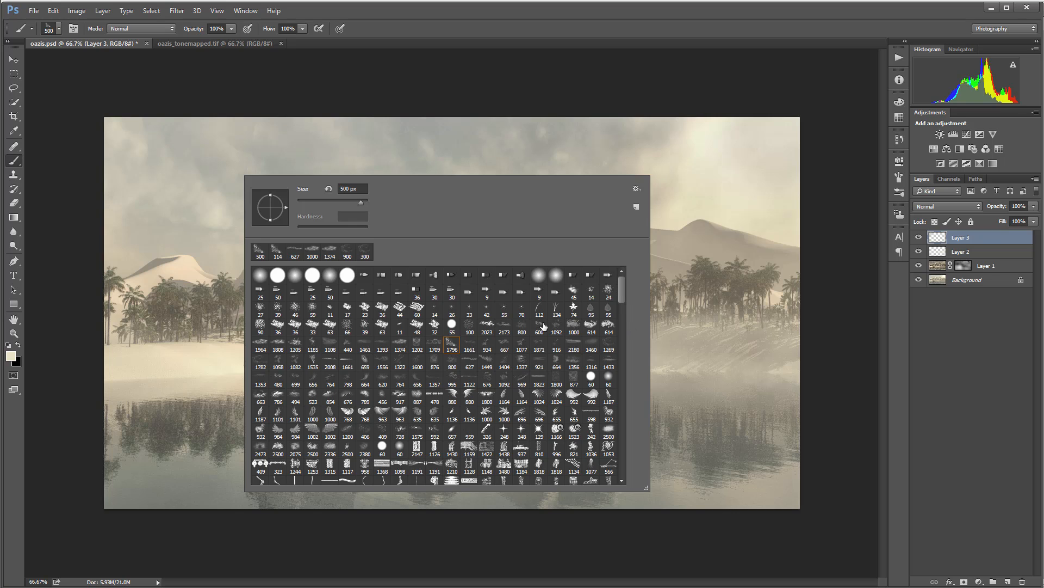
left_click(487, 327)
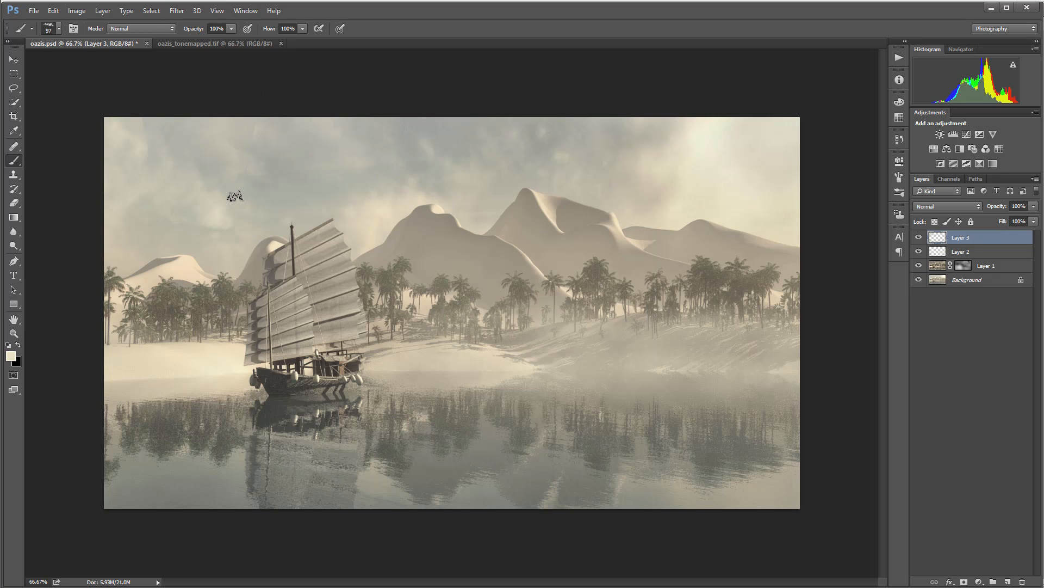
key("period")
key("period")
key("bracketleft")
key("bracketleft")
left_click(137, 255)
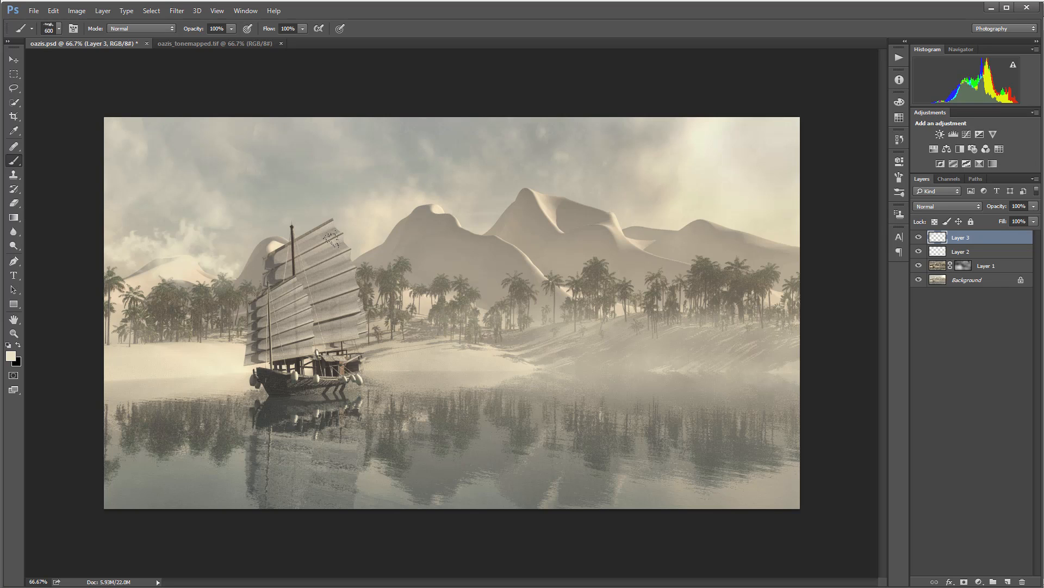
key("ctrl+z")
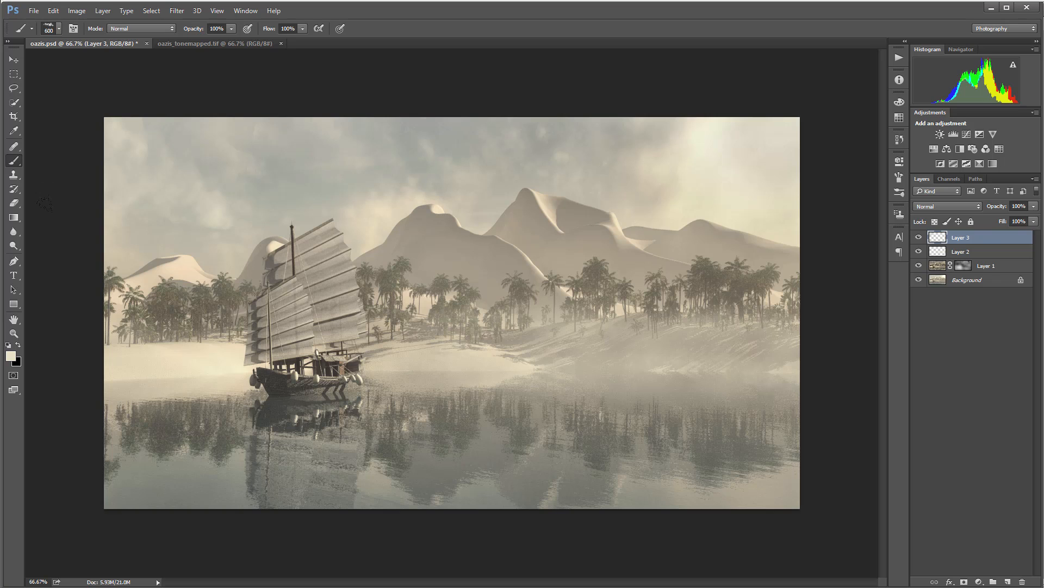
key("ctrl+z")
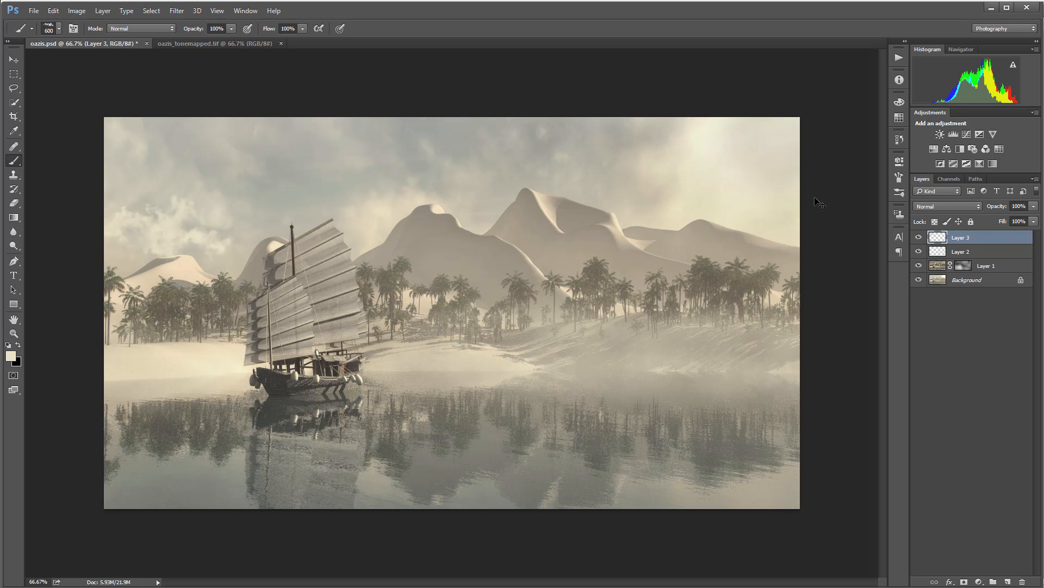
key("ctrl+z")
Step: Paint soft cream clouds in the sky and haze around the mountains on Layer 3 with the 1782 px preset brush at 700 px
right_click(278, 382)
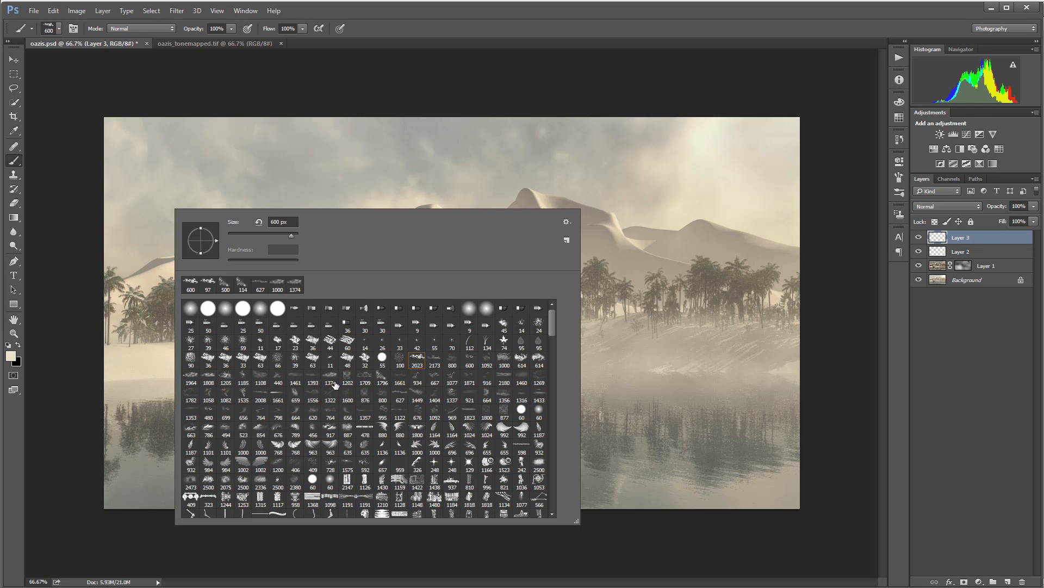
left_click(191, 395)
key("Return")
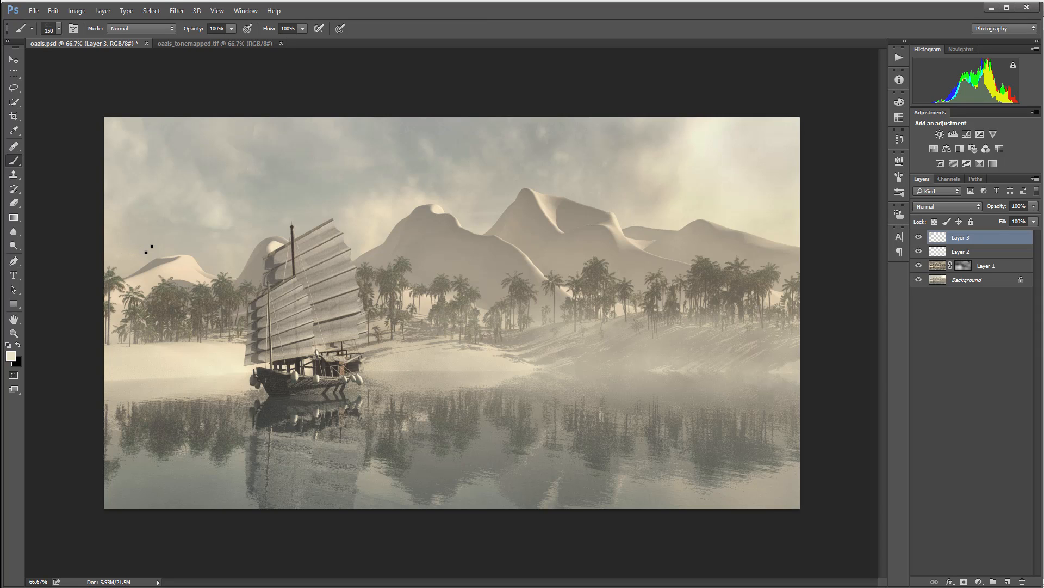
key("bracketright")
key("bracketright")
left_click(149, 249)
left_click(149, 229)
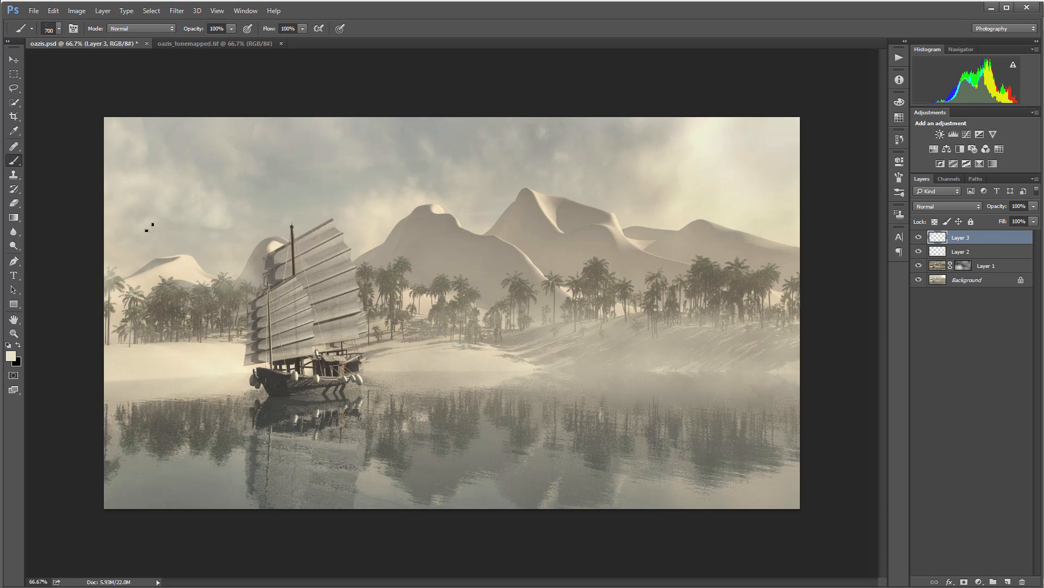
left_click(454, 229)
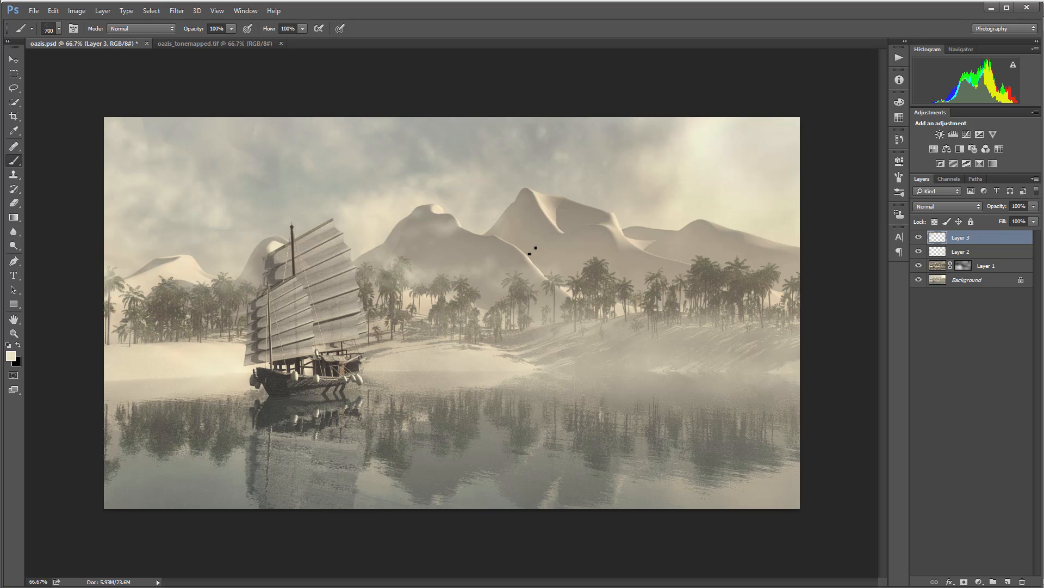
Step: Add an empty layer above Layer 3 and paint faint clouds in the bright sky with the 1535 px preset brush at 700 px, using a sampled sky grey
right_click(474, 206)
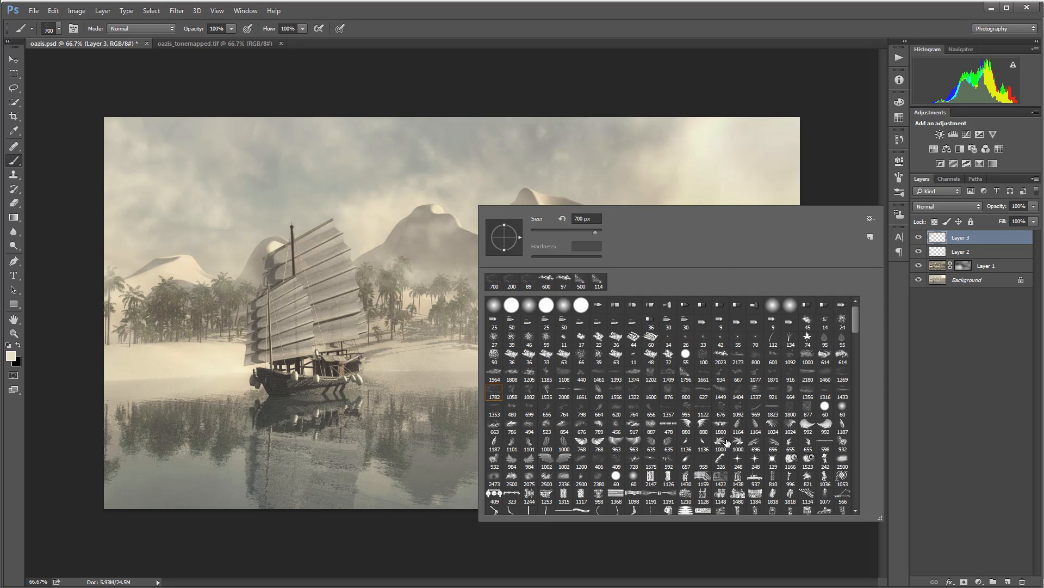
left_click(547, 390)
key("Return")
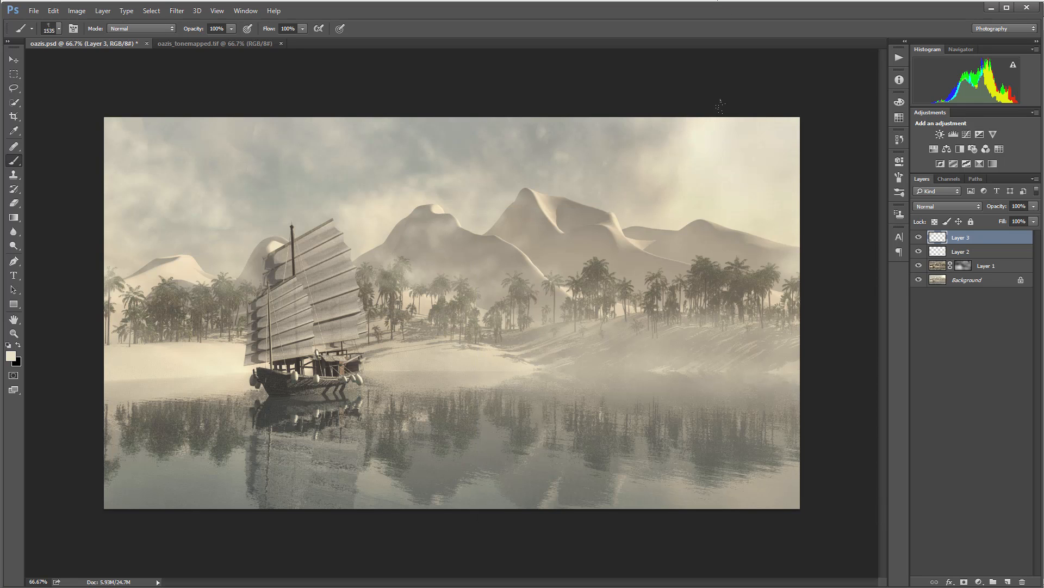
left_click(570, 139, "alt")
left_click(1008, 582)
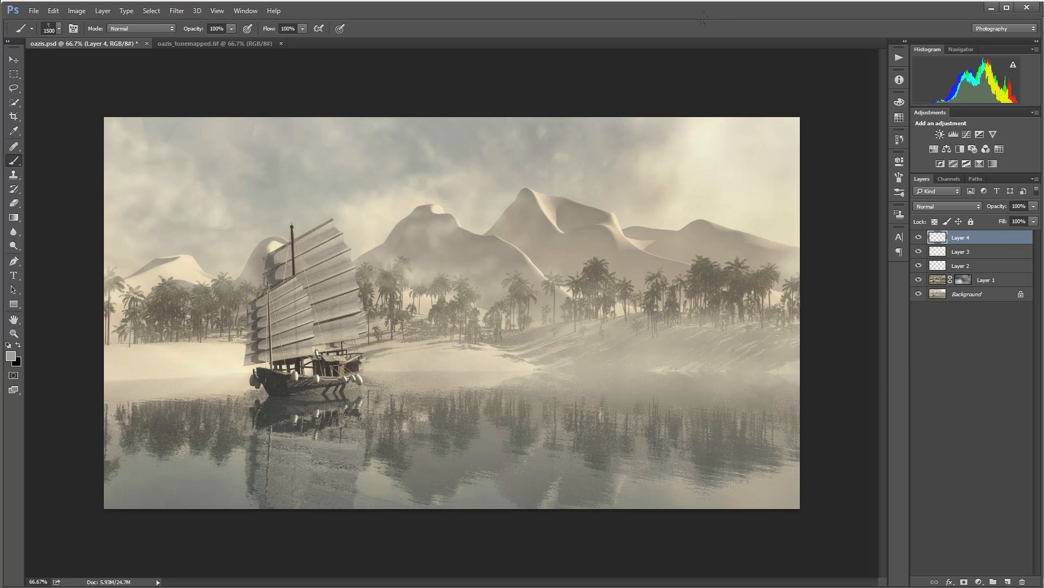
key("bracketleft")
key("bracketleft")
key("bracketleft")
left_click(748, 139)
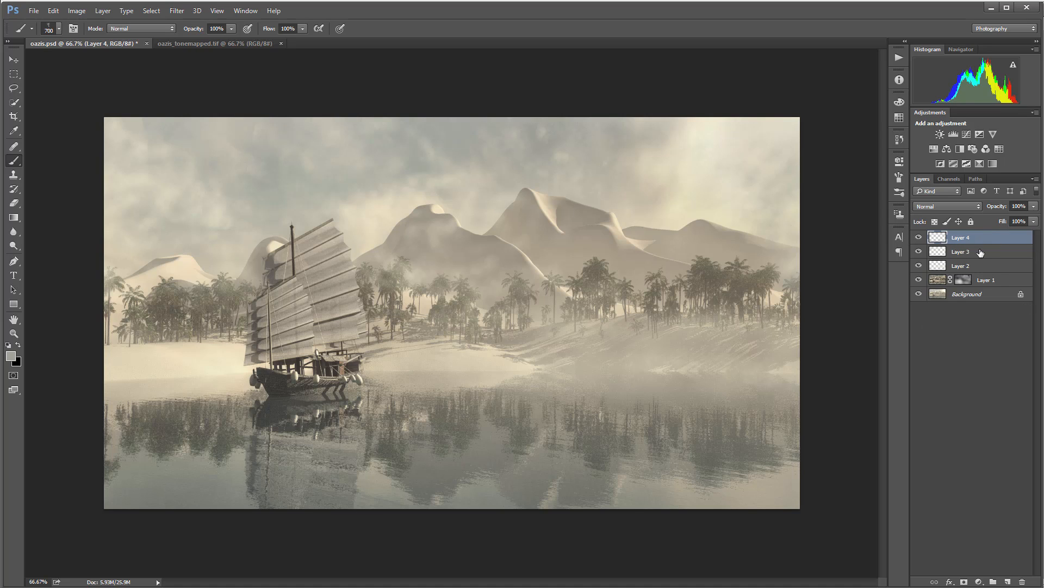
Step: Group Layer 2, Layer 3 and Layer 4, and name the group Clouds
left_click(993, 277, "shift")
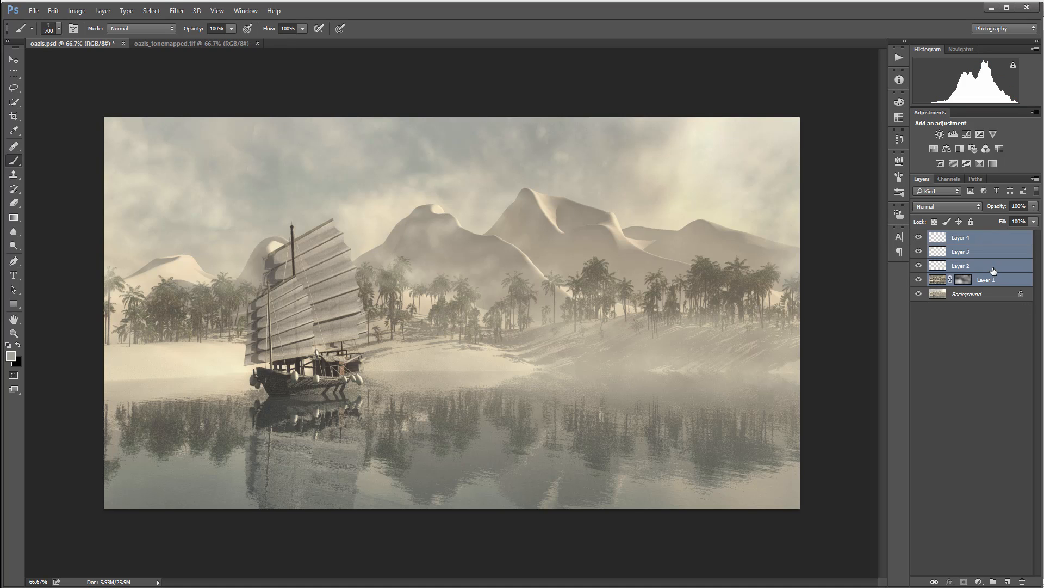
left_click(990, 266)
left_click(990, 241, "shift")
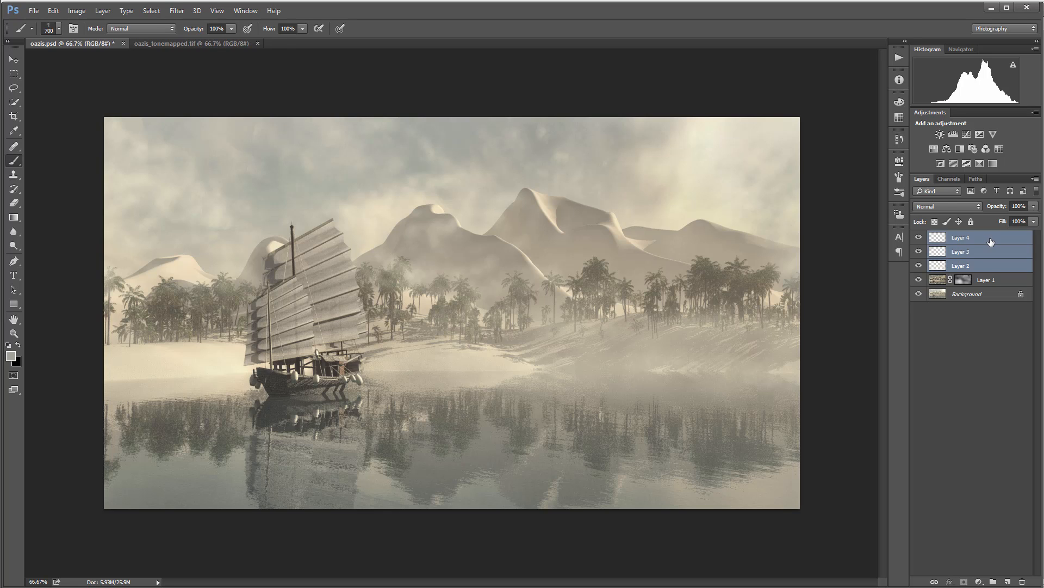
key("ctrl+g")
double_click(970, 237)
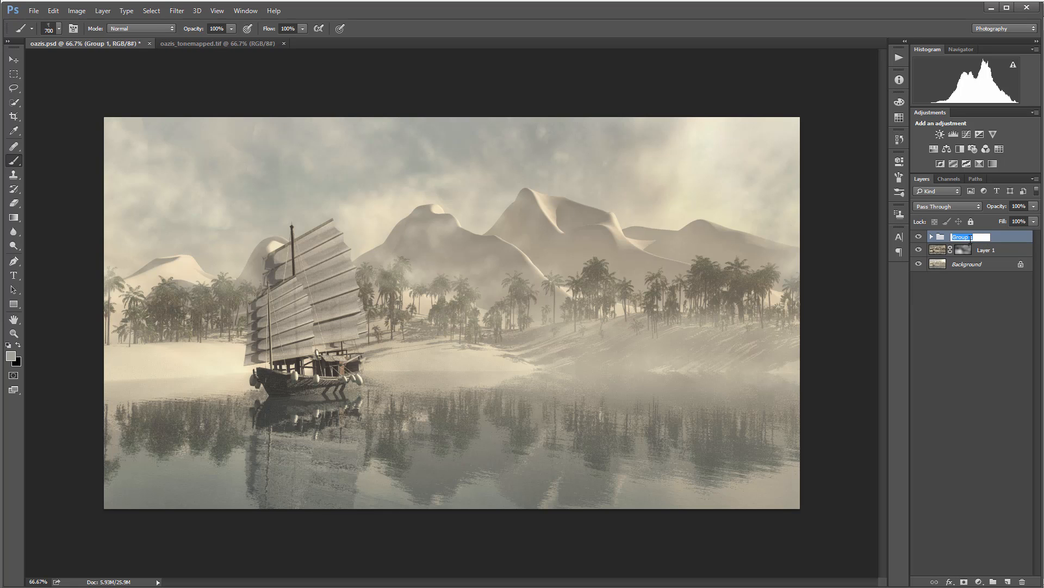
type("Clouds")
key("Return")
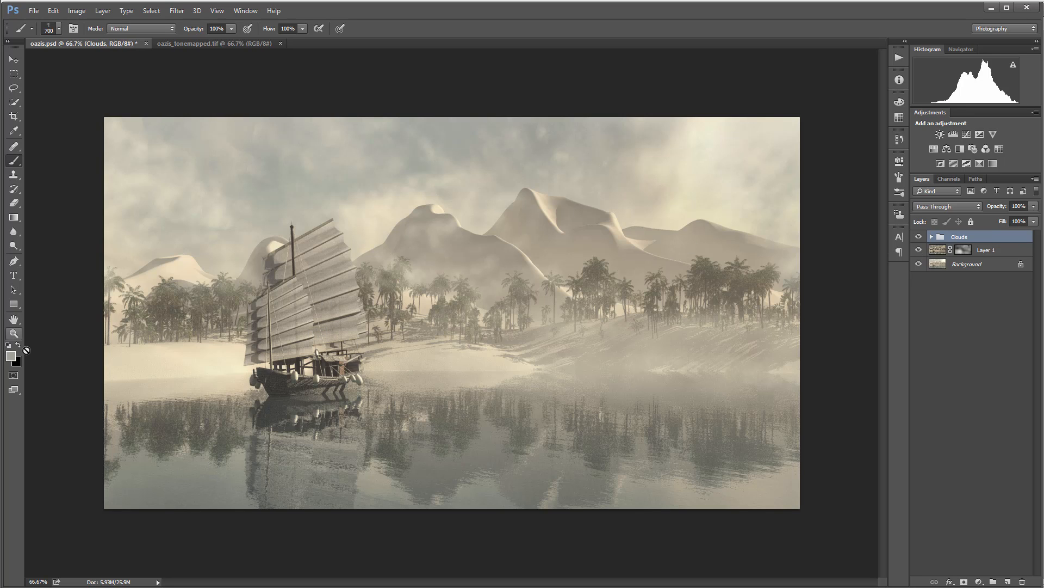
Step: Stamp all visible layers into a new merged layer above the Clouds group
left_click(13, 335)
double_click(13, 336)
scroll(463, 494, "down", 3)
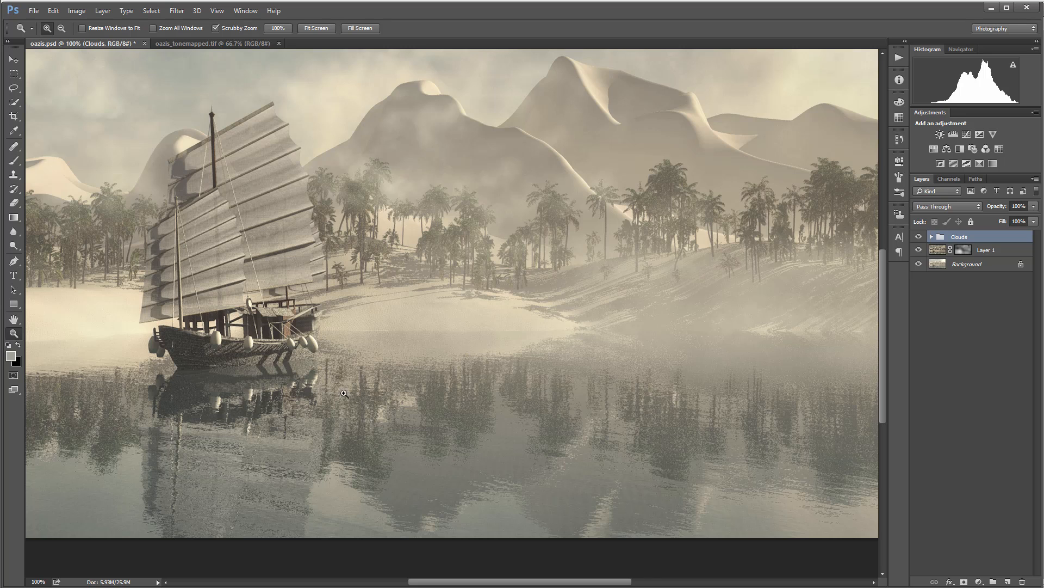
left_click_drag(433, 400, 398, 401)
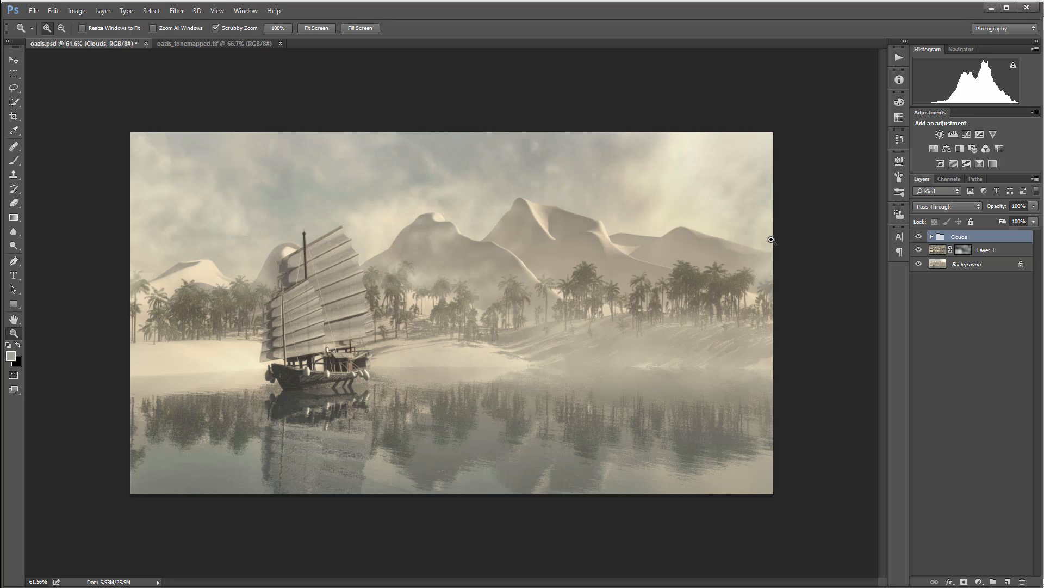
key("ctrl+shift+alt+e")
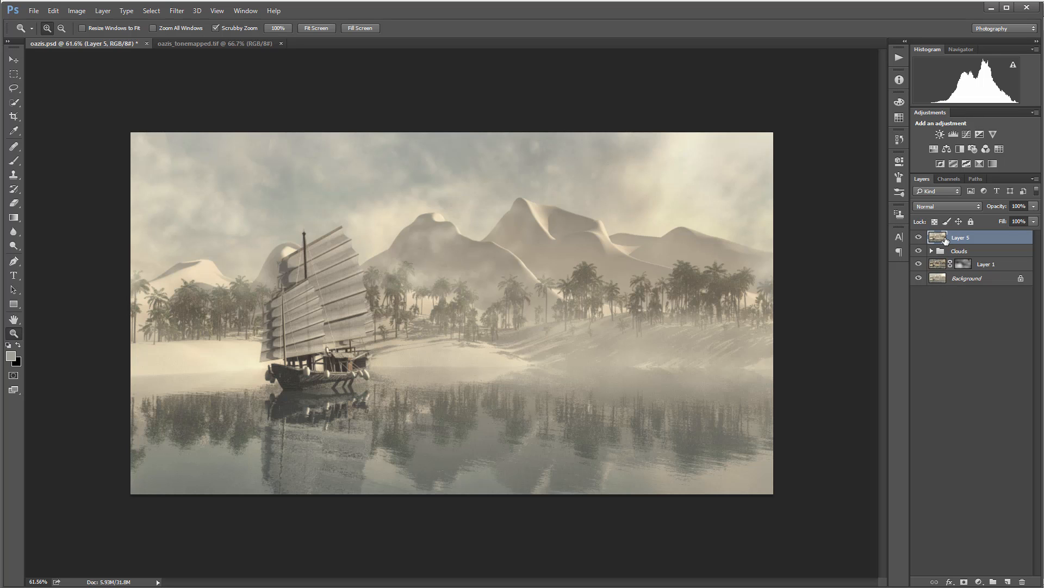
Step: Apply the Dust & Scratches filter to Layer 5 with a small radius that smears the fine detail into a painterly look
left_click(184, 16)
mouse_move(271, 160)
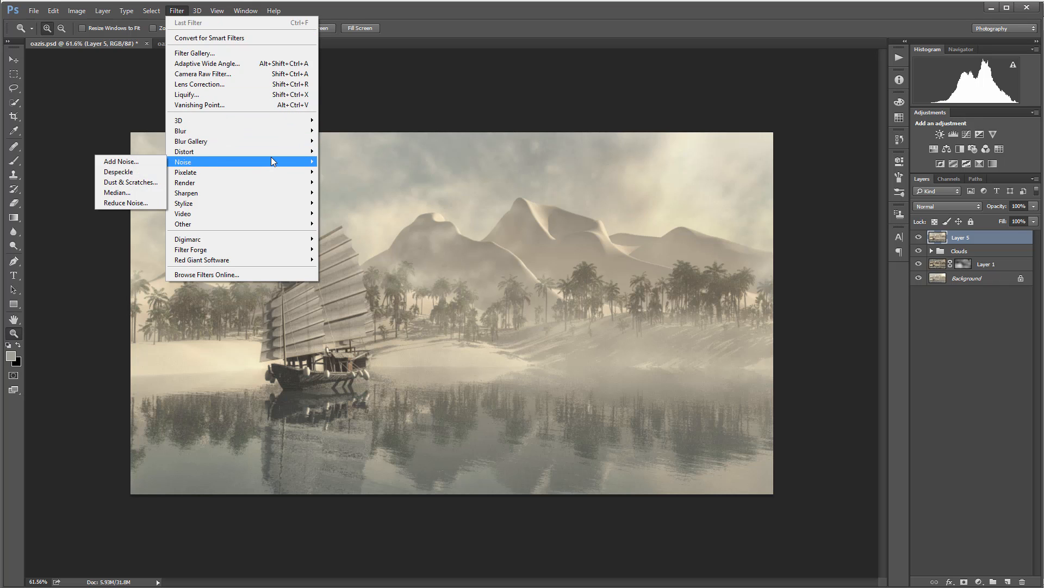
left_click(127, 182)
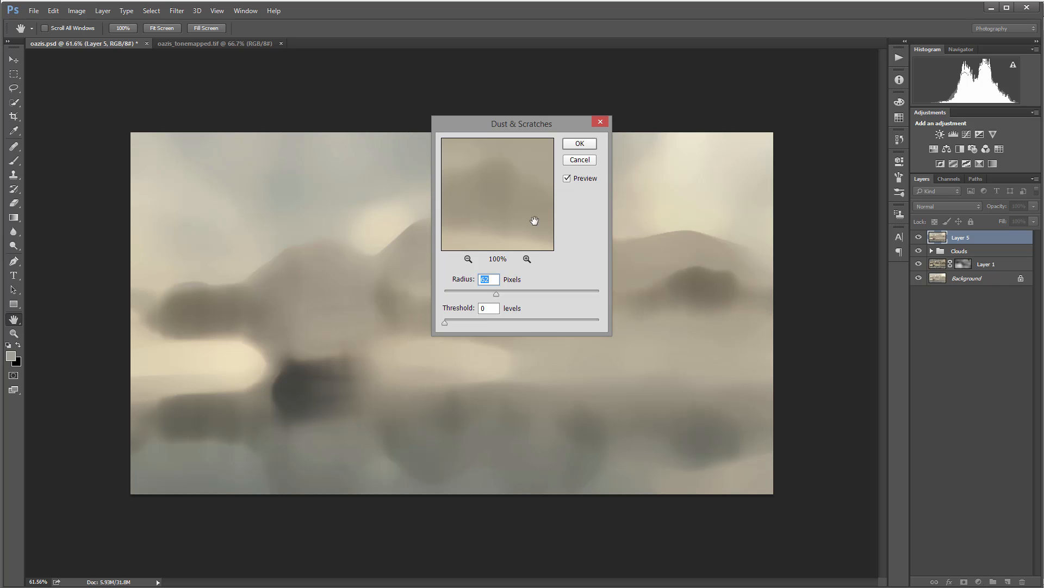
left_click_drag(495, 294, 446, 295)
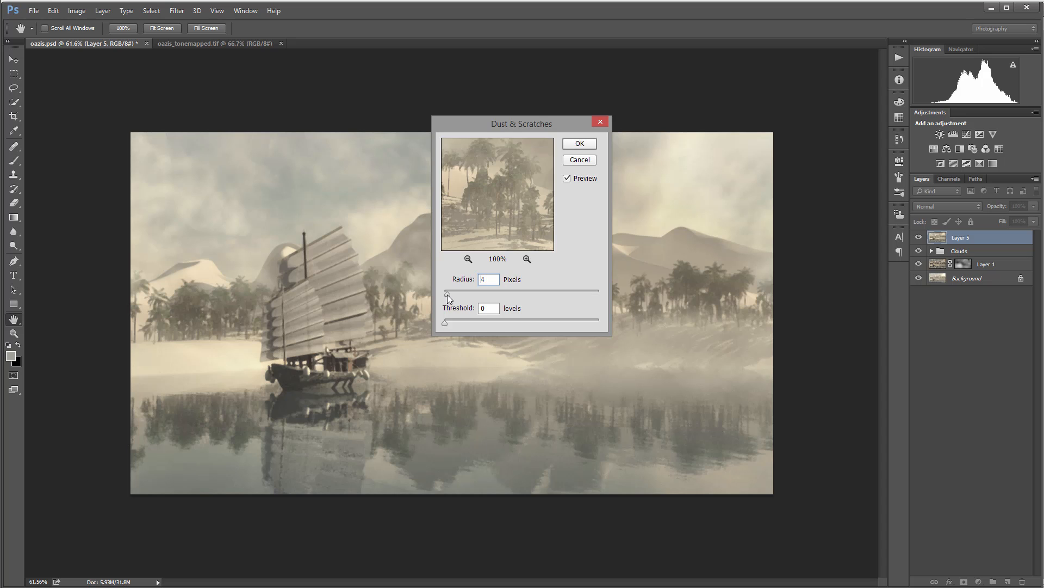
left_click(448, 295)
key("Up")
key("Up")
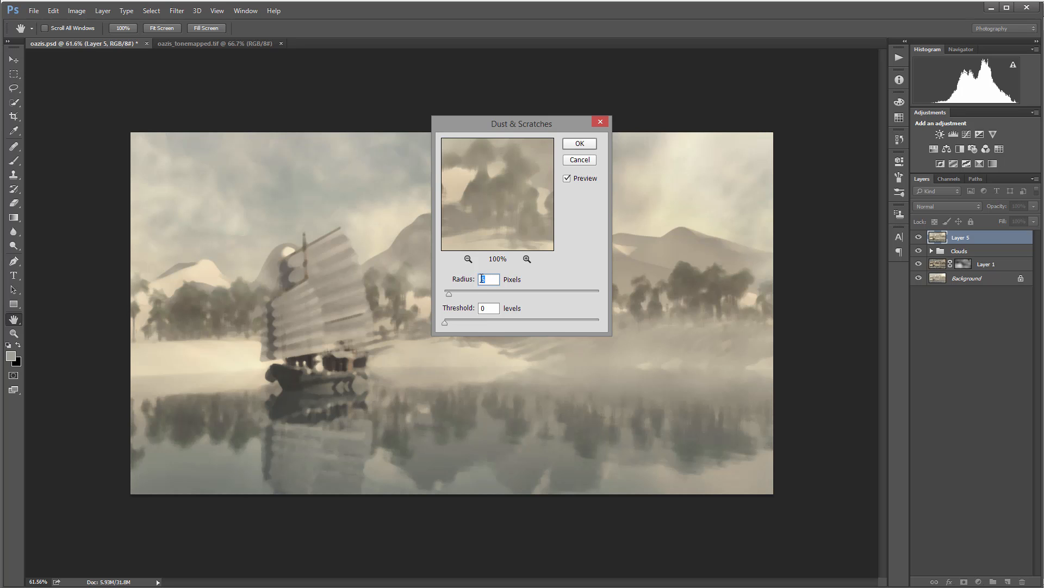
left_click(580, 144)
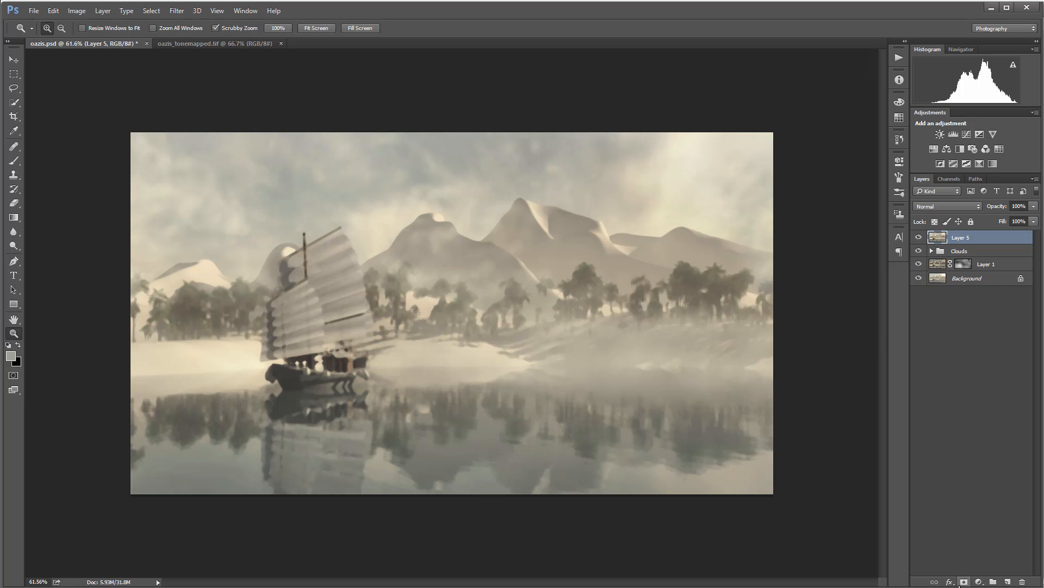
Step: Add a layer mask to Layer 5 and invert it to black
left_click(964, 582)
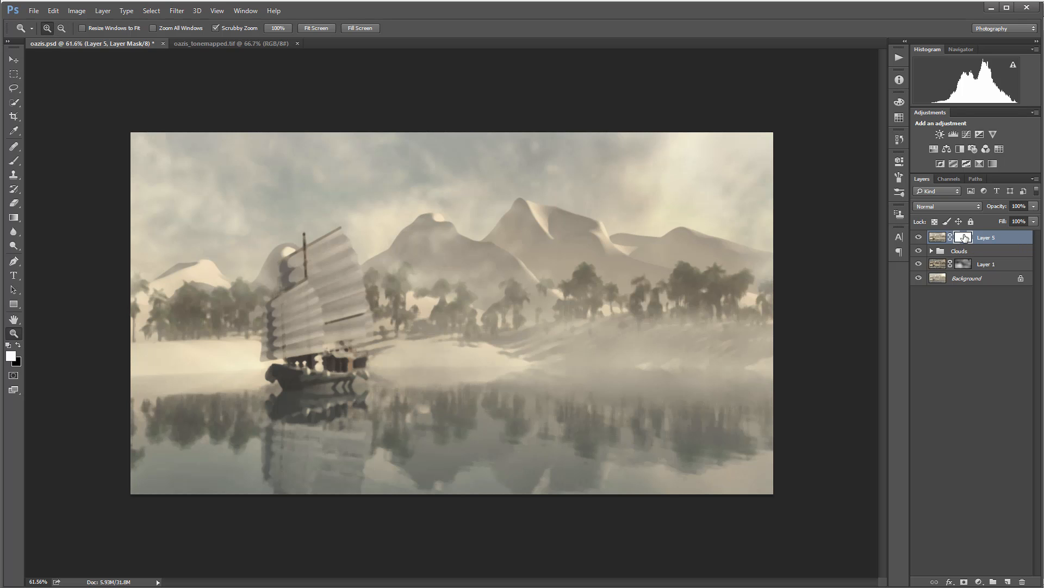
key("ctrl+i")
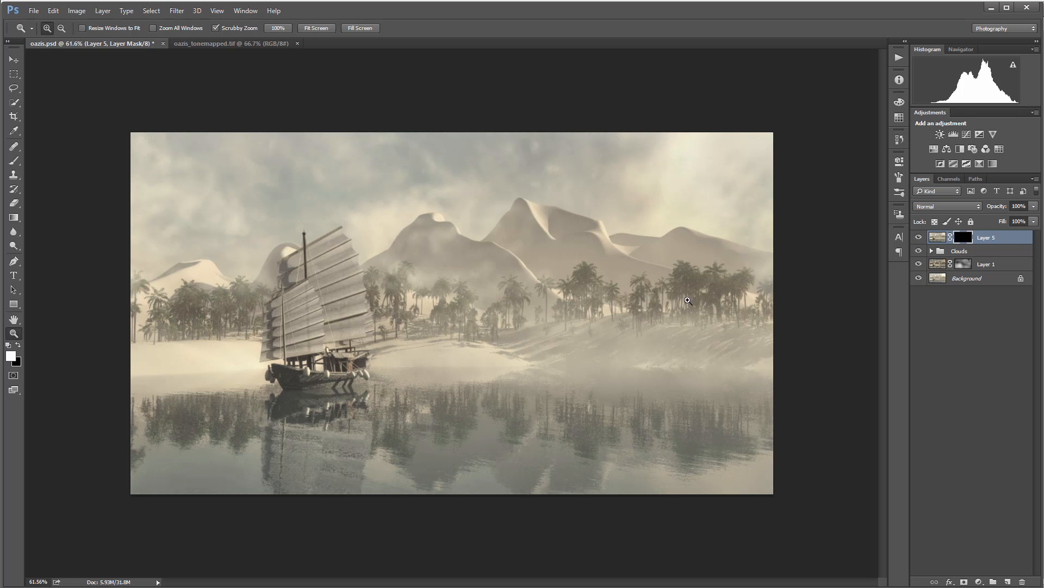
Step: Paint white on Layer 5's mask over the sky, dunes, boat and water with a soft round brush at 300 px and 5% opacity
left_click(13, 161)
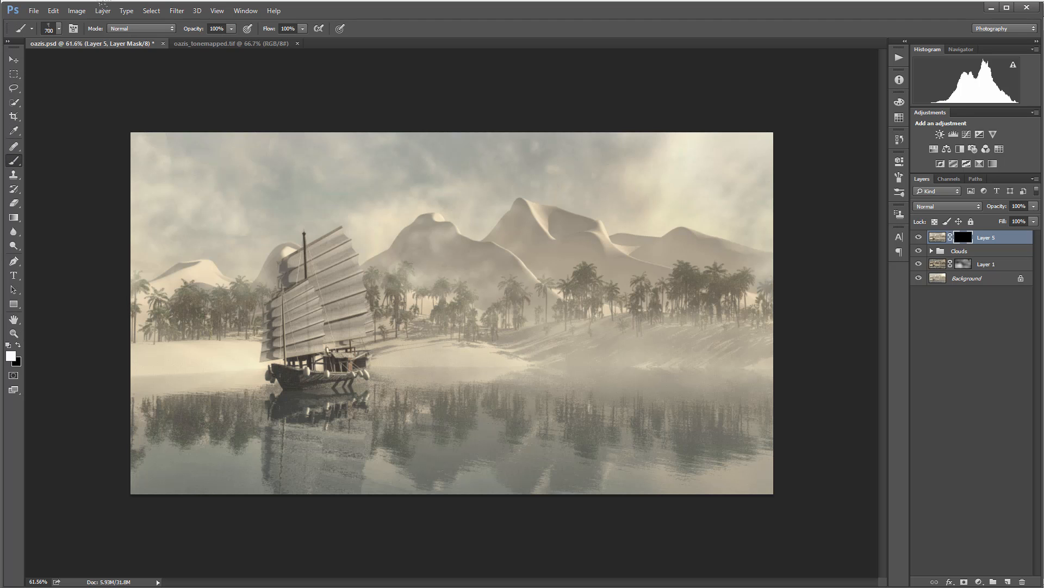
right_click(219, 220)
left_click(304, 320)
left_click_drag(314, 246, 301, 228)
left_click(306, 97)
left_click(231, 31)
left_click_drag(185, 43, 178, 43)
left_click(351, 94)
key("]")
key("]")
key("]")
key("]")
key("]")
key("]")
left_click_drag(164, 223, 346, 141)
left_click_drag(444, 228, 547, 282)
left_click_drag(324, 348, 656, 418)
Step: Compare the image with and without the masked Layer 5 by toggling the layer's visibility
left_click(919, 237)
left_click(919, 237)
left_click(918, 238)
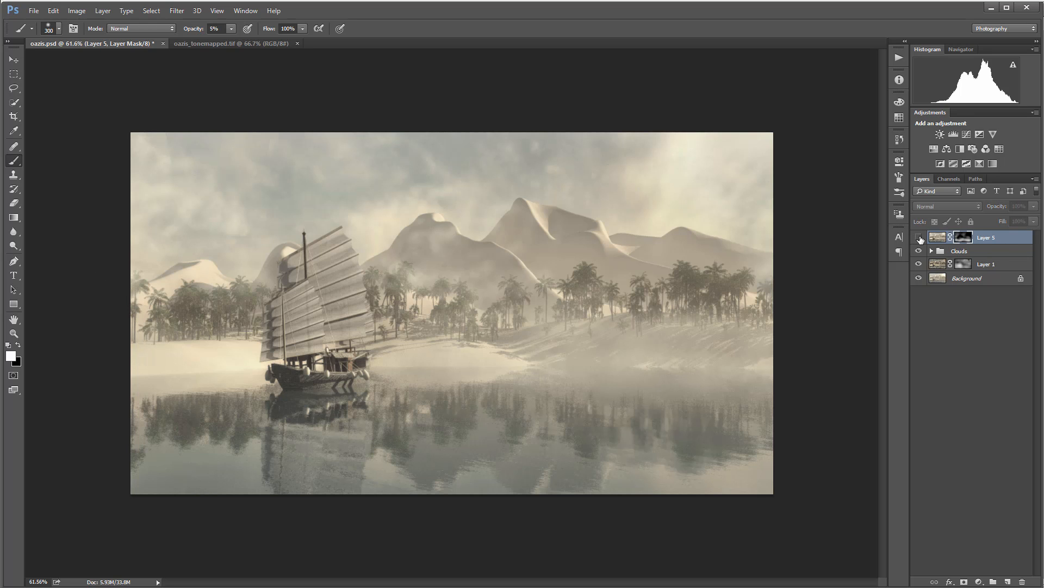
left_click(919, 237)
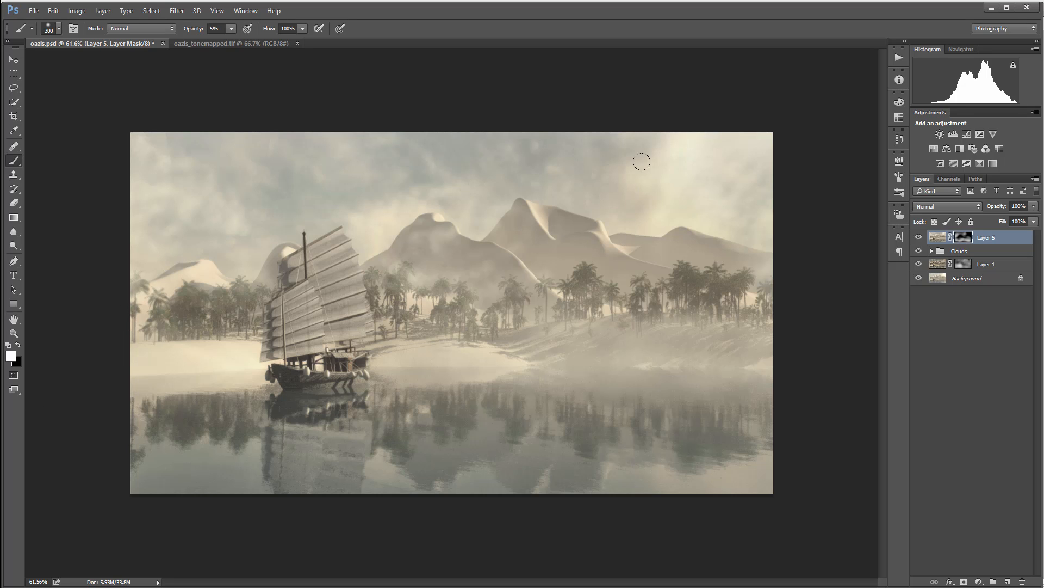
left_click(917, 238)
left_click(917, 239)
left_click(918, 239)
left_click(918, 238)
Step: Stamp visible layers into a new layer and convert it to black and white: reds 15, yellows 126, greens 73, cyans 94, blues -104, magentas 40
key("ctrl+shift+alt+e")
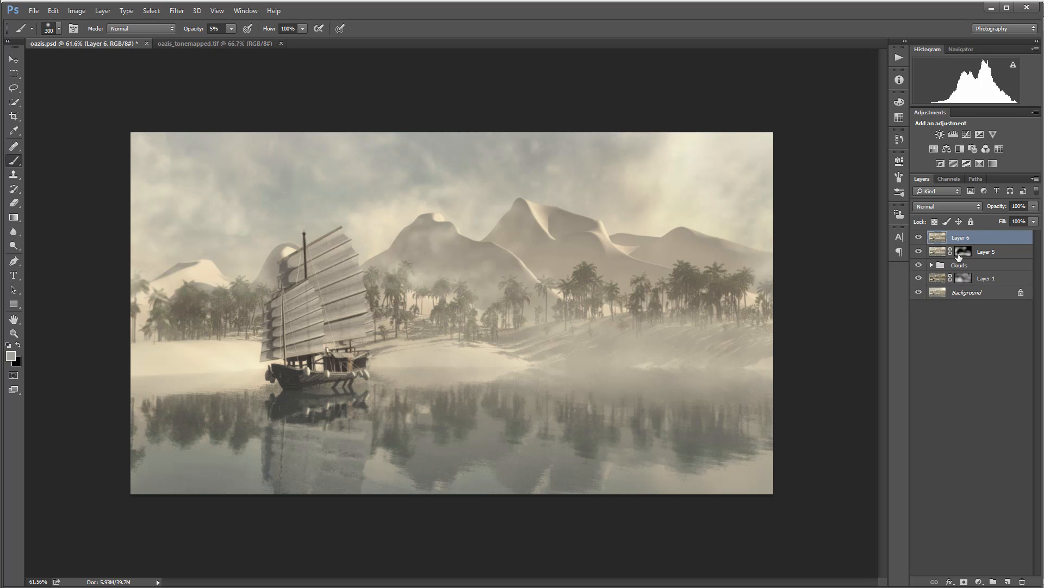
left_click(80, 12)
mouse_move(109, 38)
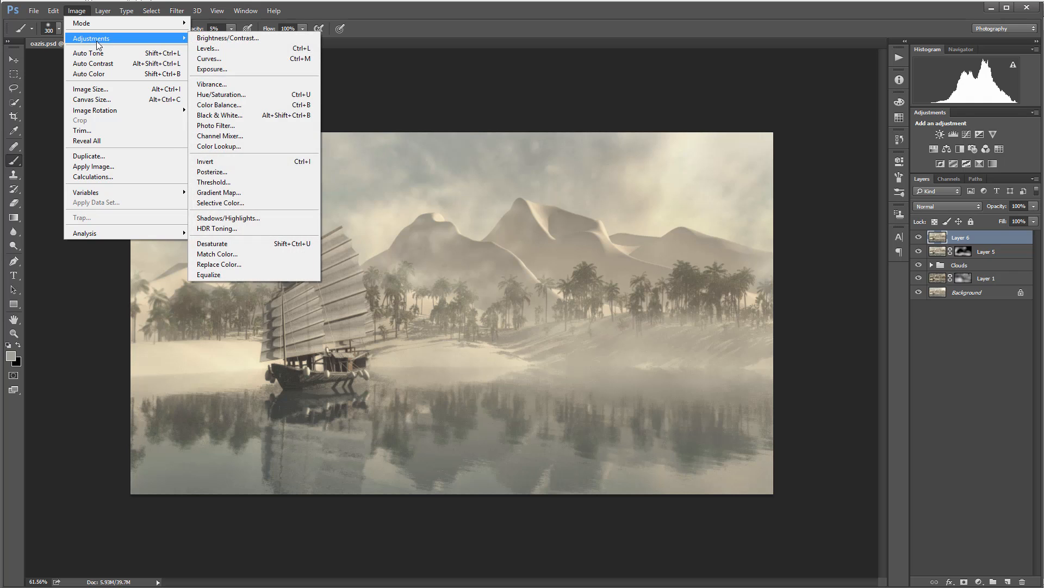
left_click(272, 118)
left_click_drag(867, 84, 684, 107)
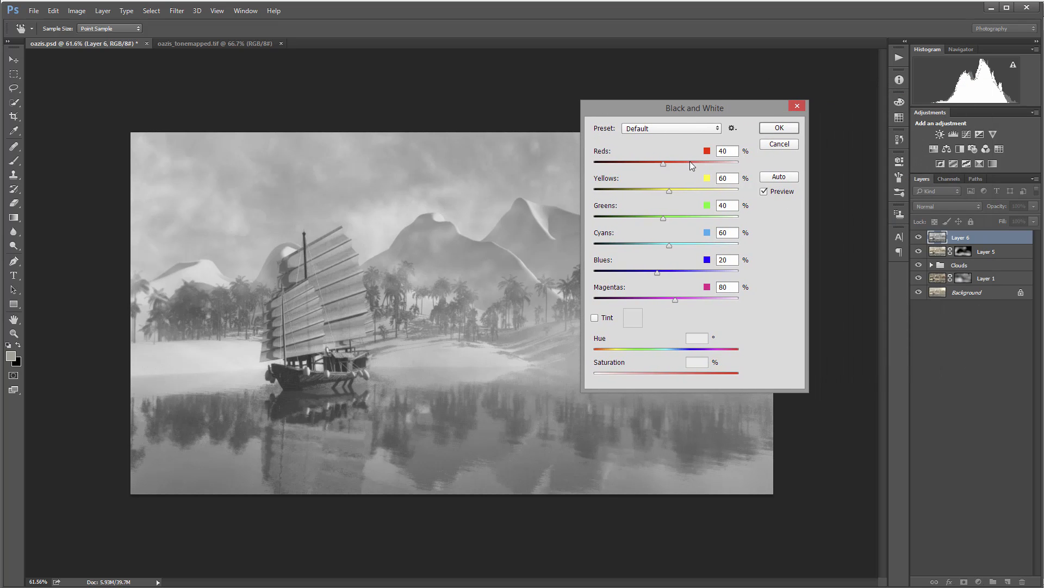
mouse_move(669, 191)
left_mouse_down()
mouse_move(714, 191)
mouse_move(670, 191)
mouse_move(681, 190)
left_mouse_up()
left_click_drag(677, 112, 775, 111)
left_click_drag(779, 190, 769, 162)
left_click_drag(761, 217, 719, 271)
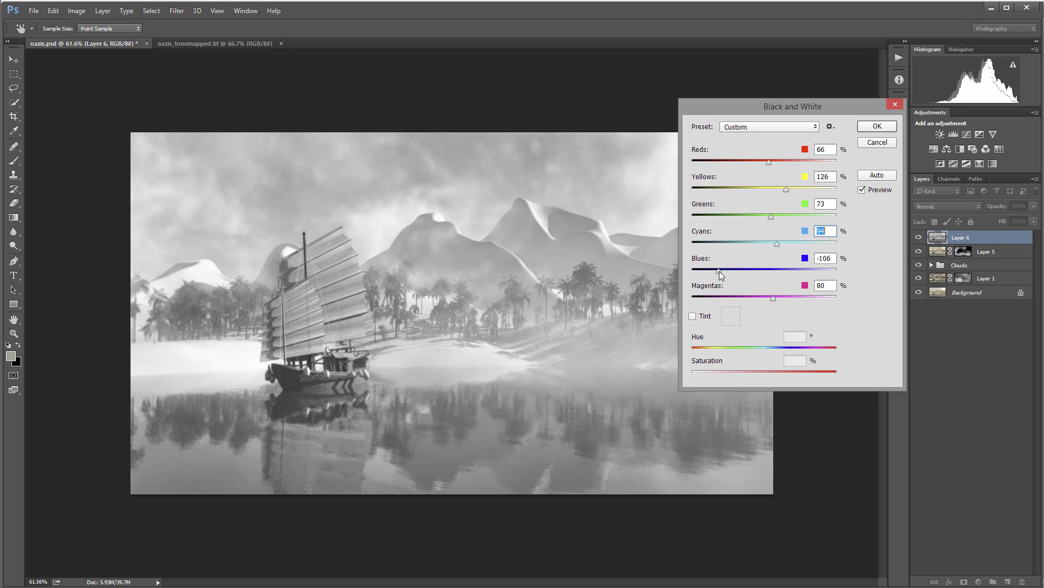
left_click_drag(783, 300, 761, 295)
left_click_drag(834, 162, 754, 158)
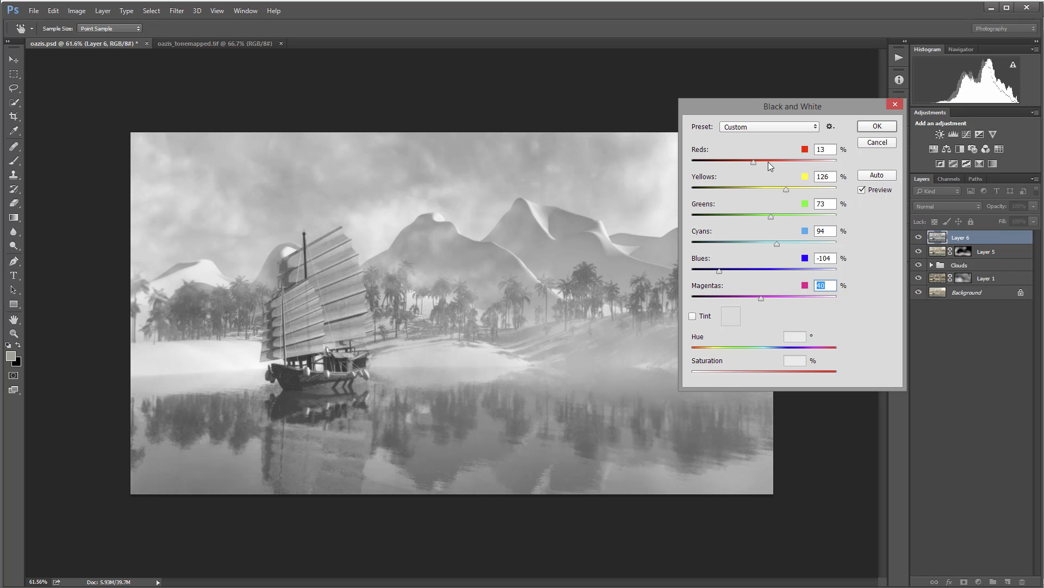
left_click(881, 134)
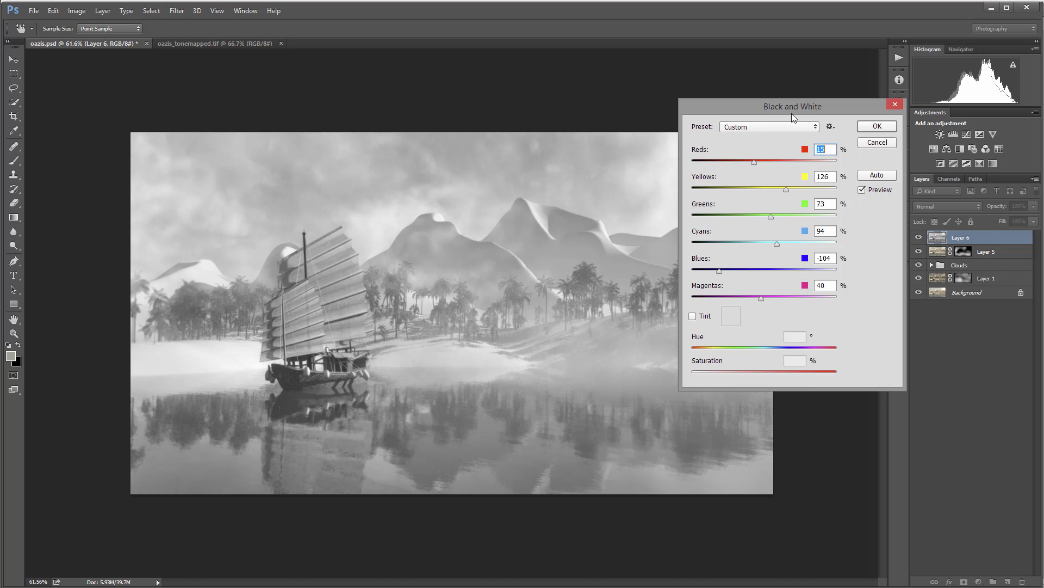
left_click(877, 126)
Step: Apply Shadows/Highlights to Layer 6 with shadows at 100% and highlights at 100%
left_click(76, 11)
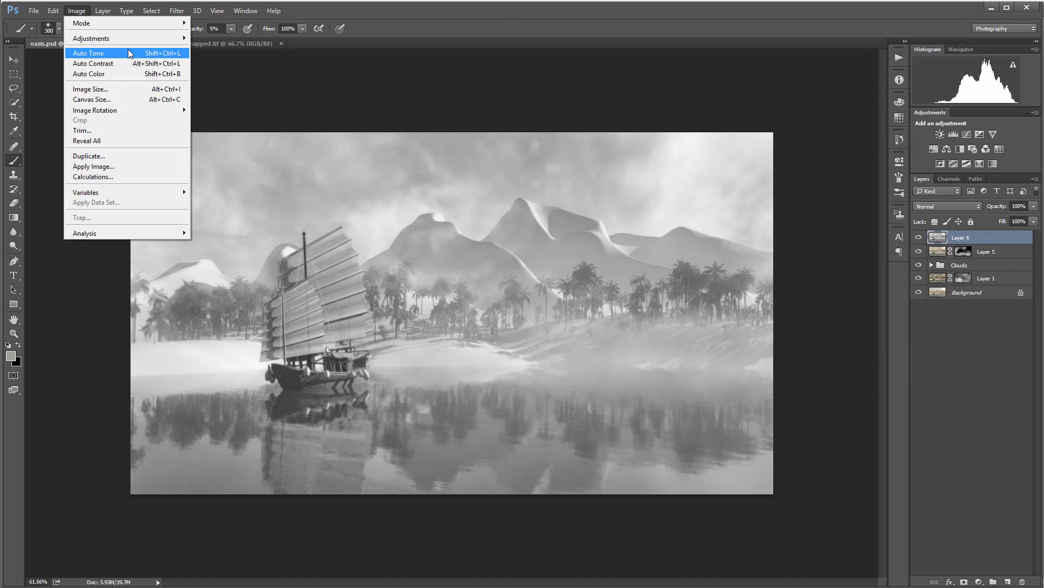
mouse_move(163, 39)
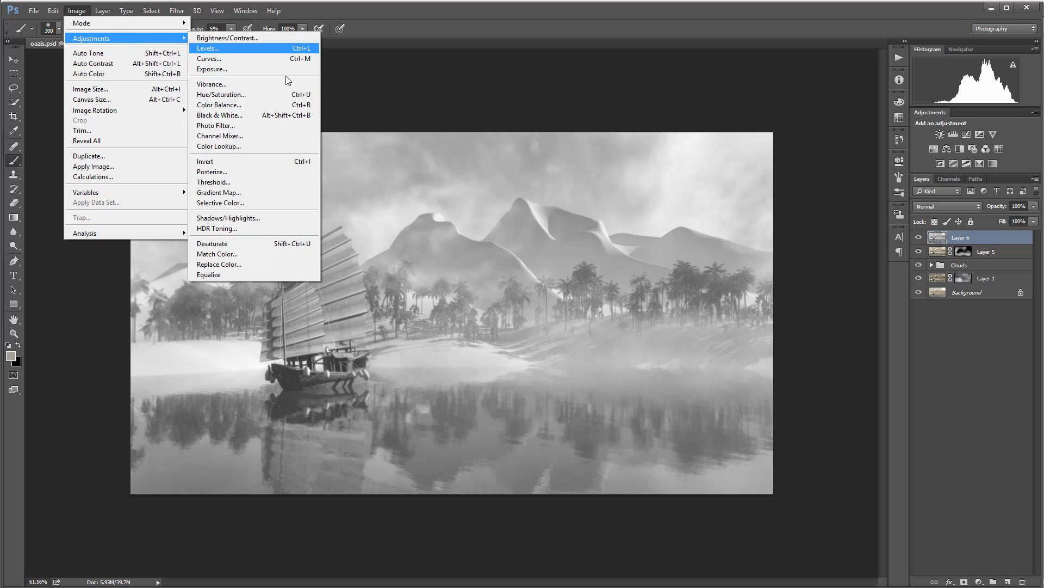
left_click(289, 218)
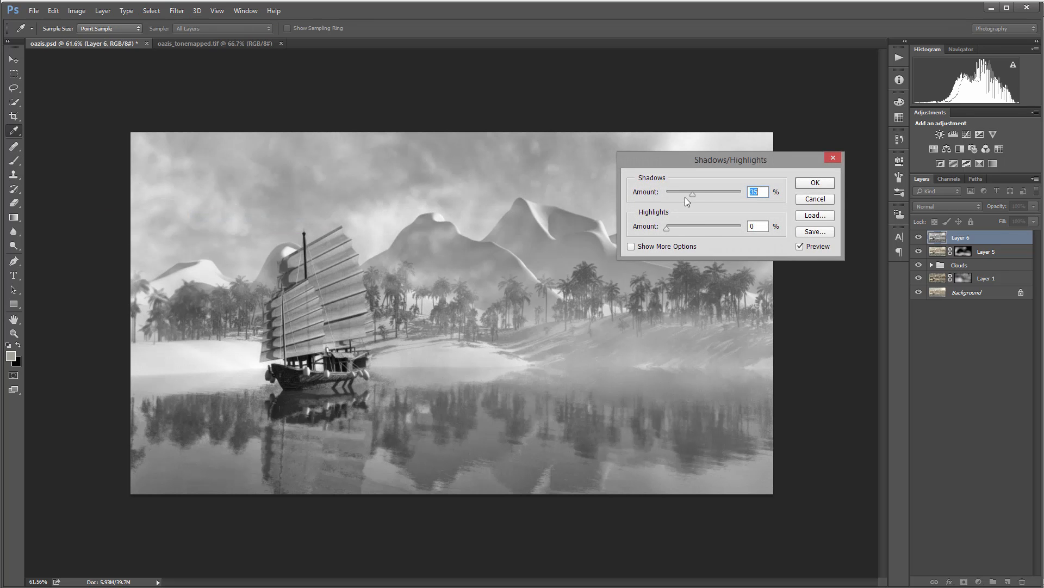
left_click_drag(688, 193, 850, 193)
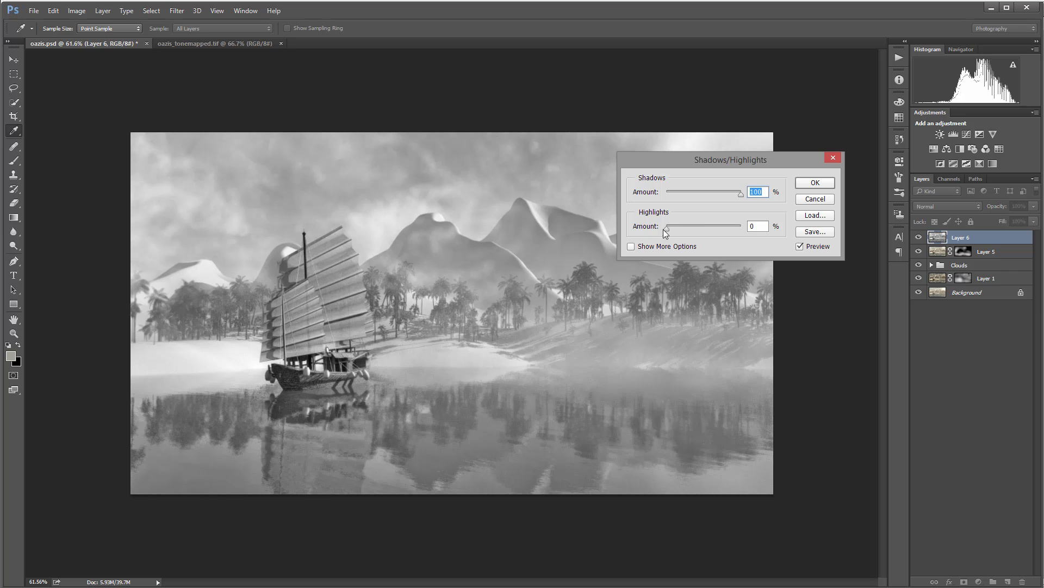
left_click_drag(666, 229, 742, 228)
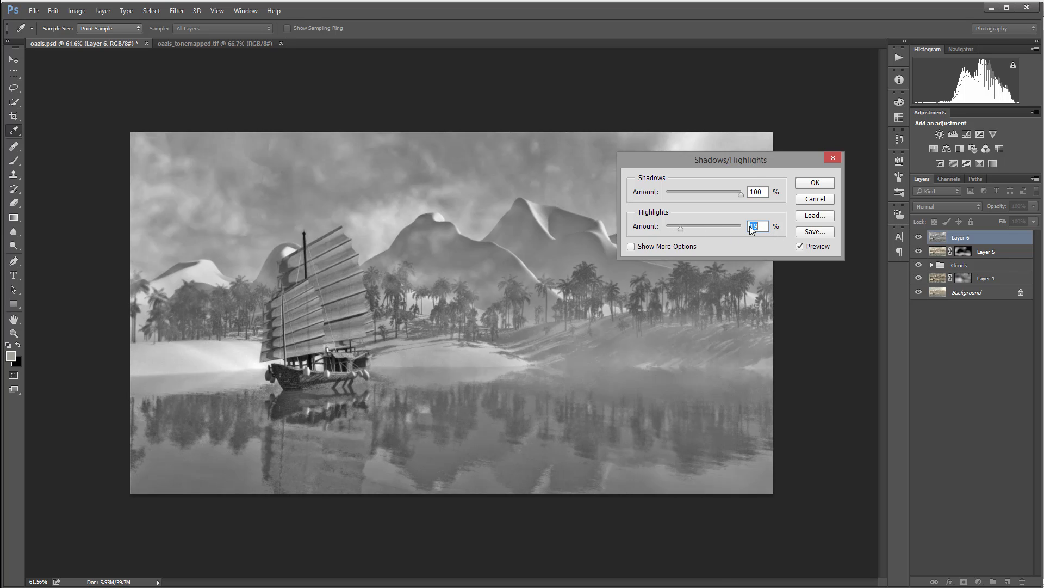
left_click(815, 183)
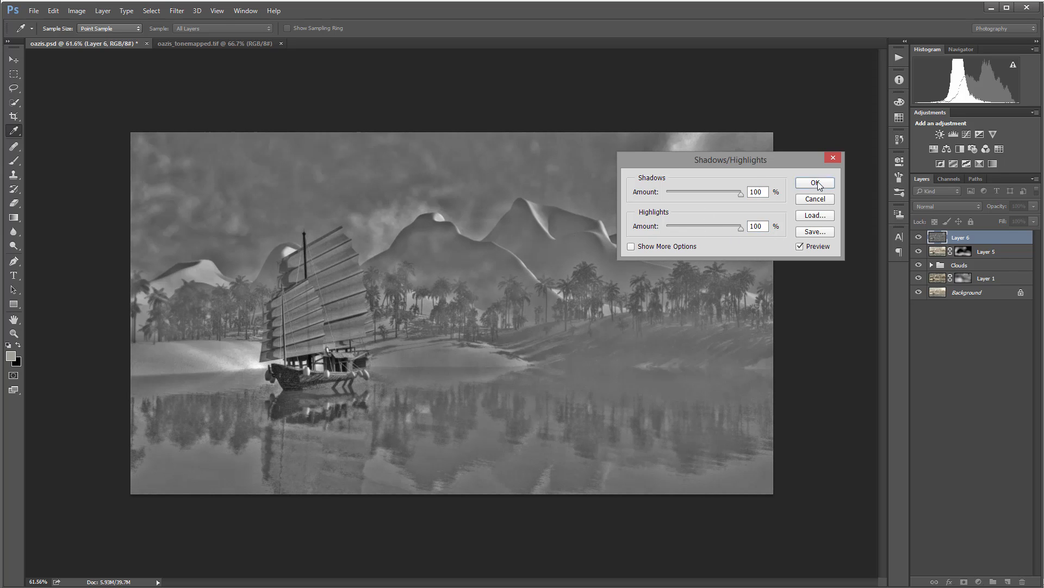
Step: Set Layer 6's blending mode to Soft Light
key("b")
left_click(956, 211)
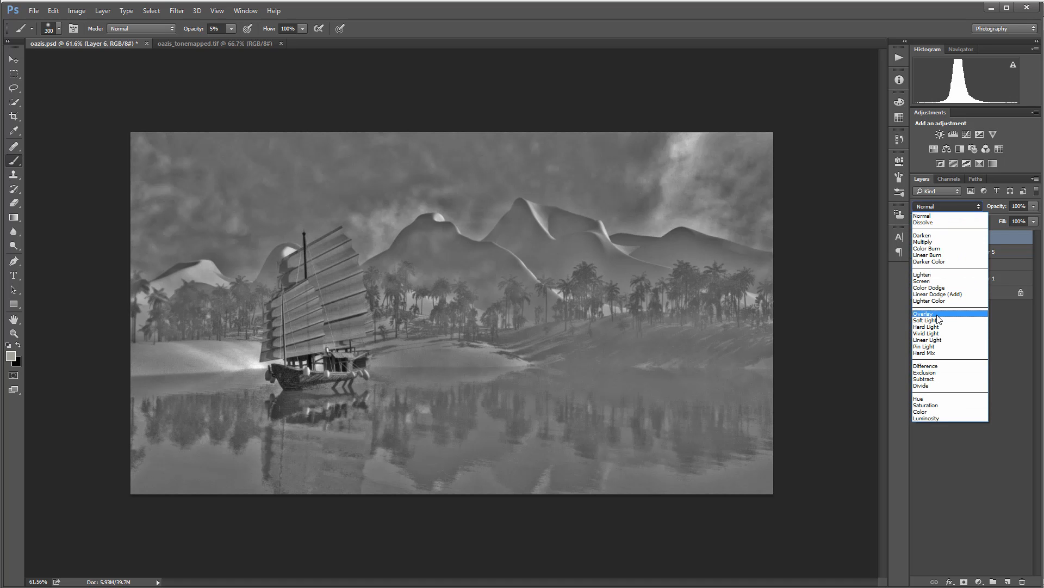
left_click(938, 320)
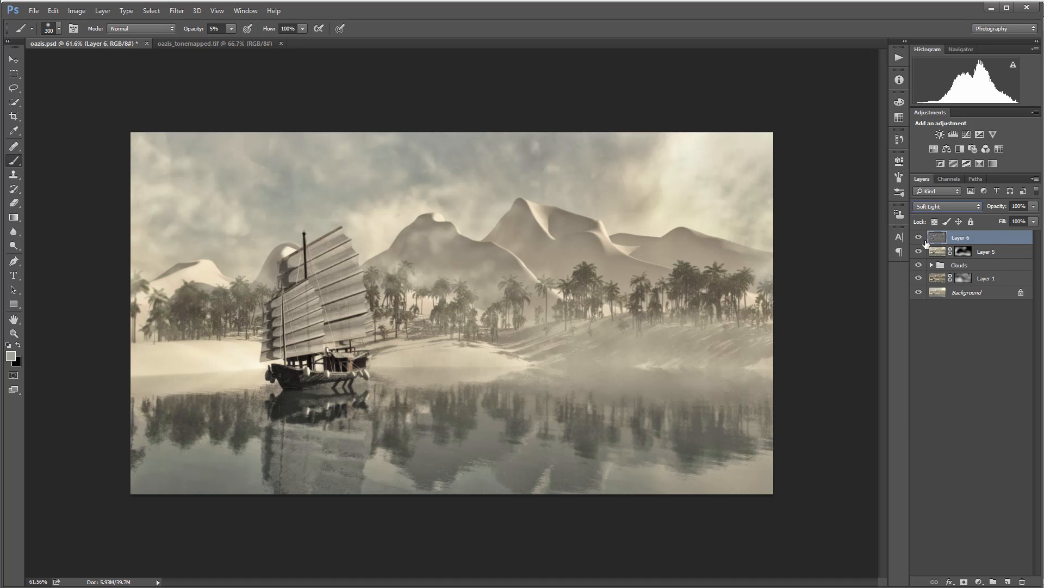
Step: Check Layer 6's effect on the image and lower its fill to 77%
left_click(918, 237)
left_click(918, 237)
left_click(1033, 221)
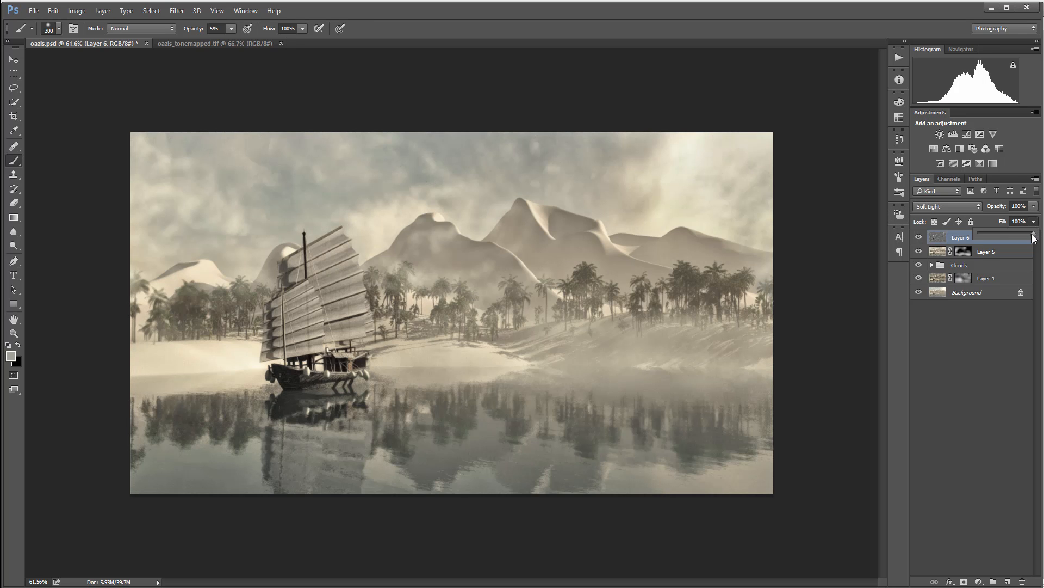
mouse_move(1034, 233)
left_mouse_down()
mouse_move(979, 234)
mouse_move(1033, 233)
mouse_move(983, 233)
mouse_move(1021, 235)
left_mouse_up()
left_click(990, 251)
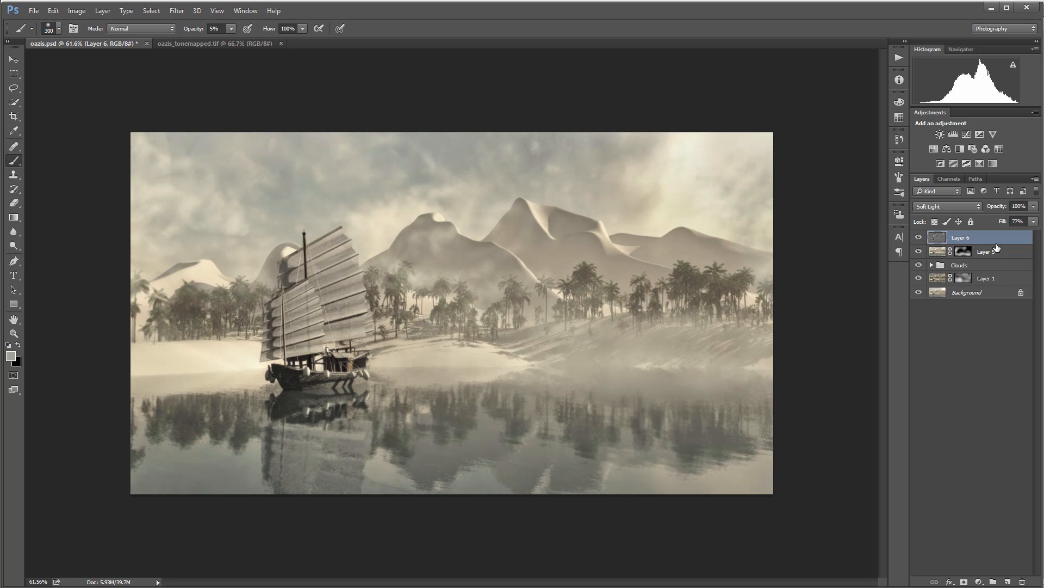
Step: Add a mask to Layer 6 and paint black at 10% to 20% opacity over the misty shoreline and water edge
left_click(964, 582)
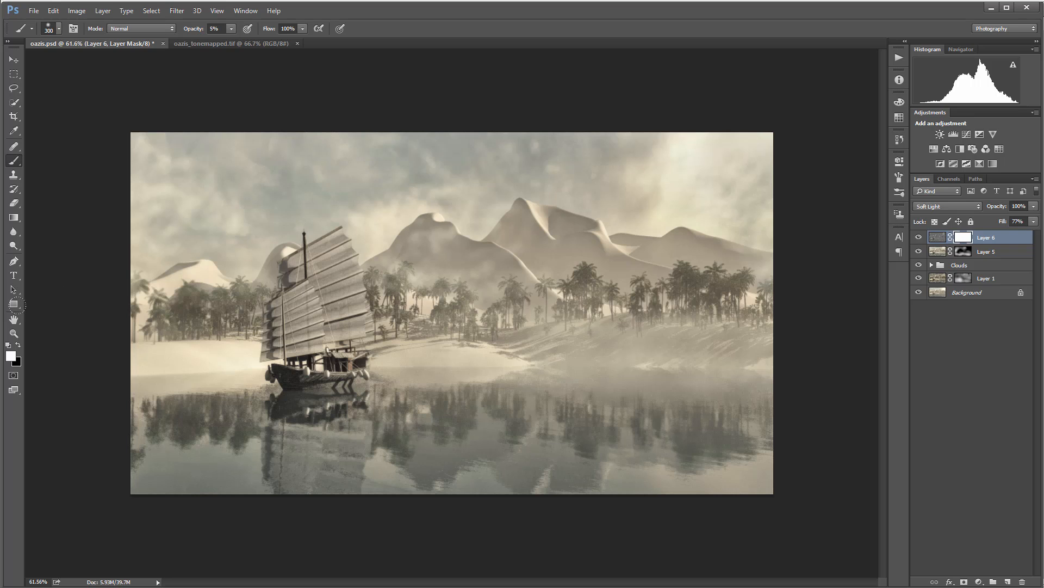
left_click(19, 345)
key("1")
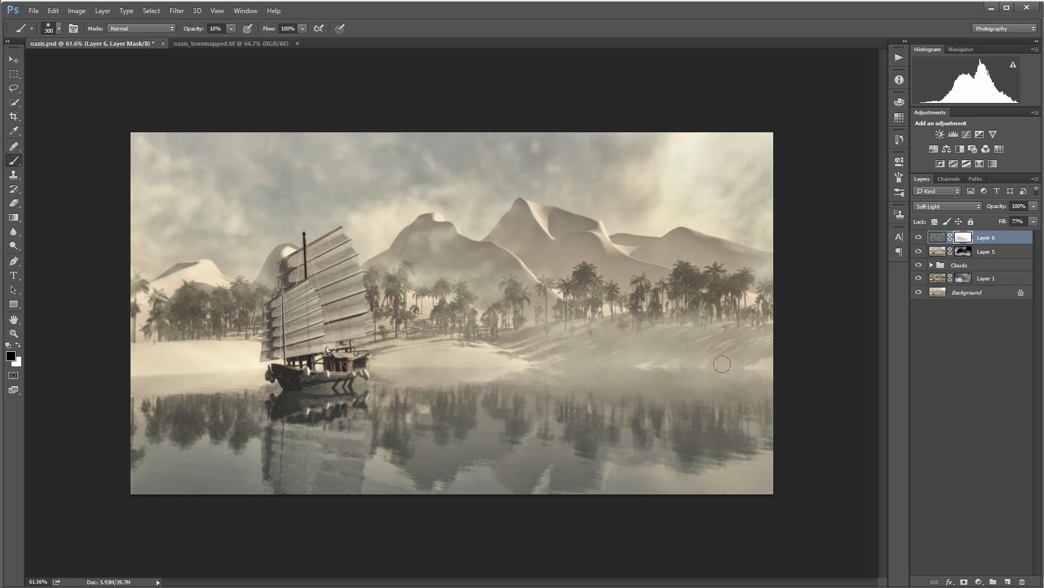
left_click_drag(531, 400, 528, 400)
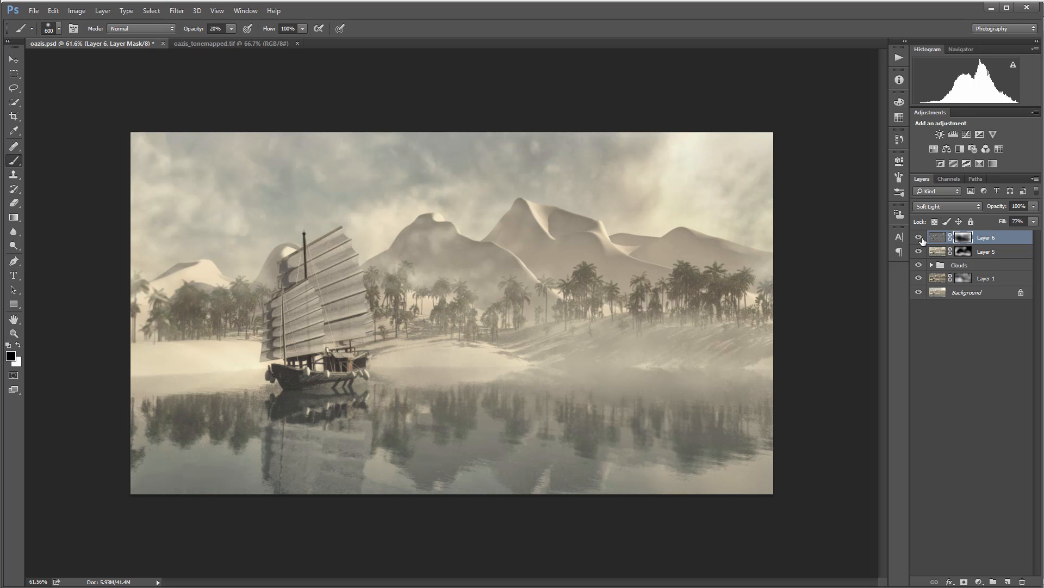
Step: Compare the image with and without the masked Layer 6 by toggling the layer's visibility
left_click(919, 238)
left_click(919, 237)
left_click(918, 237)
left_click(921, 238)
left_click(921, 238)
left_click(920, 238)
left_click(919, 237)
left_click(919, 238)
Step: Stamp the visible layers into a new layer and apply Gaussian Blur with a 3.6-pixel radius
left_click(14, 59)
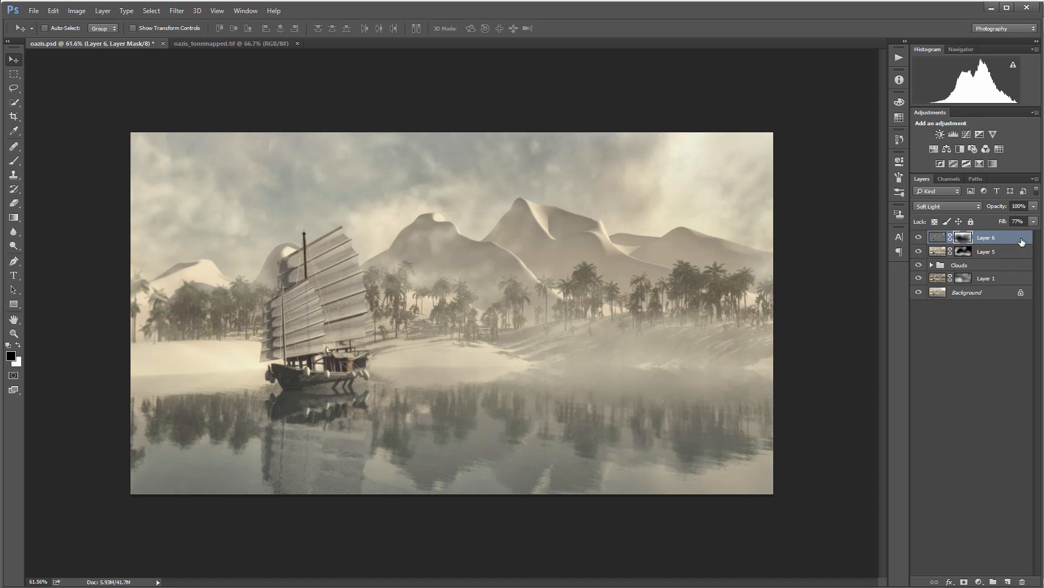
key("ctrl+shift+alt+e")
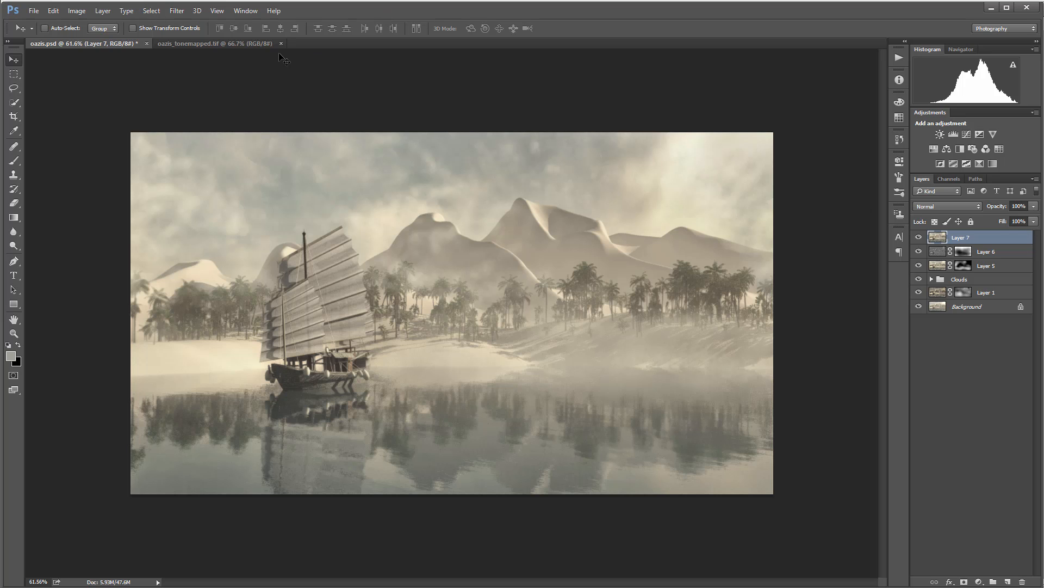
left_click(177, 11)
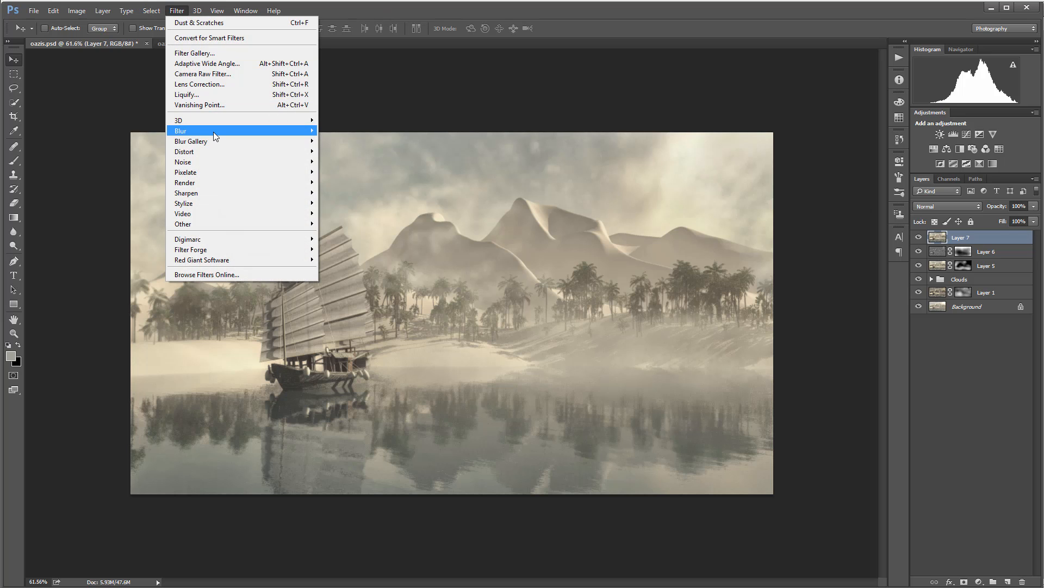
mouse_move(213, 131)
left_click(144, 174)
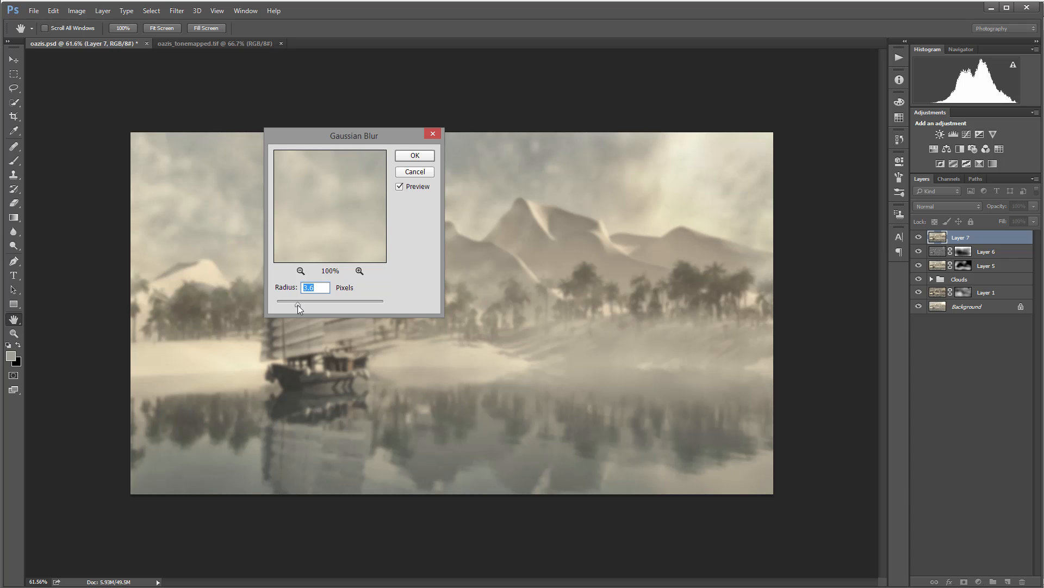
left_click(423, 156)
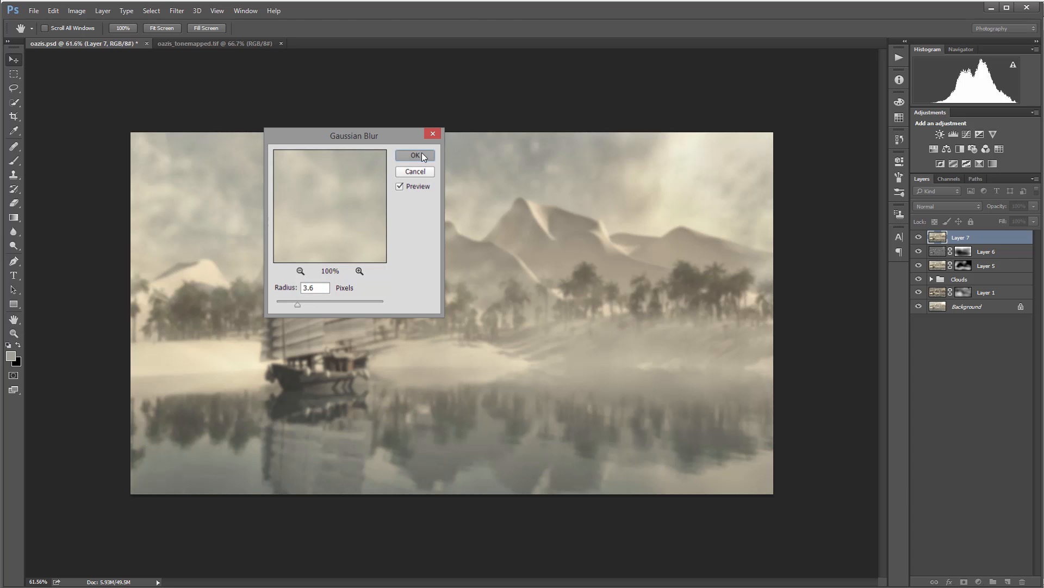
Step: Set the blurred Layer 7's blending mode to Screen, keeping its fill at 100%
left_click(965, 207)
left_click(924, 281)
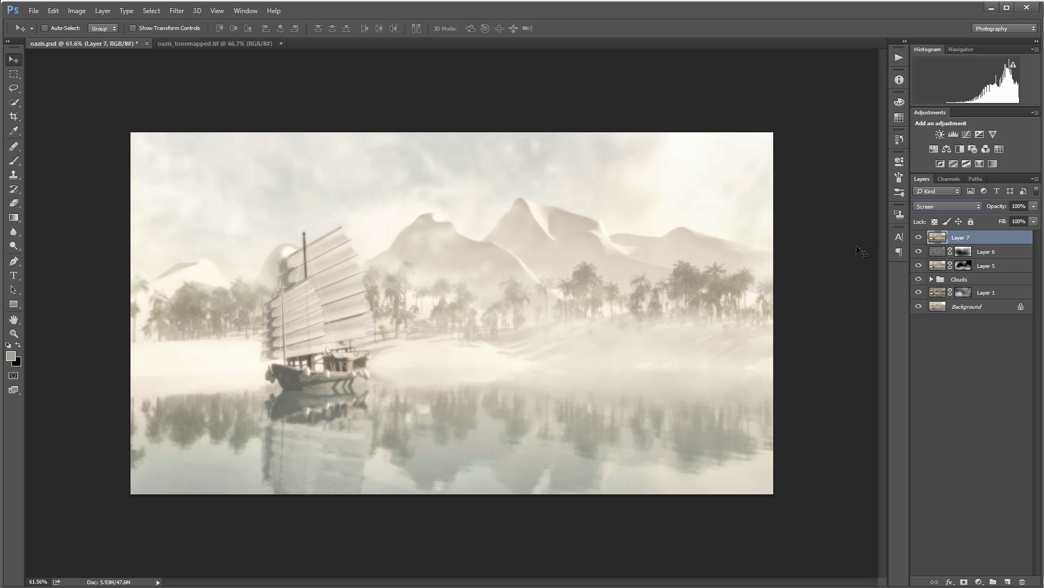
left_click(1034, 221)
mouse_move(1034, 234)
left_mouse_down()
mouse_move(974, 232)
mouse_move(1034, 234)
left_mouse_up()
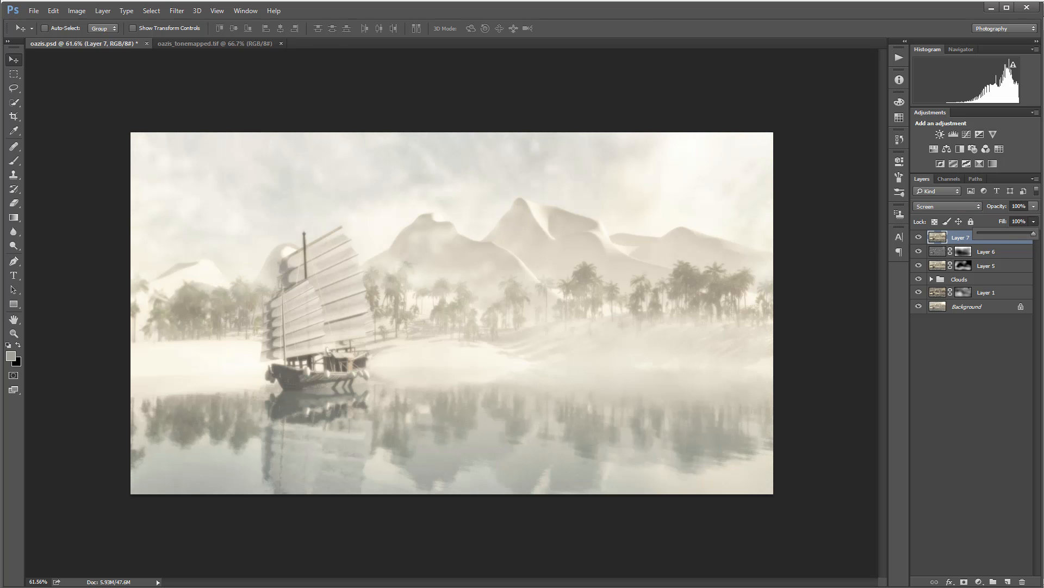
left_click(1024, 245)
Step: Add a black mask to Layer 7 and paint white at 10% opacity across the sky to reveal the glow
left_click(963, 582)
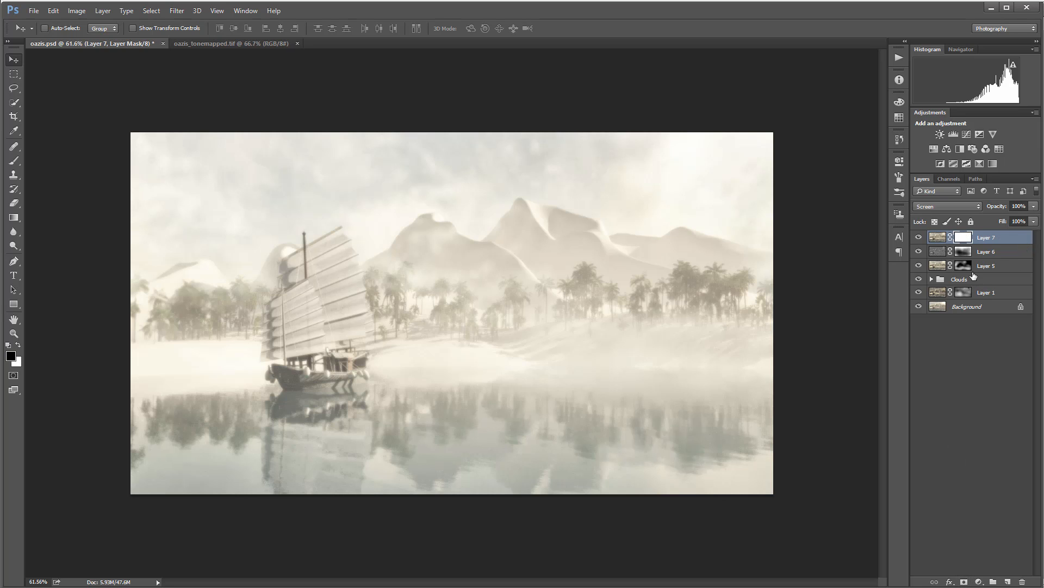
key("ctrl+i")
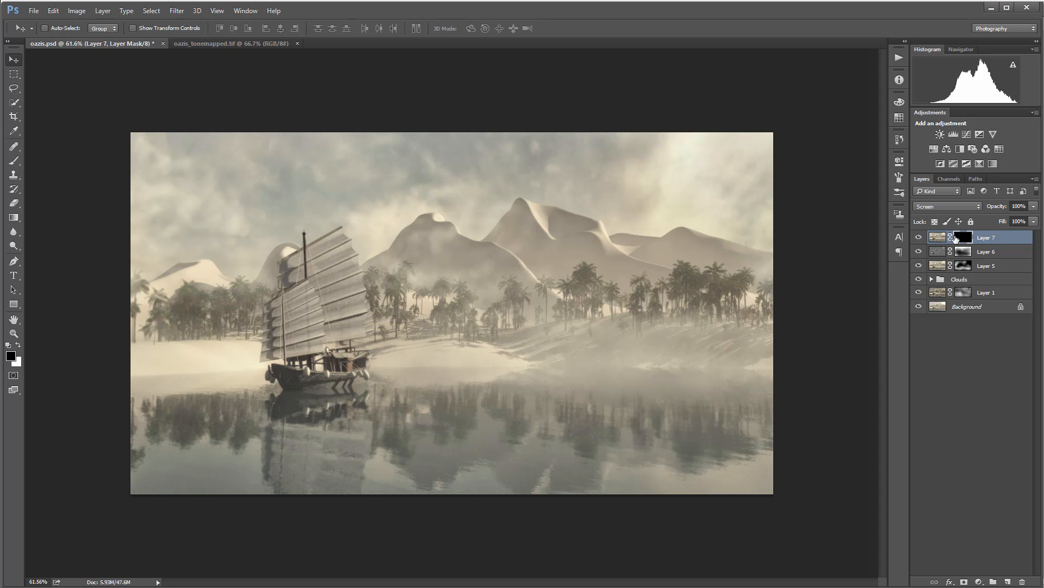
left_click(14, 163)
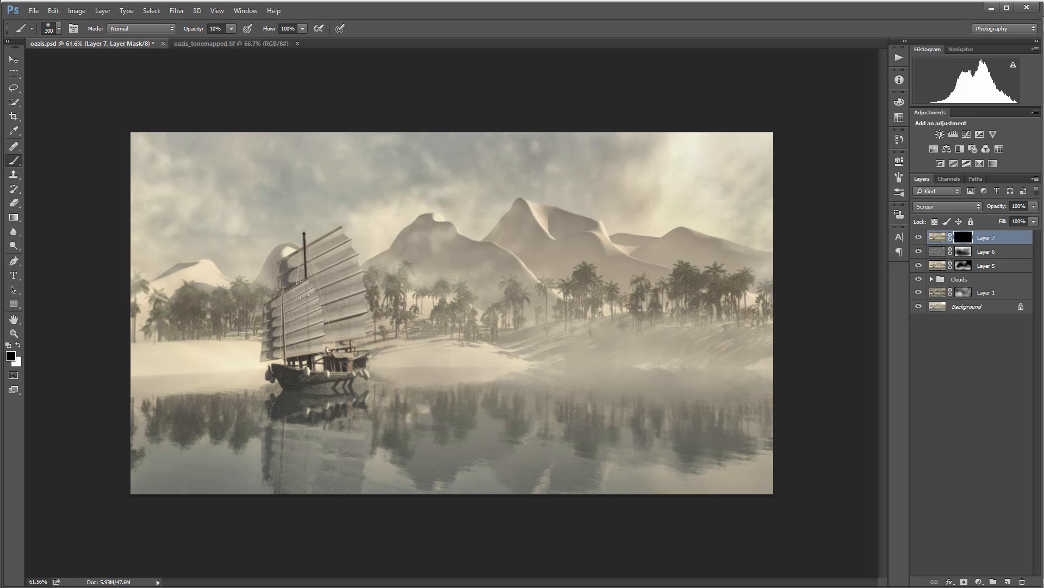
key("x")
left_click_drag(664, 183, 519, 180)
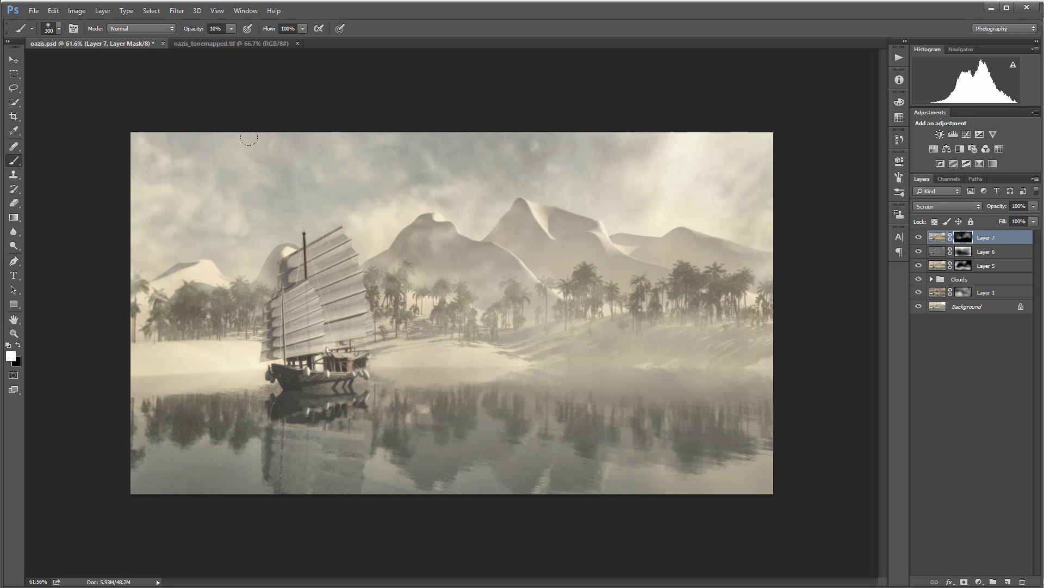
left_click_drag(650, 117, 440, 141)
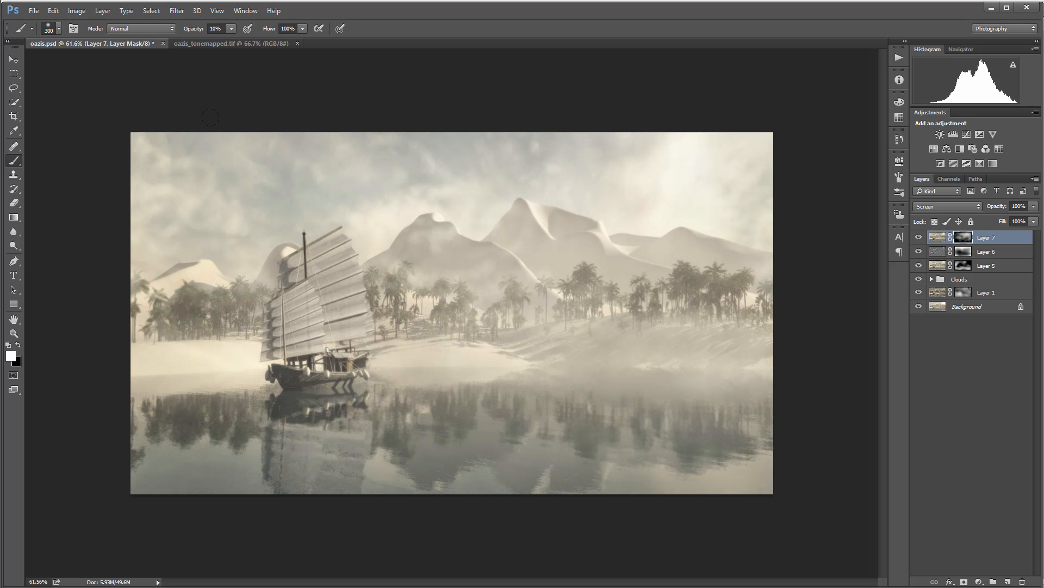
Step: Compare the image with and without the Layer 7 glow by toggling the layer's visibility
left_click(918, 238)
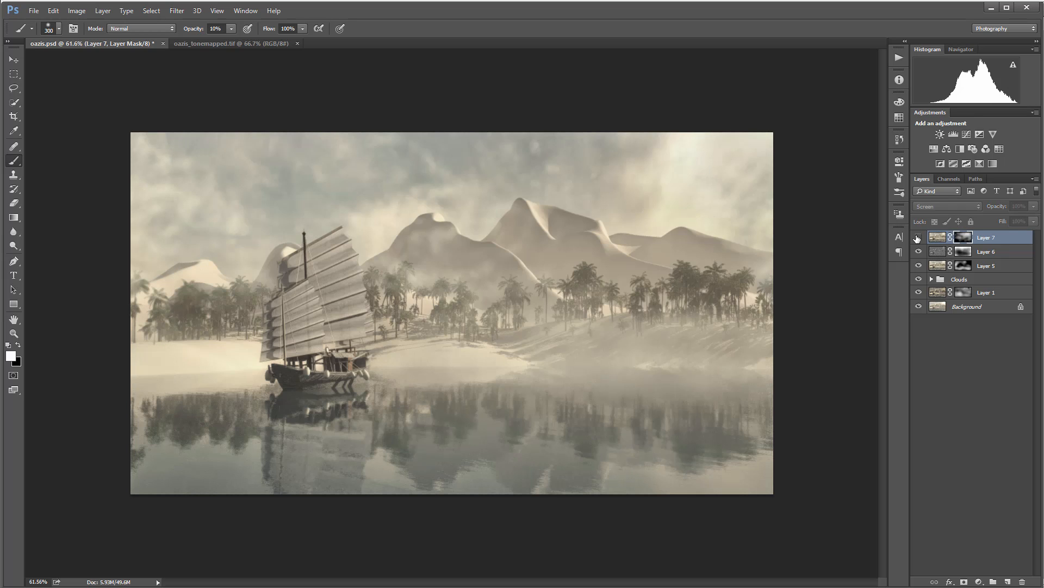
left_click(919, 238)
left_click(918, 238)
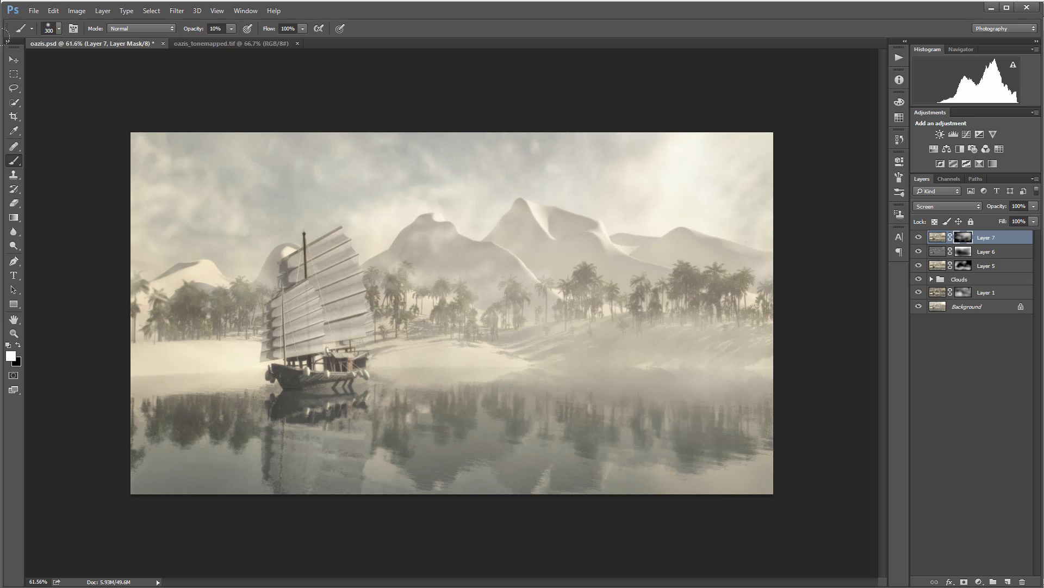
Step: Stamp the visible layers into a new layer and launch the Filter Forge 4 filter on it
left_click(13, 59)
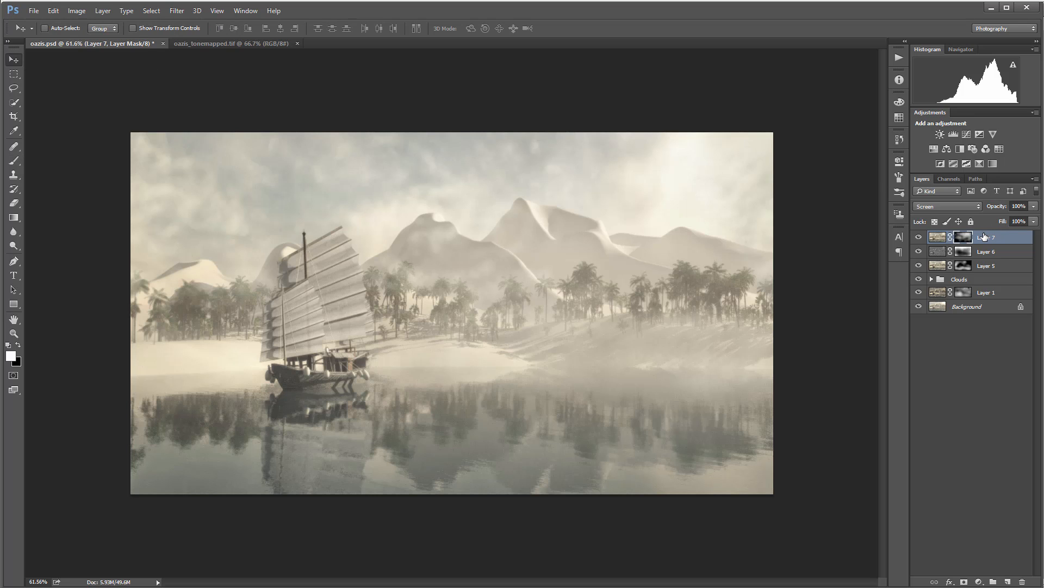
key("ctrl+shift+alt+e")
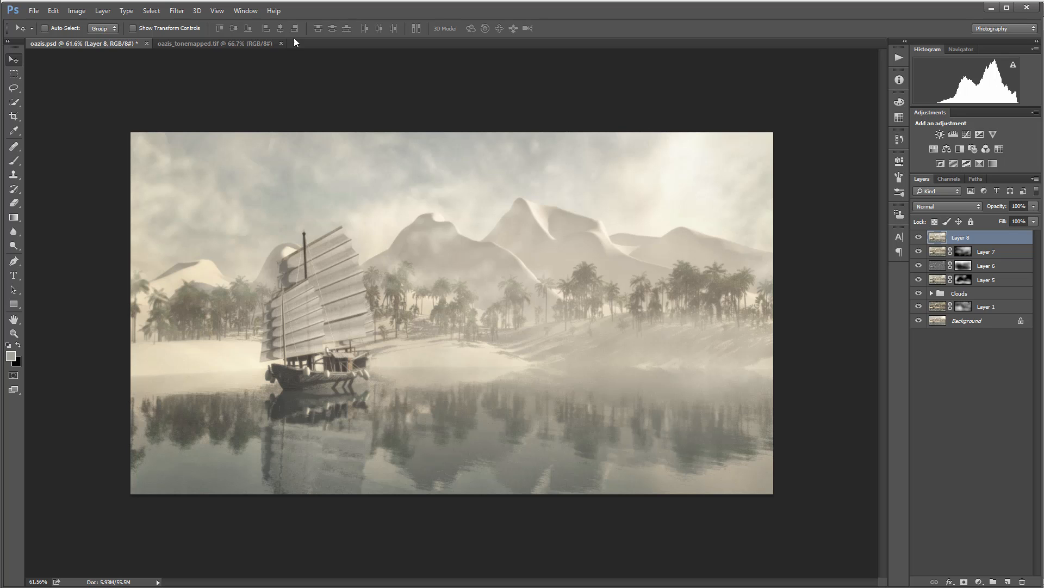
left_click(177, 11)
mouse_move(303, 254)
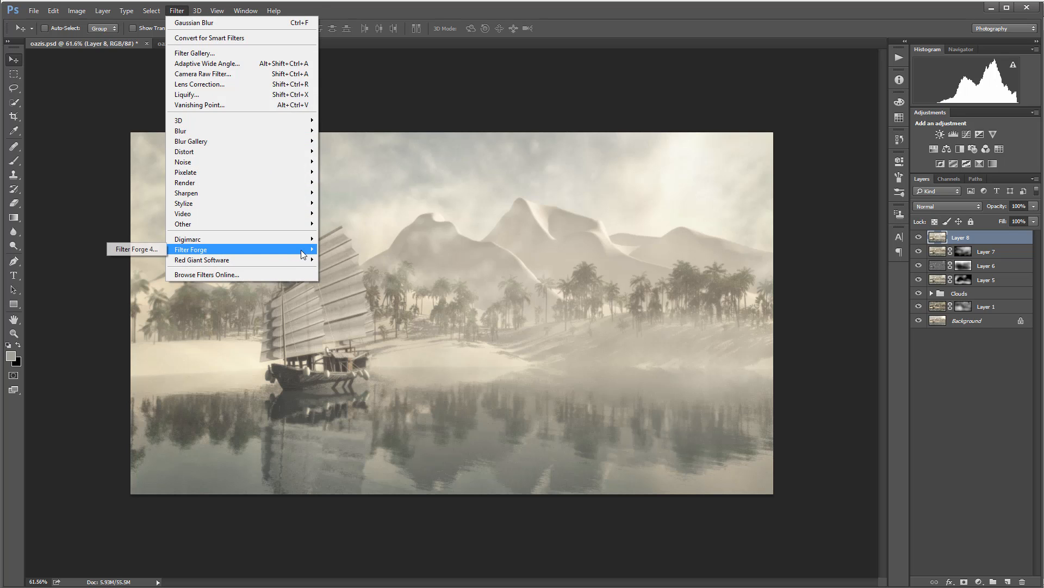
left_click(138, 249)
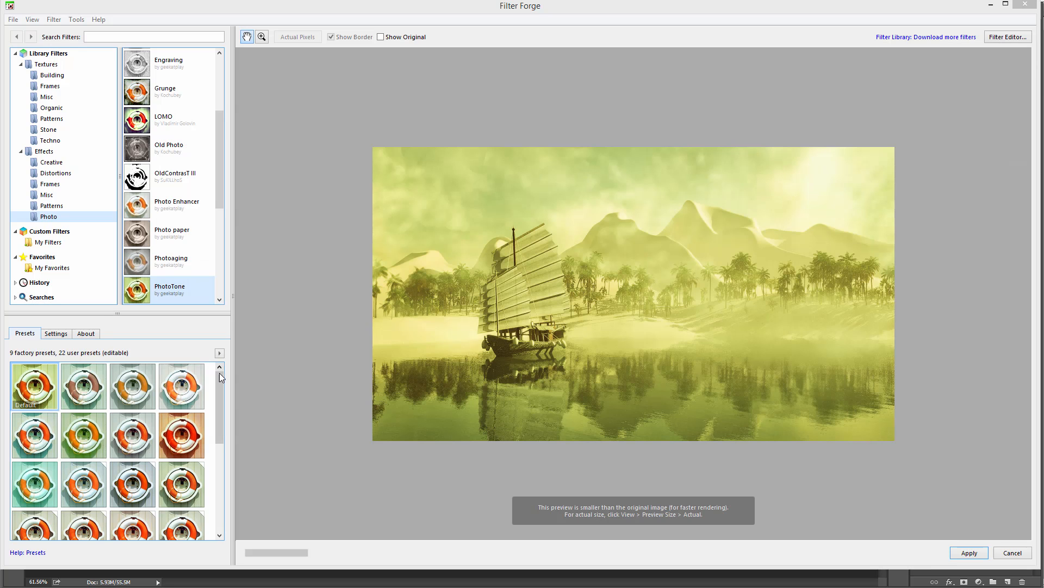
Step: Preview several PhotoTone presets on the scene and choose the muted yellow-green one
left_click_drag(220, 375, 221, 426)
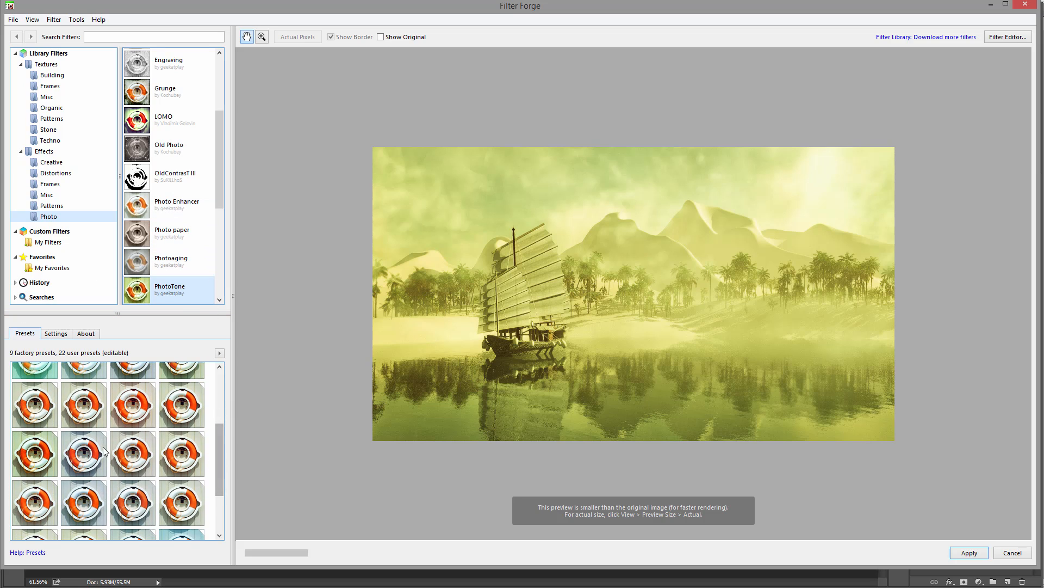
left_click(43, 408)
left_click(90, 414)
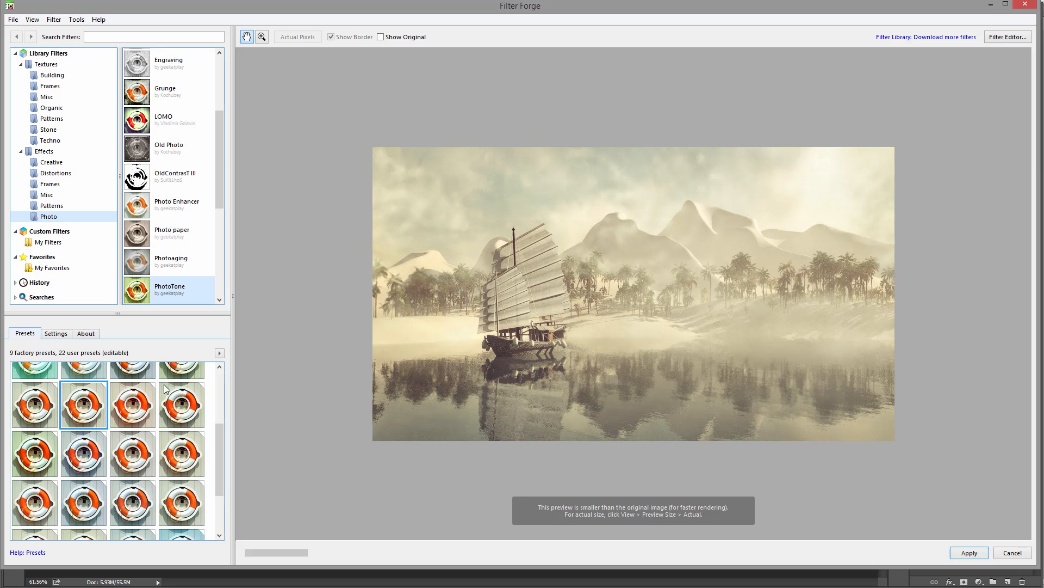
left_click(129, 400)
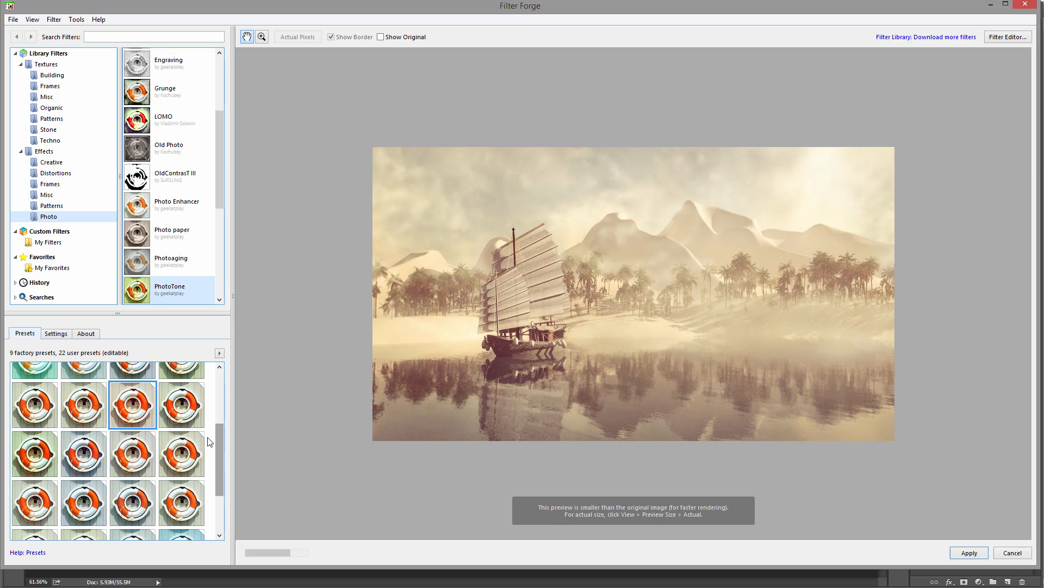
left_click(182, 529)
left_click(138, 531)
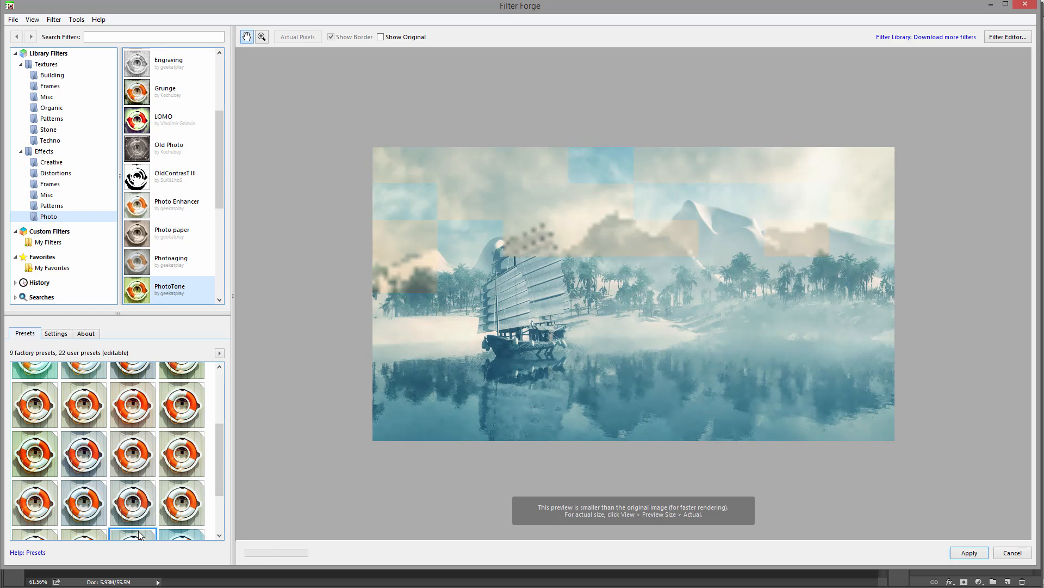
mouse_move(218, 446)
left_mouse_down()
mouse_move(220, 463)
mouse_move(220, 428)
left_mouse_up()
left_click(34, 453)
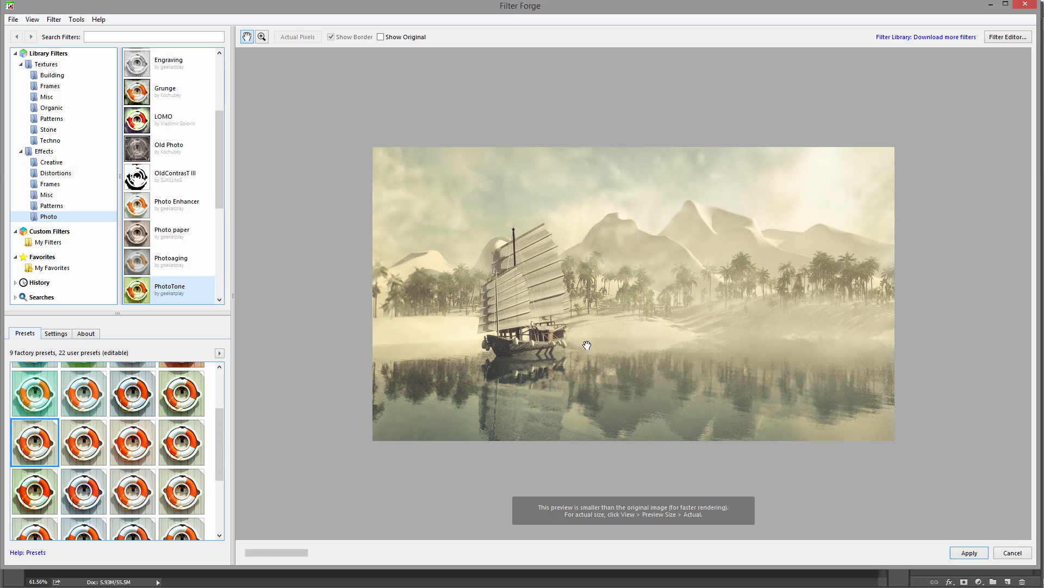
left_click(94, 453)
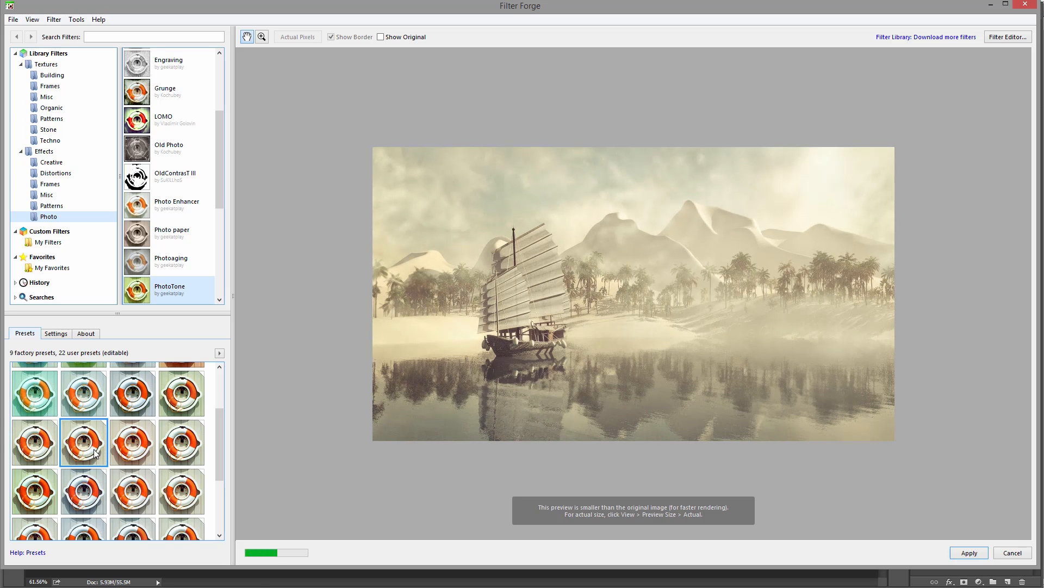
left_click(55, 449)
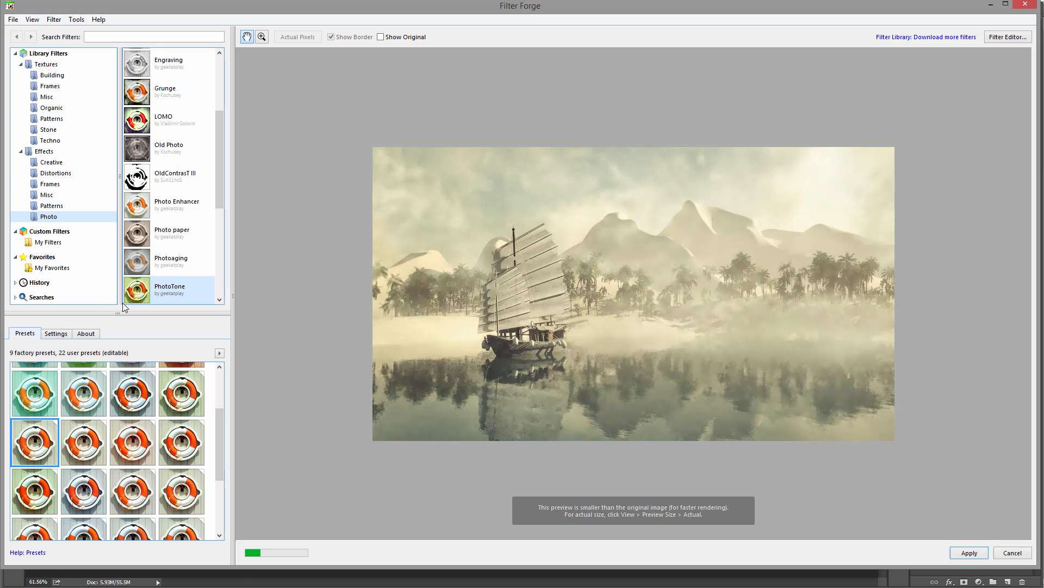
Step: In the PhotoTone settings, raise blue, lower green slightly and adjust the vibrance, and apply the filter to Layer 8
left_click(56, 333)
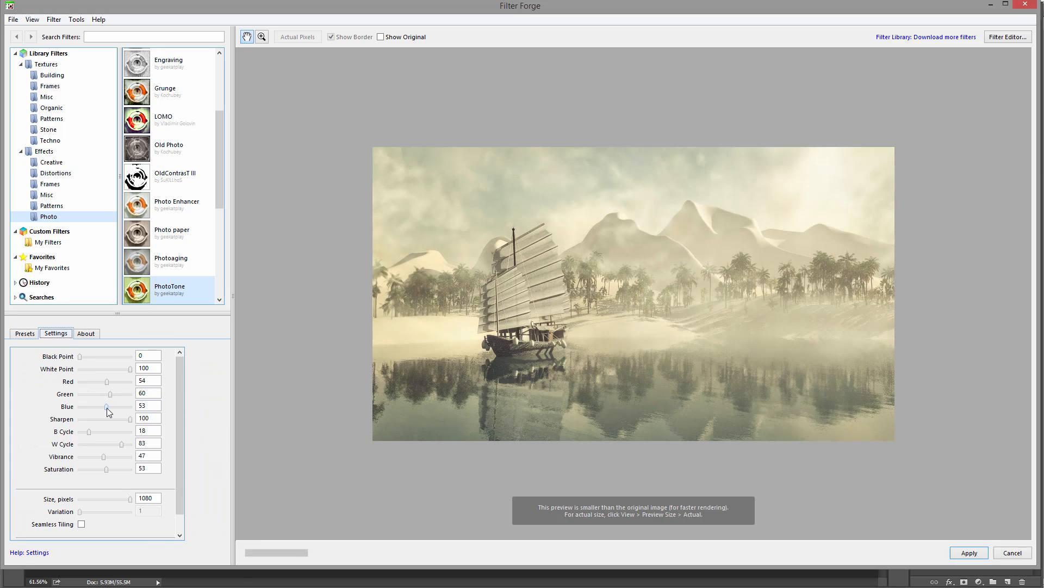
left_click_drag(107, 408, 130, 407)
left_click_drag(113, 394, 107, 394)
mouse_move(105, 457)
left_mouse_down()
mouse_move(123, 469)
mouse_move(105, 471)
left_mouse_up()
left_click(969, 553)
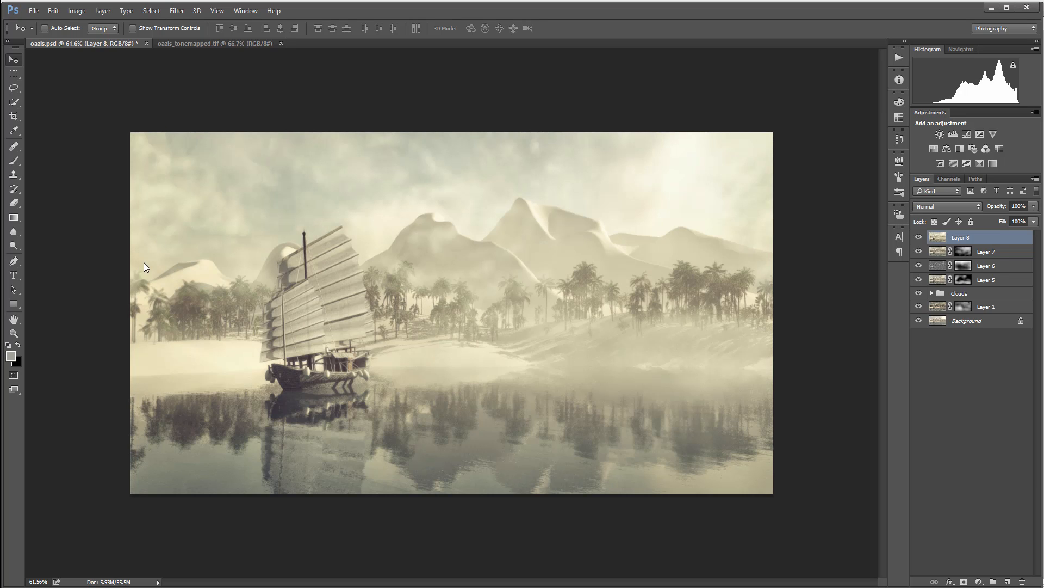
Step: Compare the image with and without the toned Layer 8 by toggling the layer's visibility
left_click(918, 237)
left_click(918, 237)
left_click(919, 237)
left_click(1034, 221)
mouse_move(1035, 236)
left_mouse_down()
mouse_move(968, 234)
mouse_move(1043, 237)
left_mouse_up()
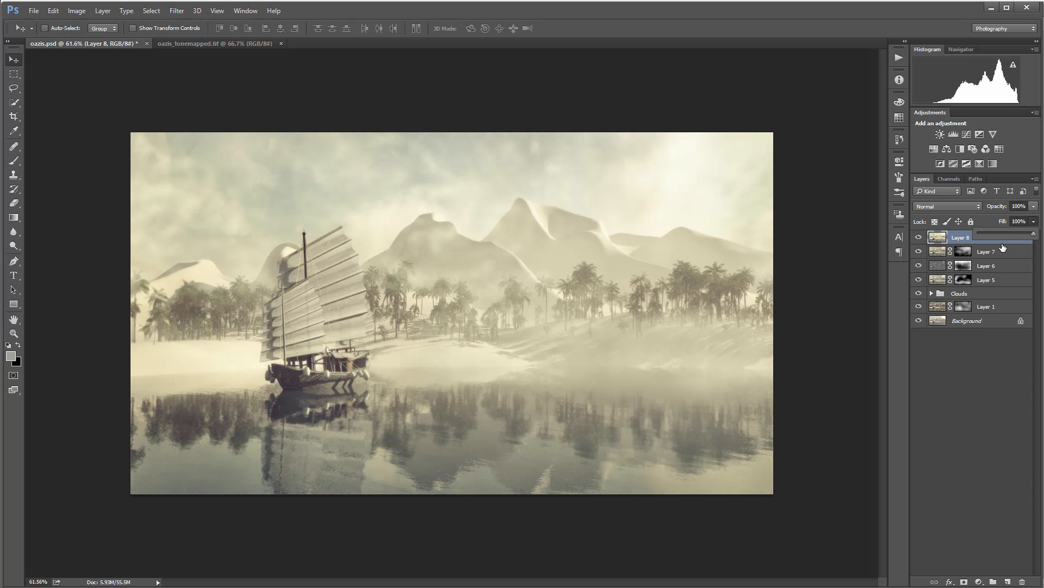
left_click(986, 388)
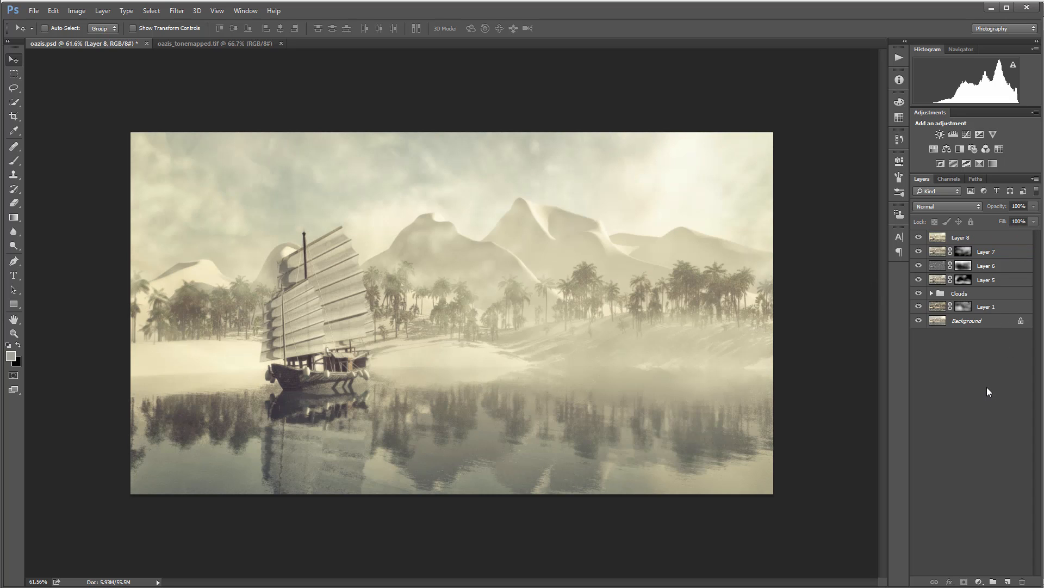
left_click(1007, 238)
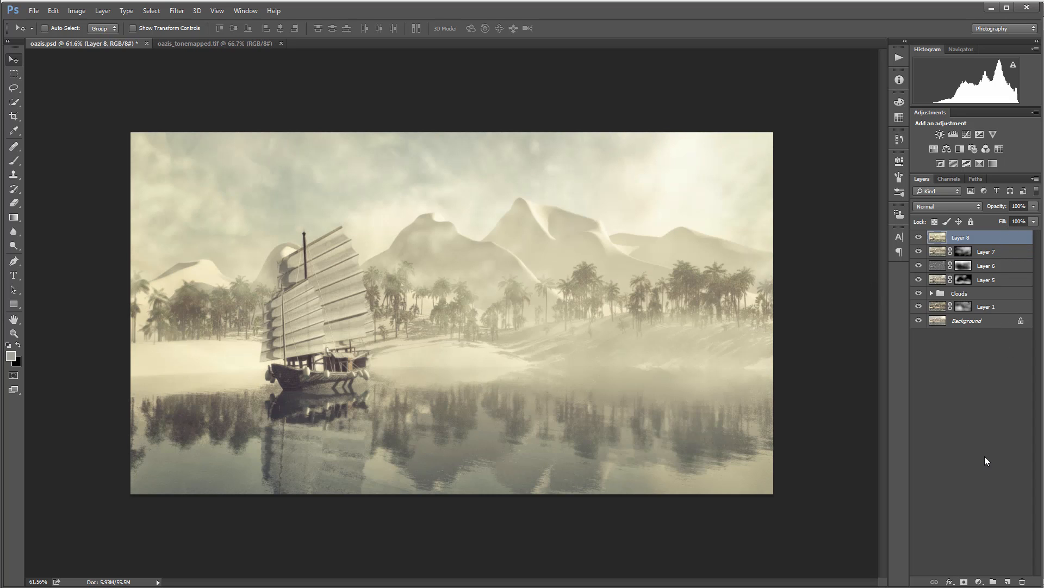
Step: Add a Curves adjustment layer above Layer 8 and move its white point to input 4, output 255
left_click(980, 582)
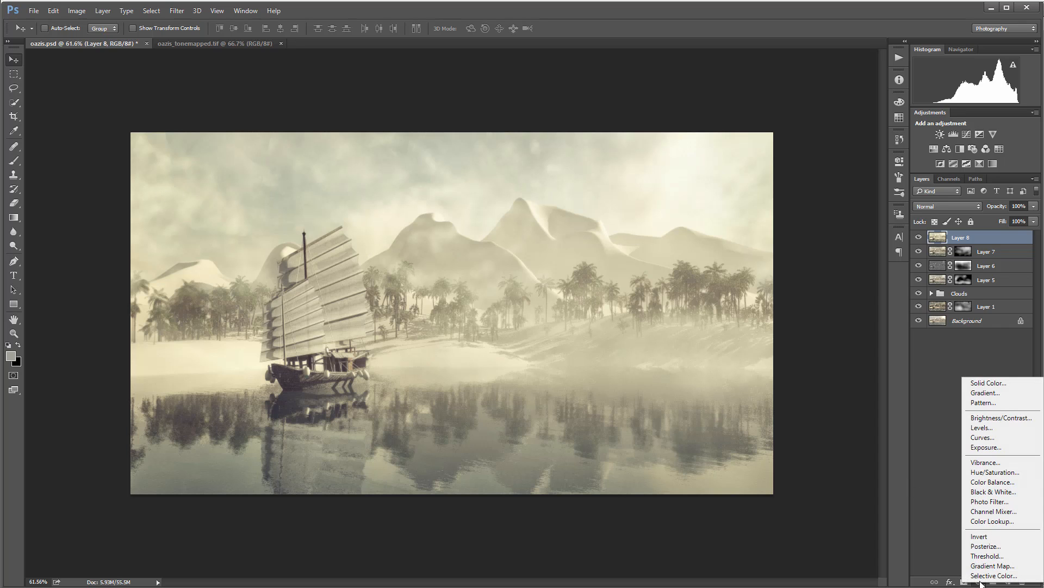
left_click(998, 439)
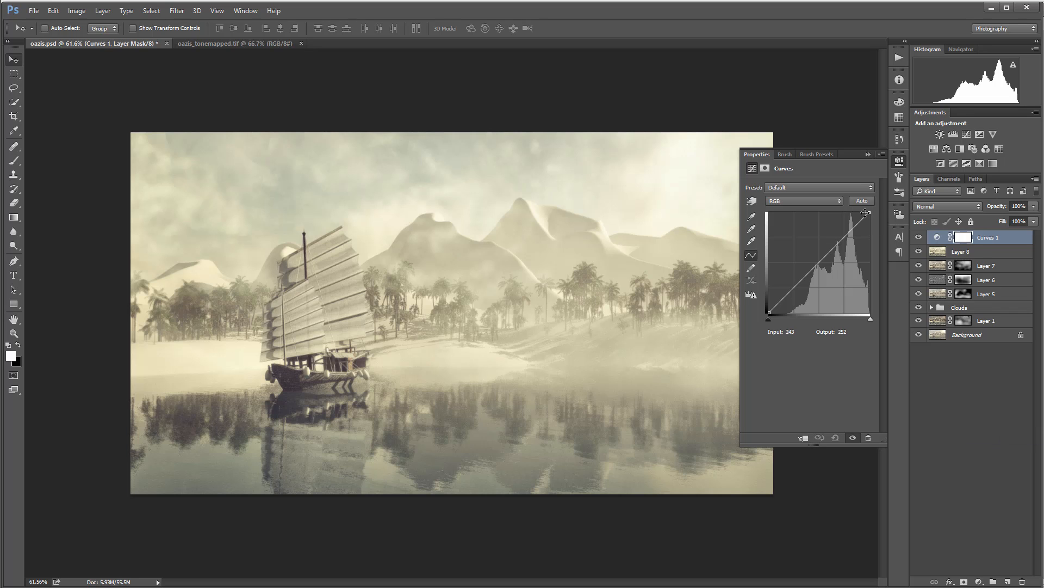
left_click_drag(870, 211, 706, 186)
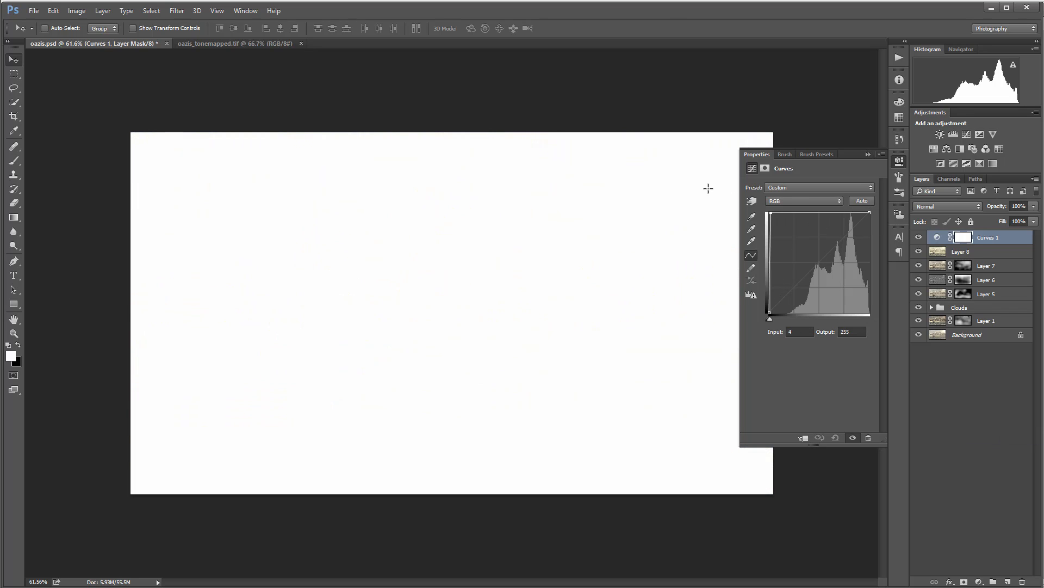
Step: Fill a rectangular area just inside the image edges with black on the Curves mask and feather the mask by 86.5 px
left_click(14, 74)
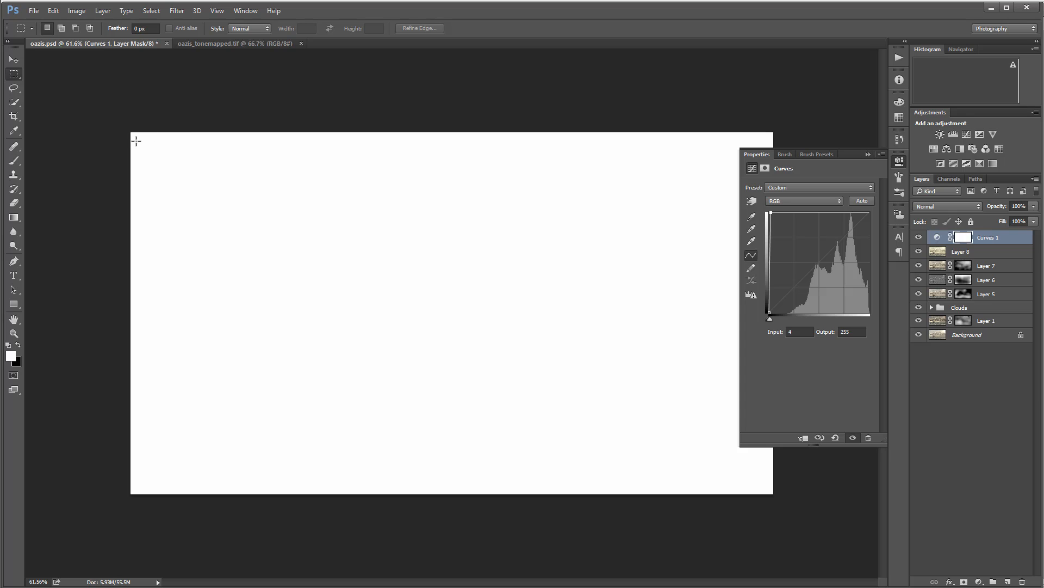
left_click_drag(140, 139, 768, 486)
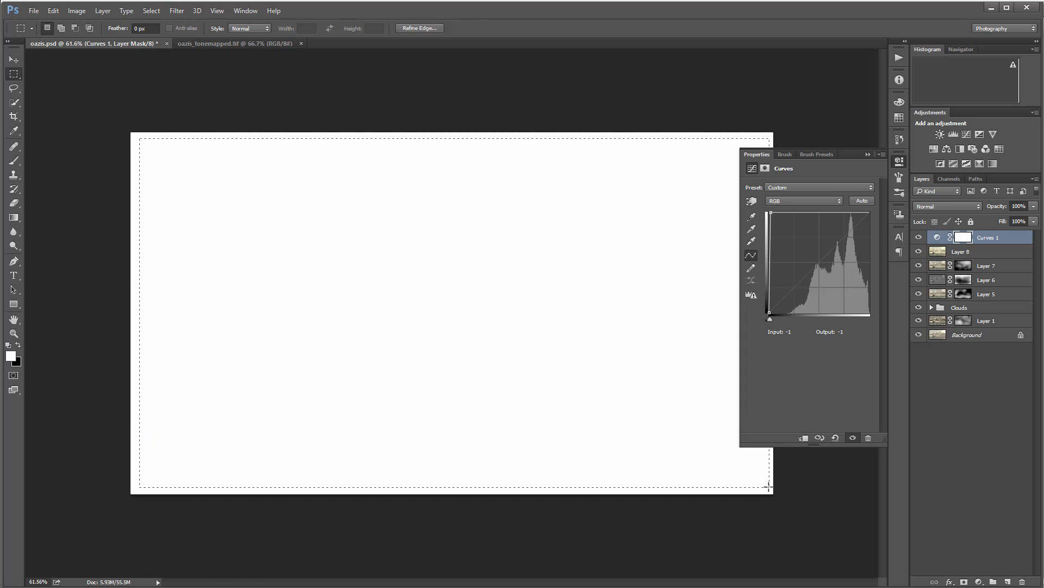
key("ctrl+BackSpace")
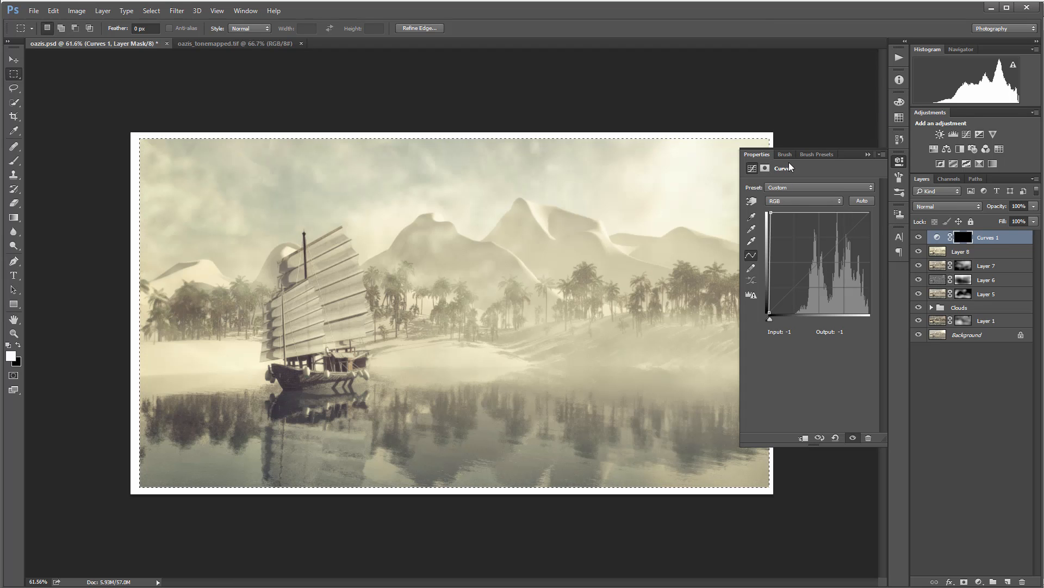
left_click(765, 168)
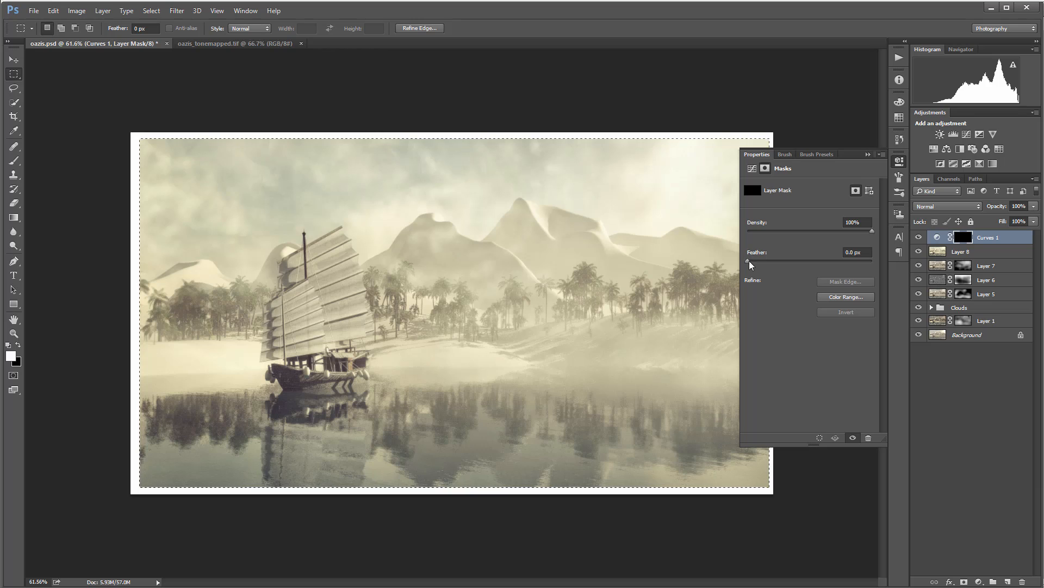
left_click_drag(750, 259, 825, 263)
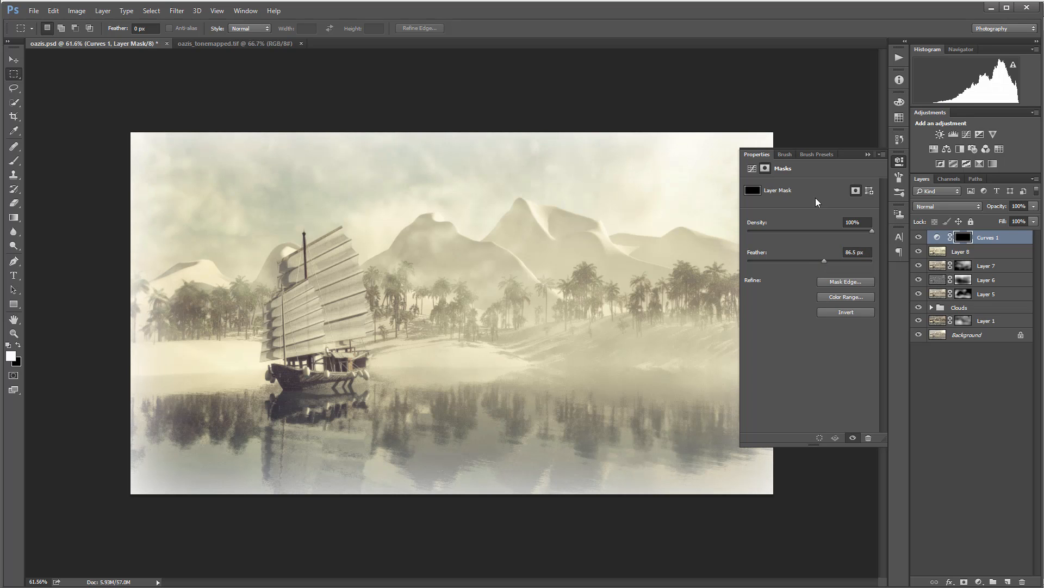
Step: Set the Curves 1 layer's blend mode to Soft Light and close its mask properties
left_click(955, 207)
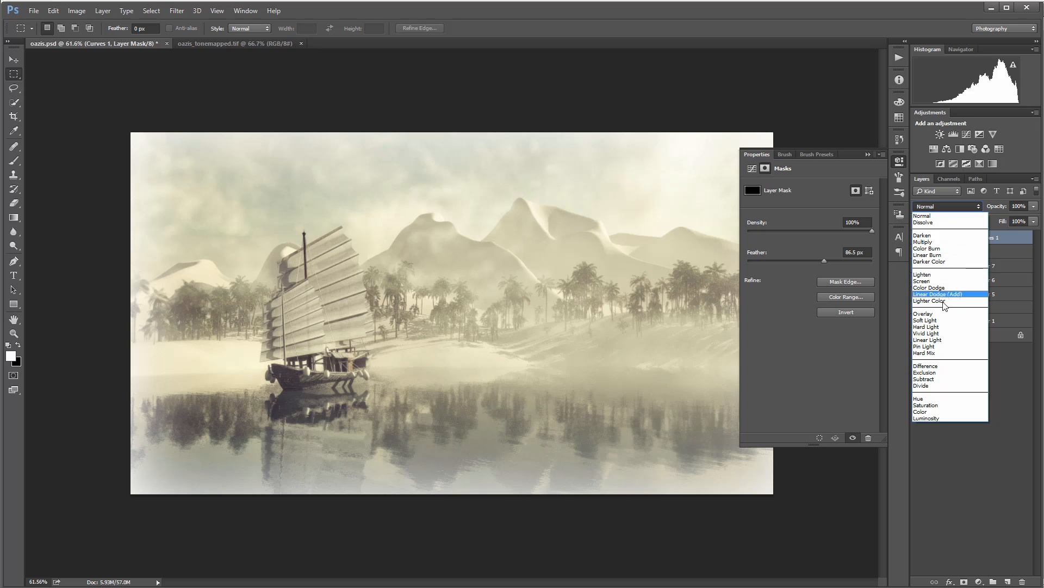
left_click(949, 325)
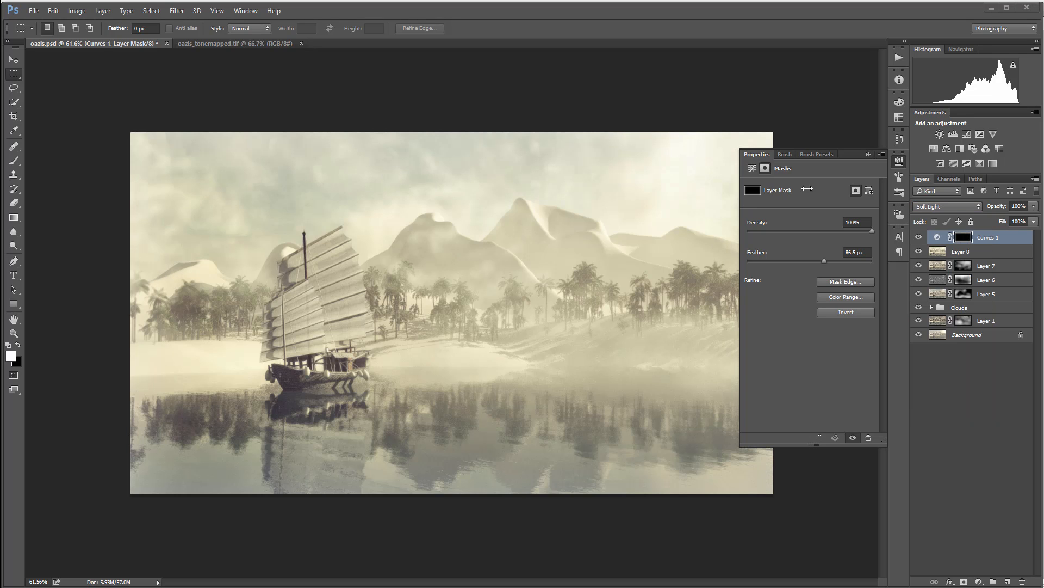
left_click(899, 162)
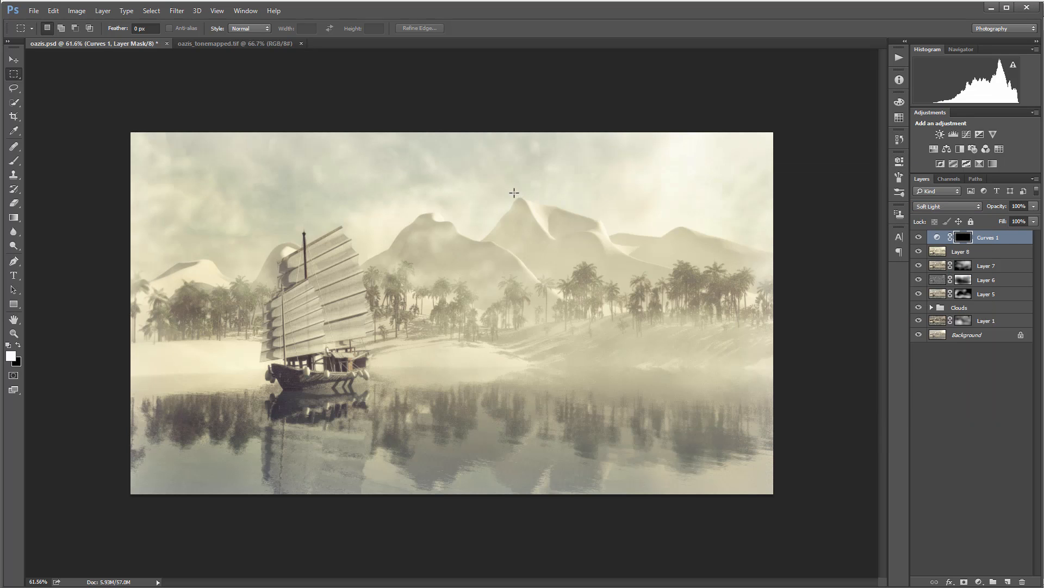
Step: Compare the image with and without the Curves 1 edge effect by toggling the layer's visibility
left_click(918, 238)
left_click(918, 237)
left_click(918, 238)
left_click(918, 237)
Step: Try darkening the edges by lowering the Curves 1 output to 0, and return the curve point to input 4, output 255
double_click(938, 238)
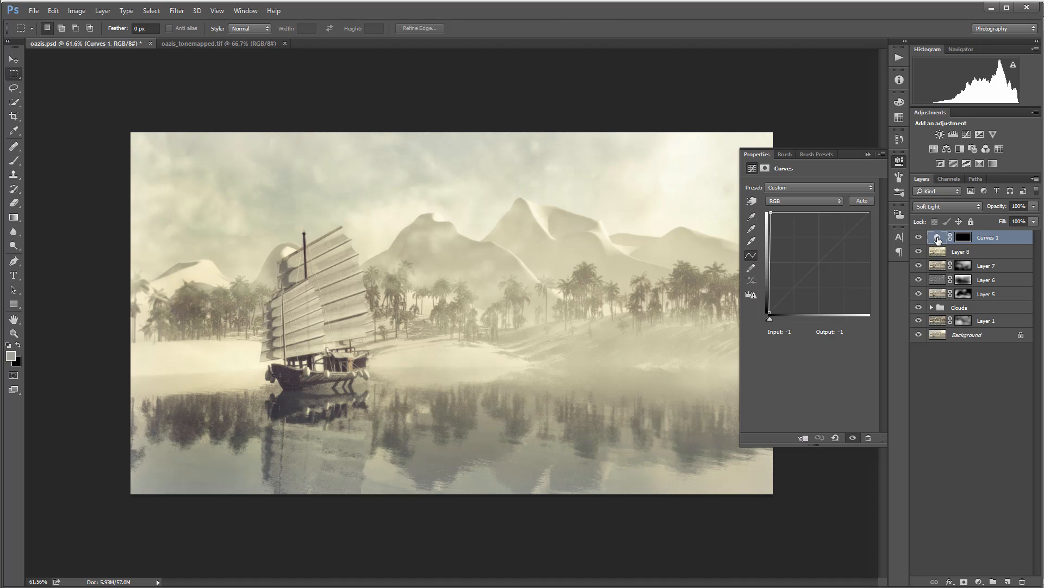
left_click_drag(773, 213, 912, 349)
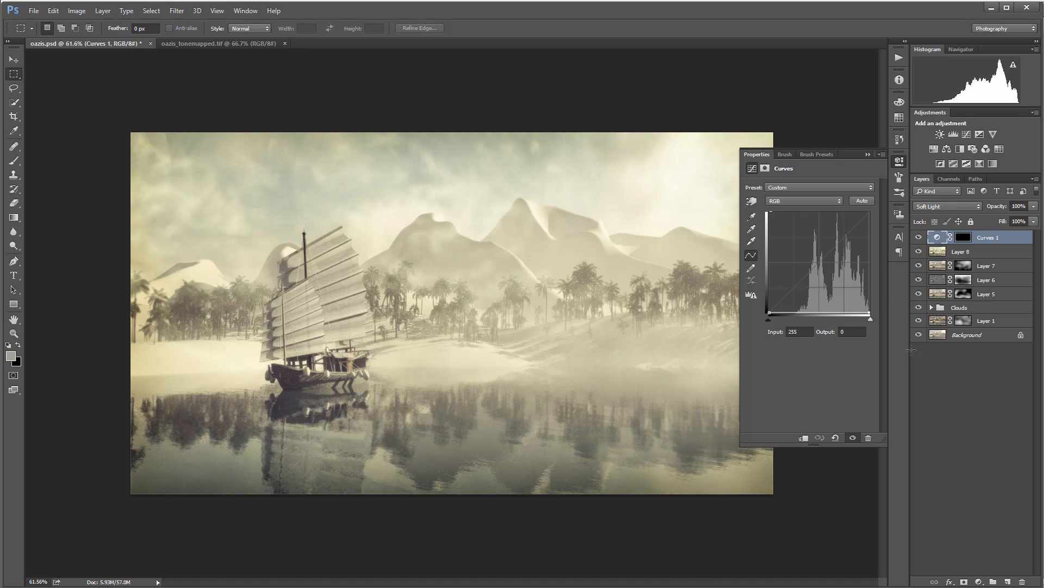
left_click_drag(892, 296, 927, 365)
left_click_drag(863, 285, 636, 139)
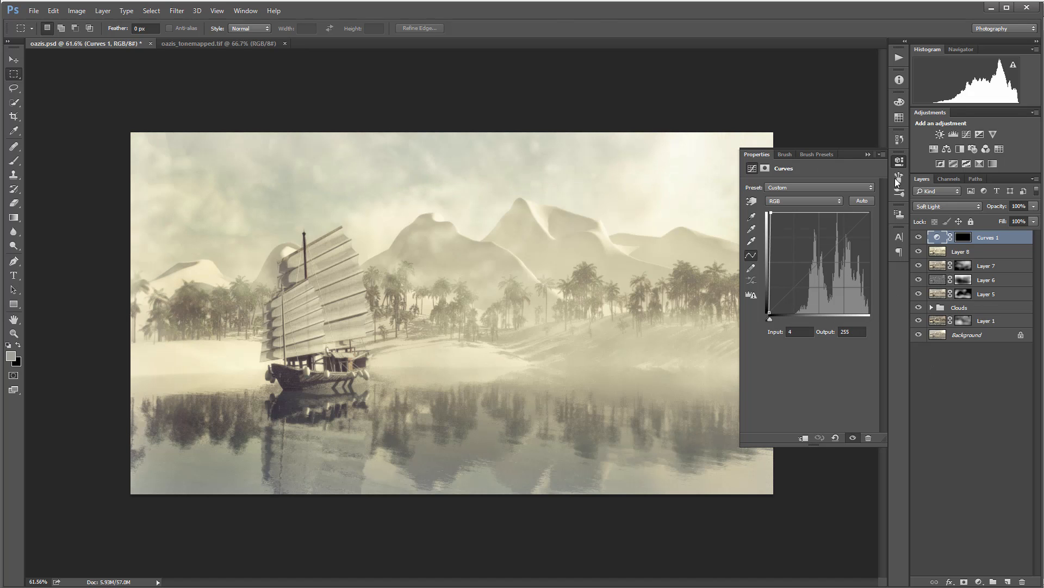
left_click(899, 161)
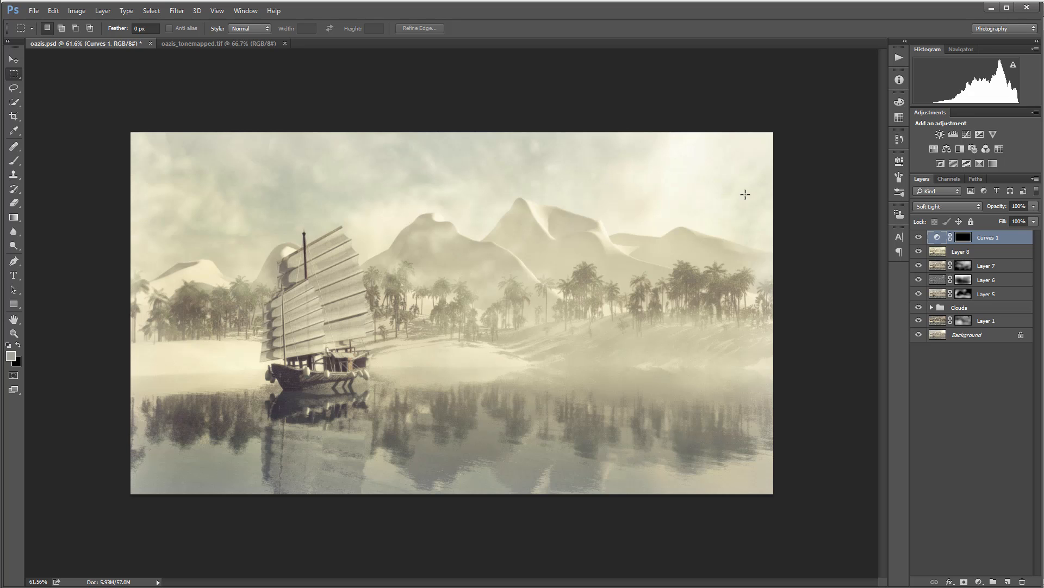
Step: Stamp the visible layers into a new layer above Curves 1 and open it in Filter Forge 4
key("ctrl+shift+alt+n")
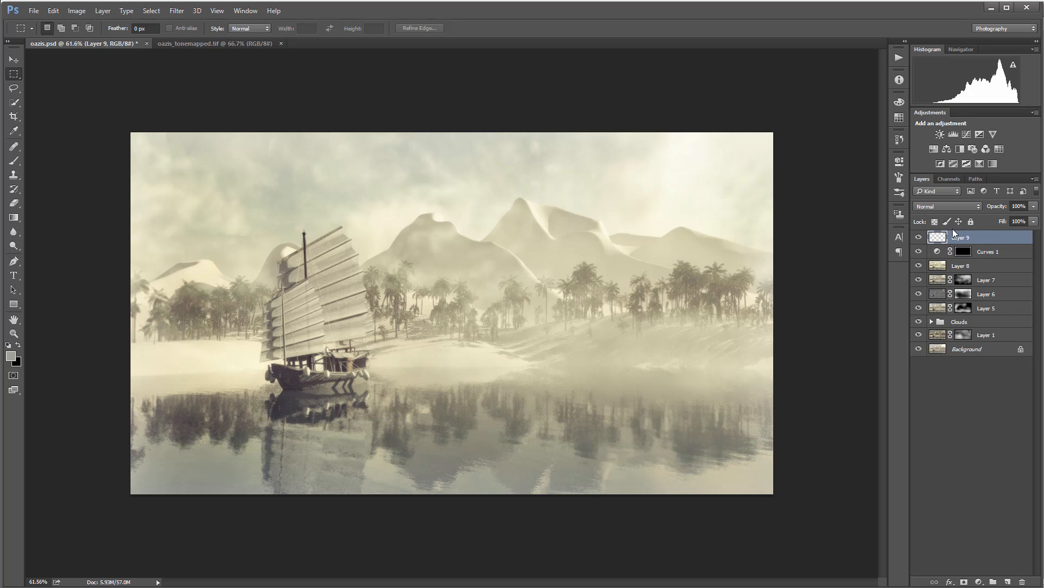
left_click(177, 11)
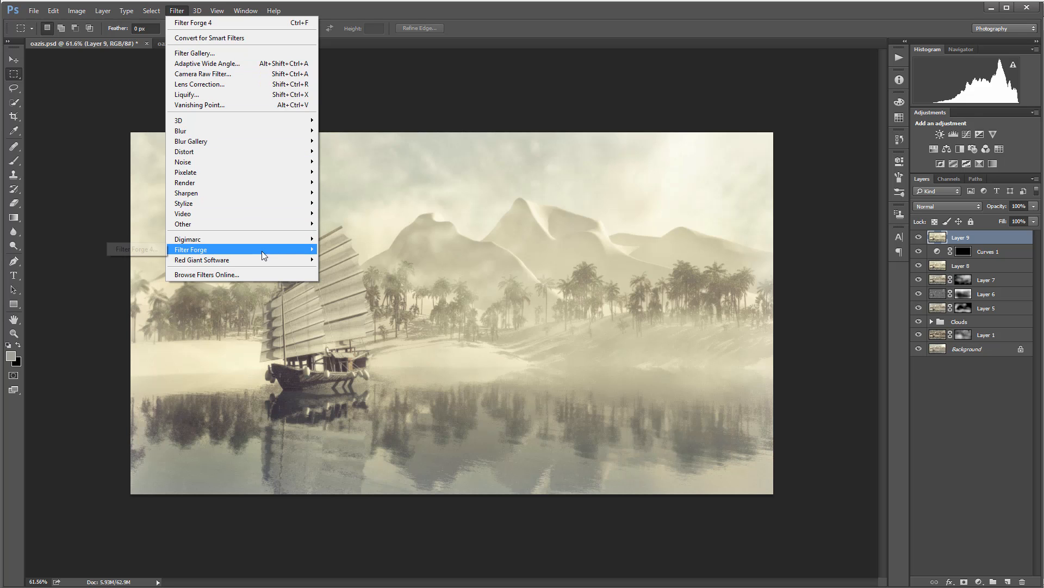
mouse_move(188, 249)
left_click(136, 248)
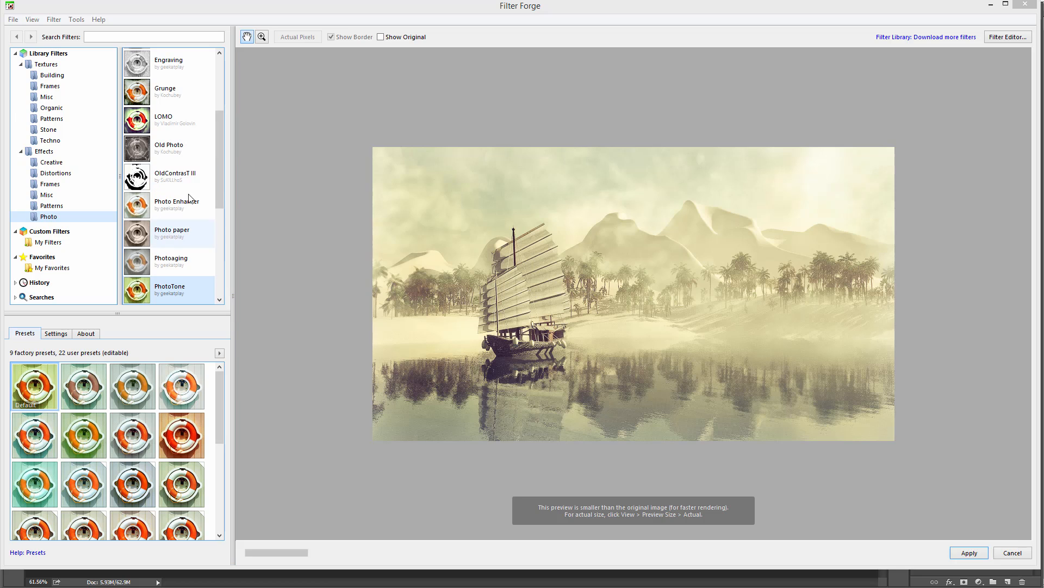
Step: Apply the Watercolor Frame effect to Layer 9 with frame width 25, roughness 39 and smoothing 54
left_click(47, 187)
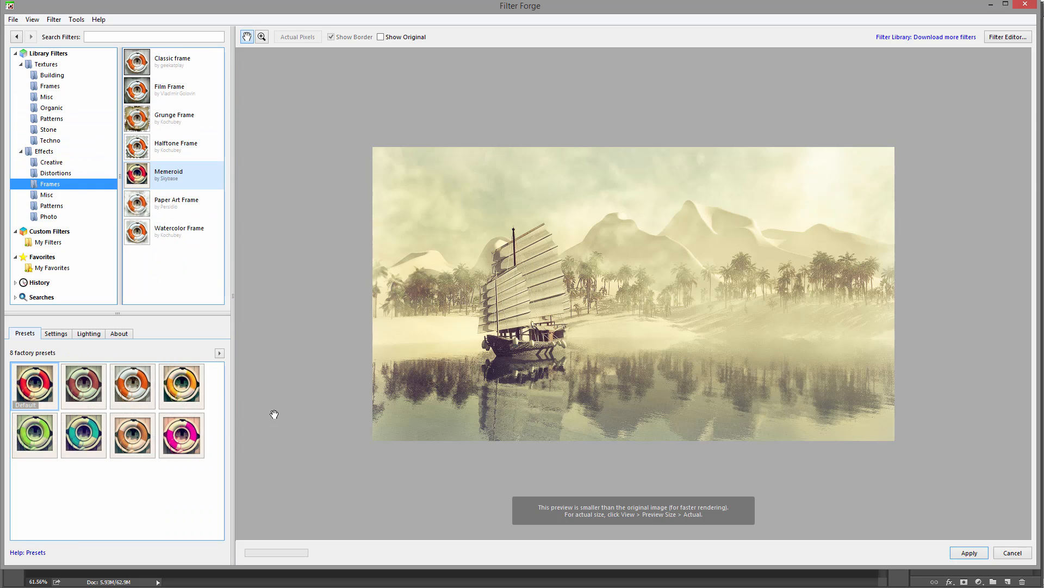
left_click(165, 231)
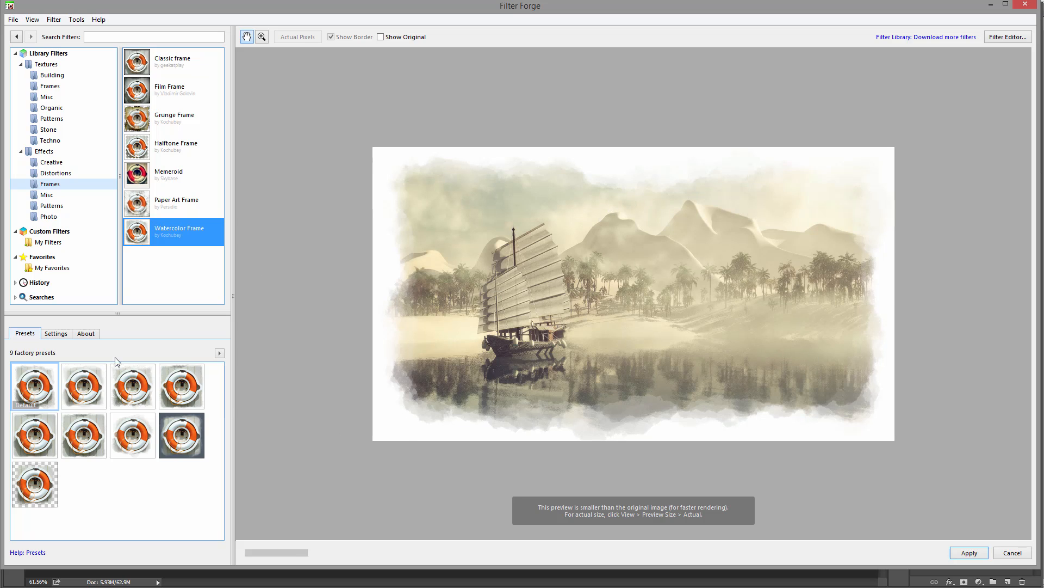
left_click(55, 338)
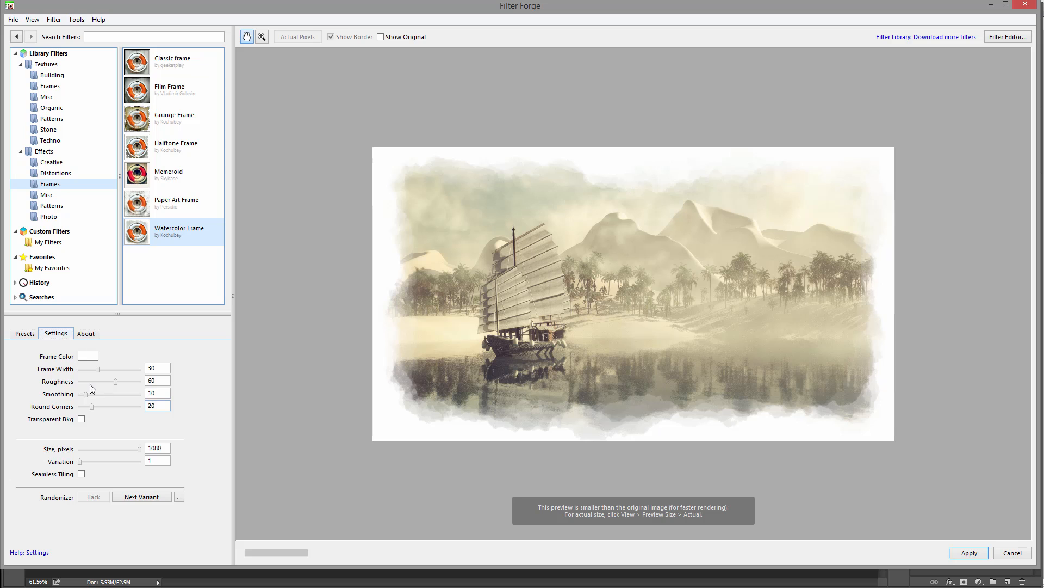
left_click_drag(99, 370, 113, 395)
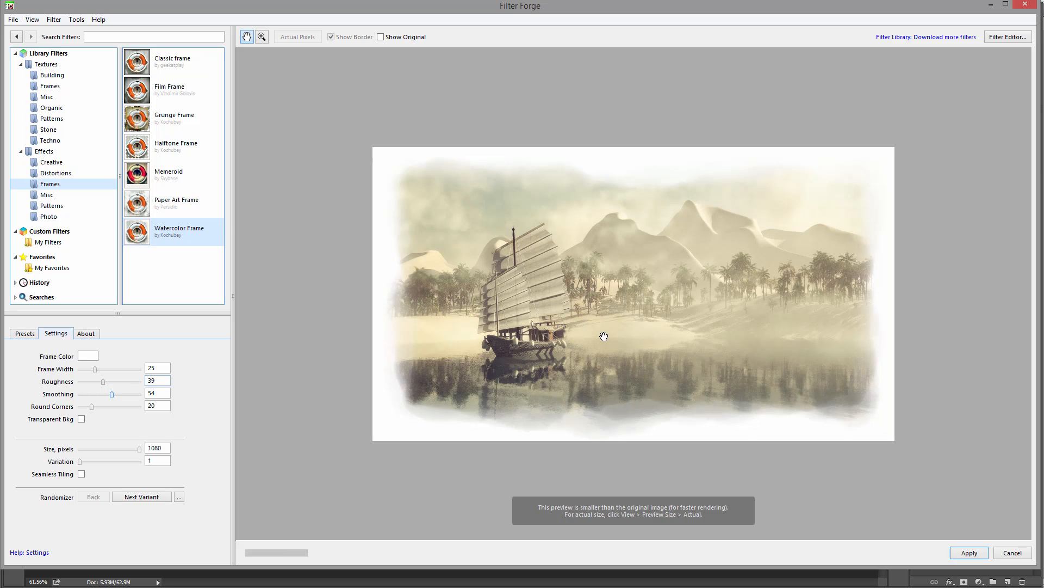
left_click(952, 553)
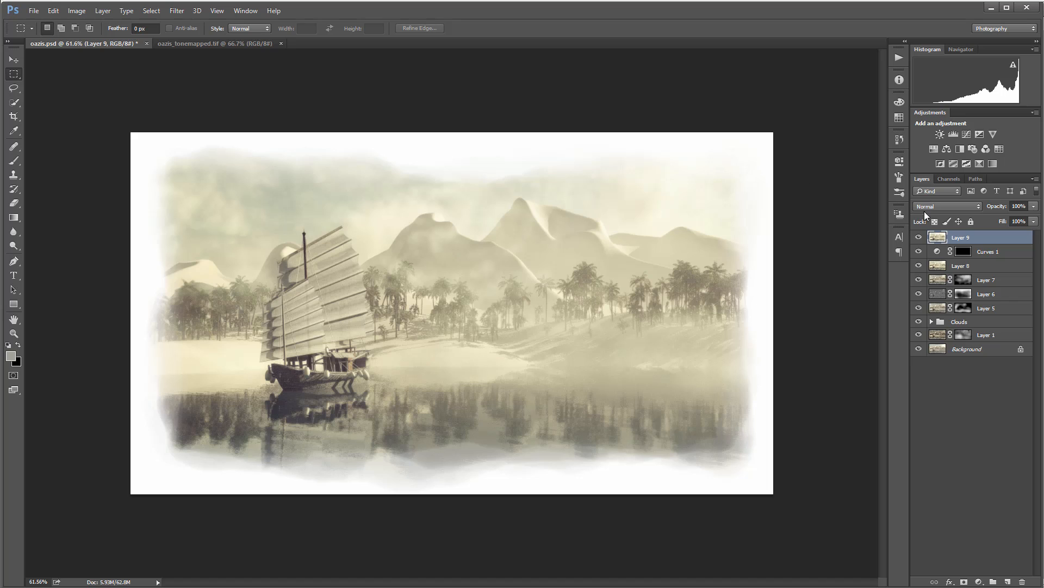
Step: Try the framed Layer 9 at a reduced fill of 22% and delete the layer
left_click_drag(1038, 227, 995, 233)
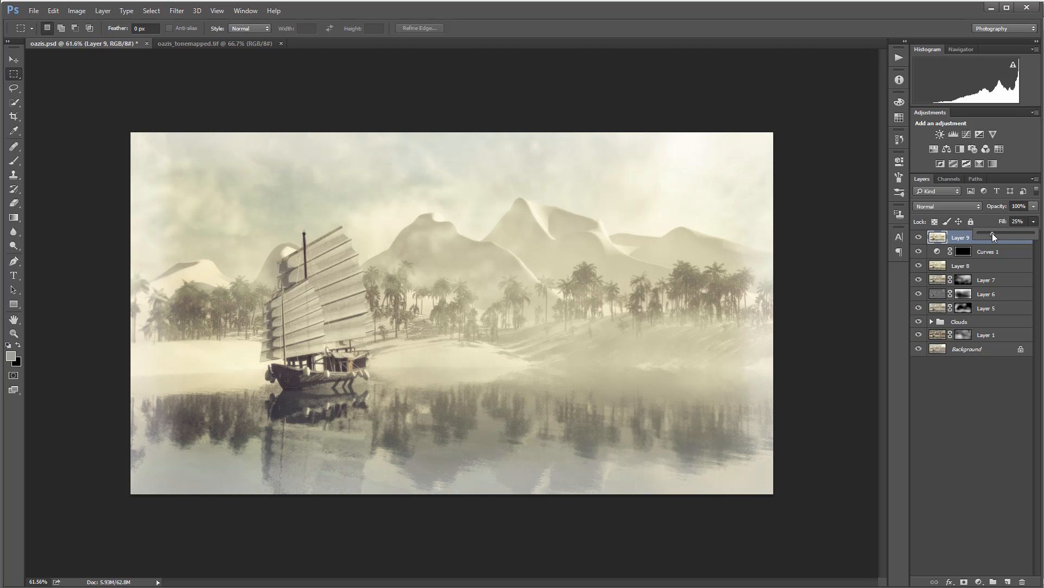
left_click_drag(990, 233, 990, 234)
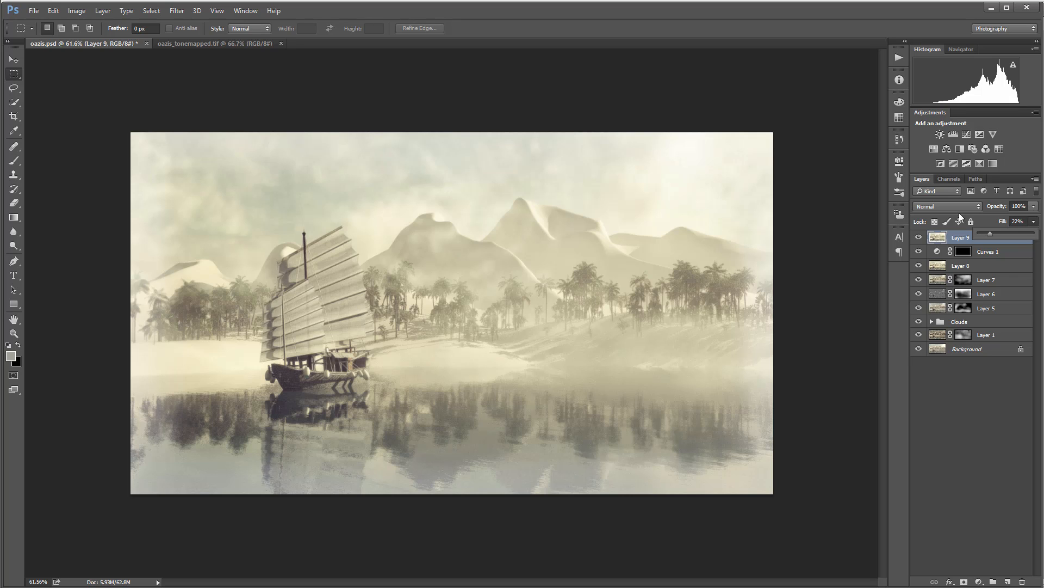
left_click_drag(977, 234, 1022, 581)
Step: Group all layers from Curves 1 down to Layer 1 and rename the group Md
left_click(1016, 250)
left_click(1005, 238)
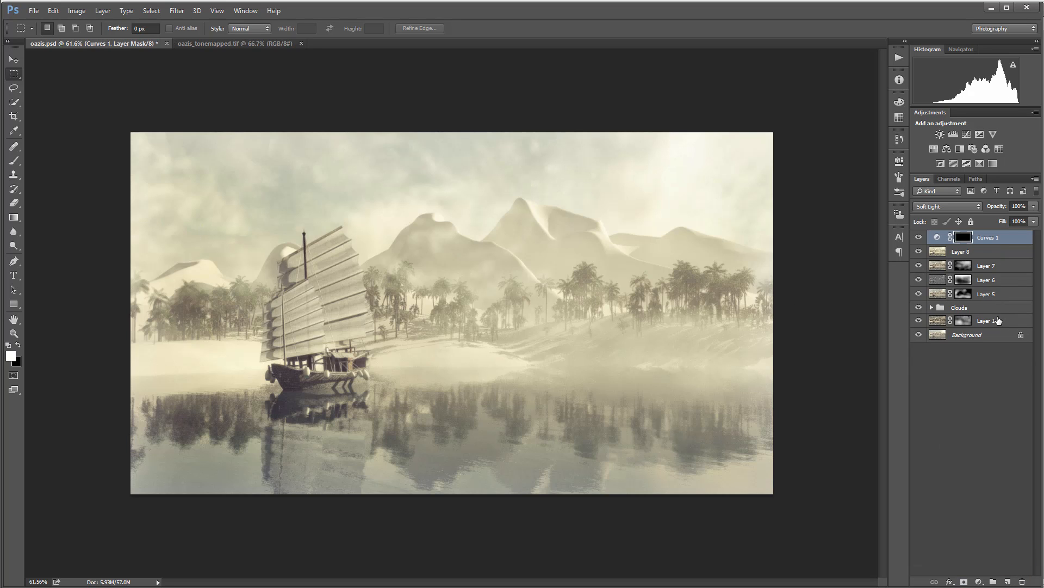
left_click(1021, 320, "shift")
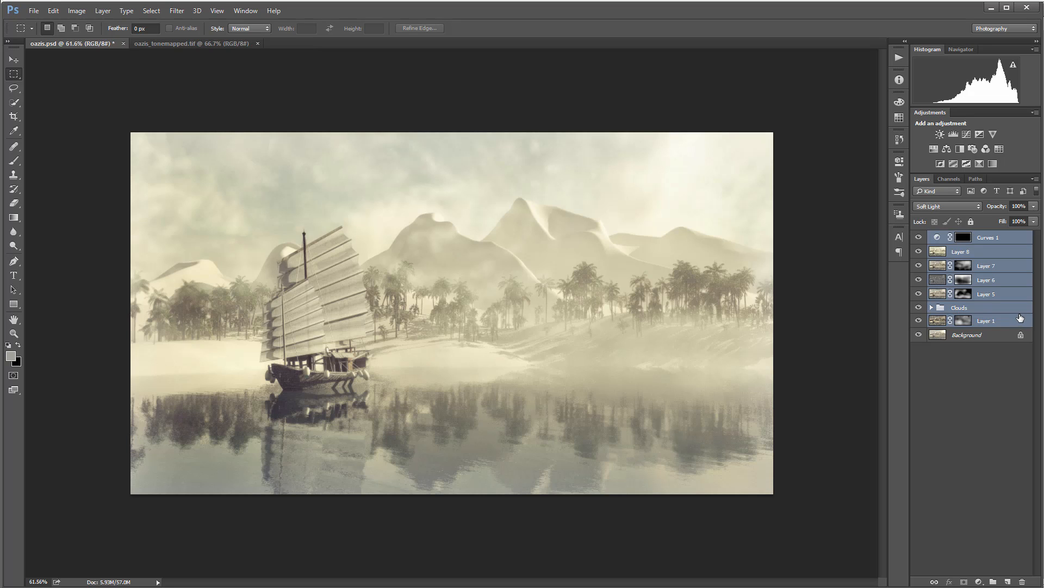
key("ctrl+g")
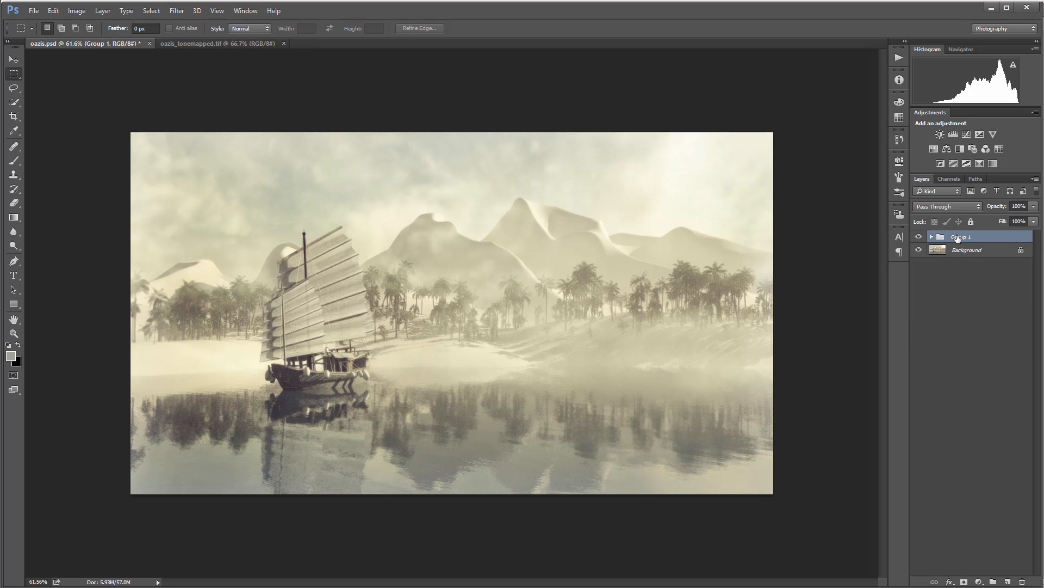
double_click(958, 238)
type("Md")
key("Return")
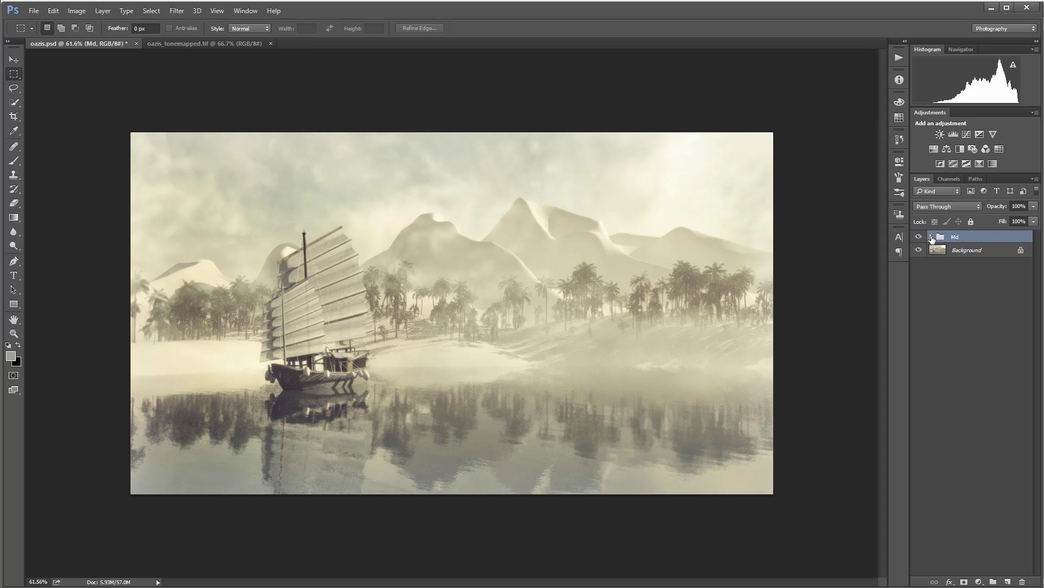
Step: Compare the finished scene with the original Background by toggling the Md group's visibility
left_click(918, 237)
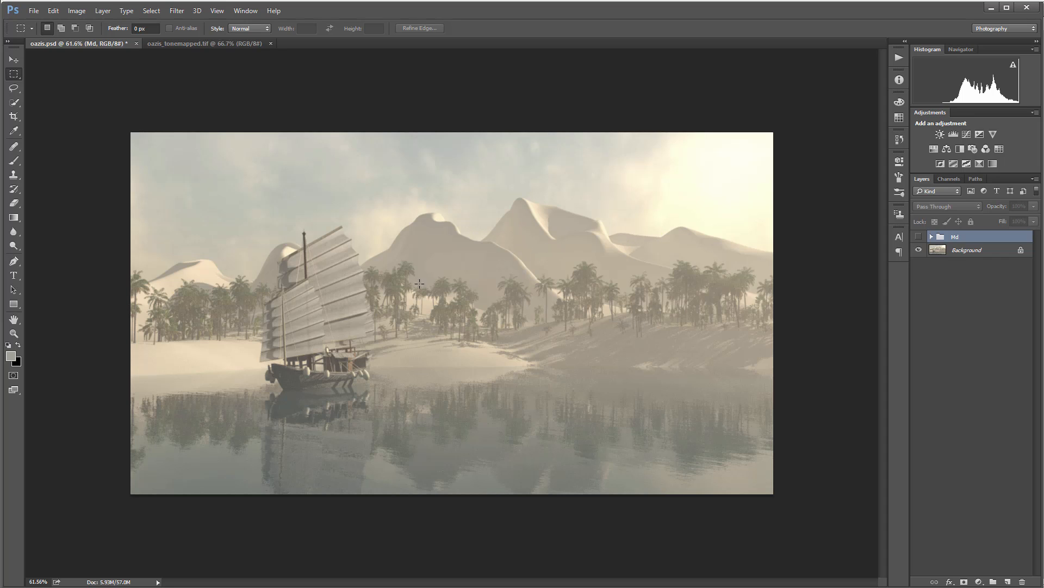
left_click(919, 238)
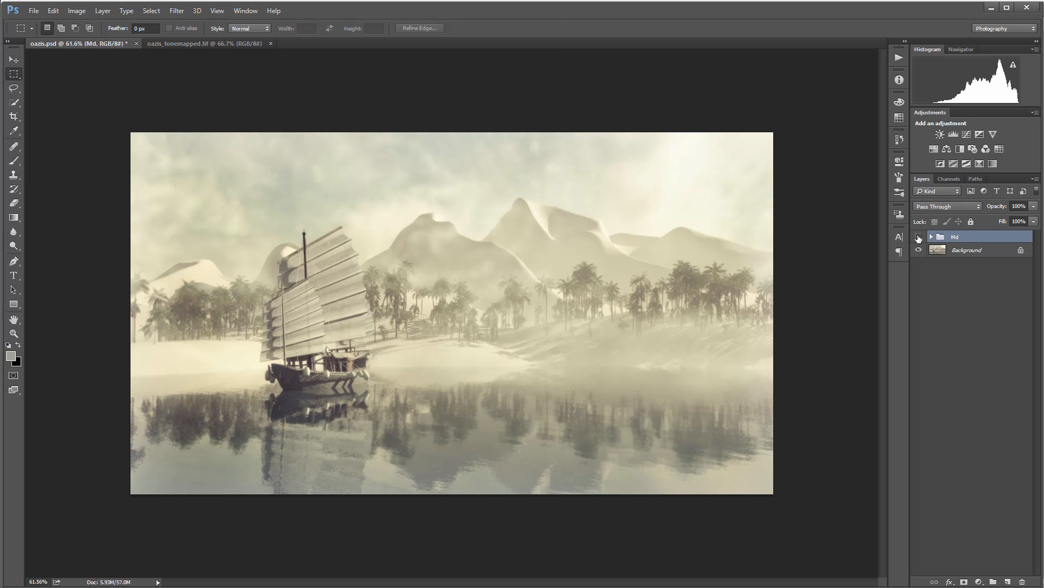
left_click(918, 238)
left_click(919, 238)
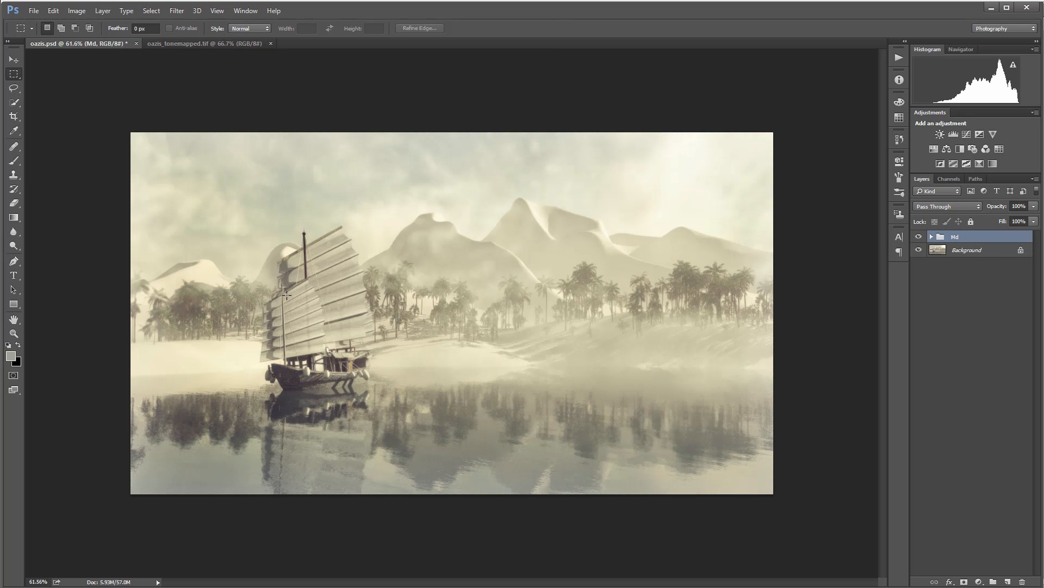